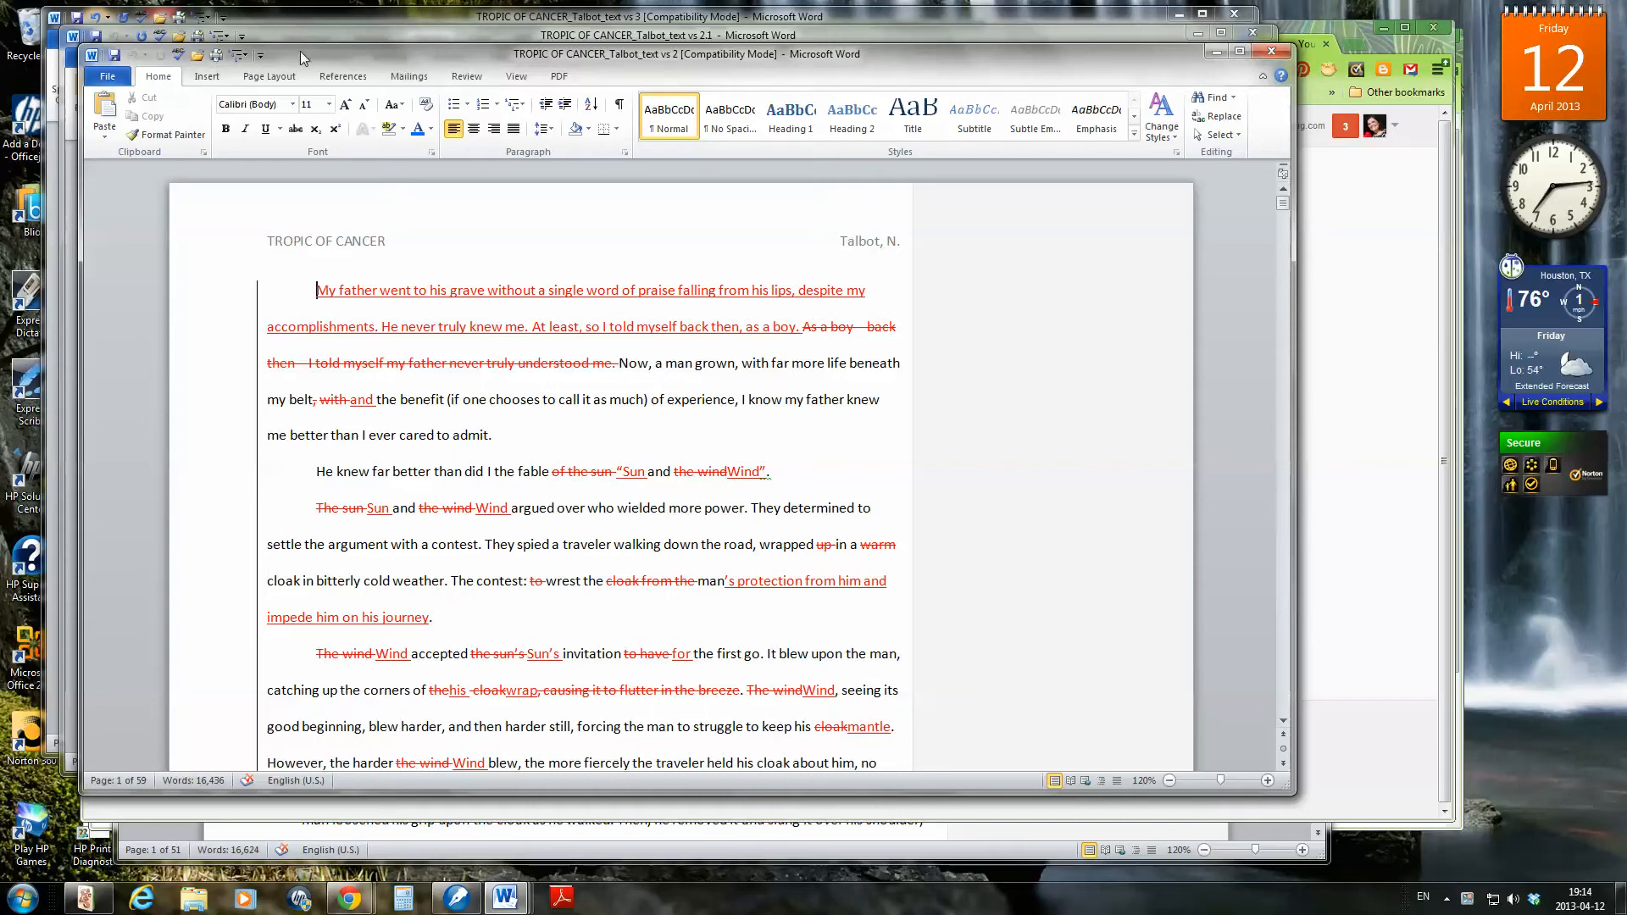
# - Toggle change tracking in the vs 2 document and examine the insertion color choices in the Track Changes options
pyautogui.click(465, 77)
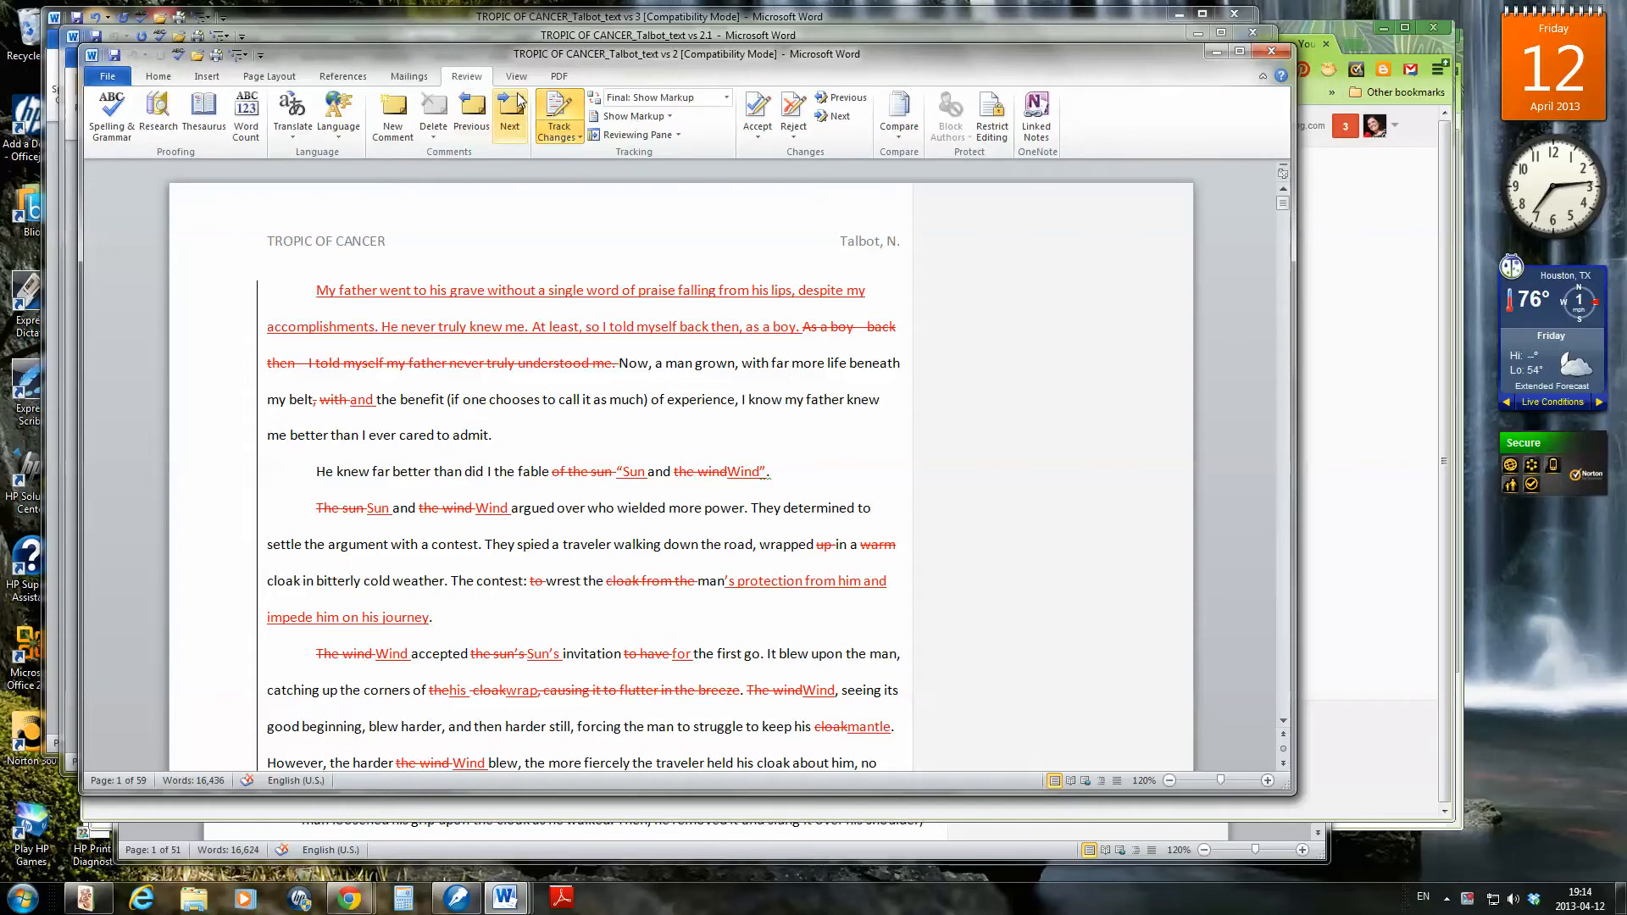
pyautogui.click(568, 115)
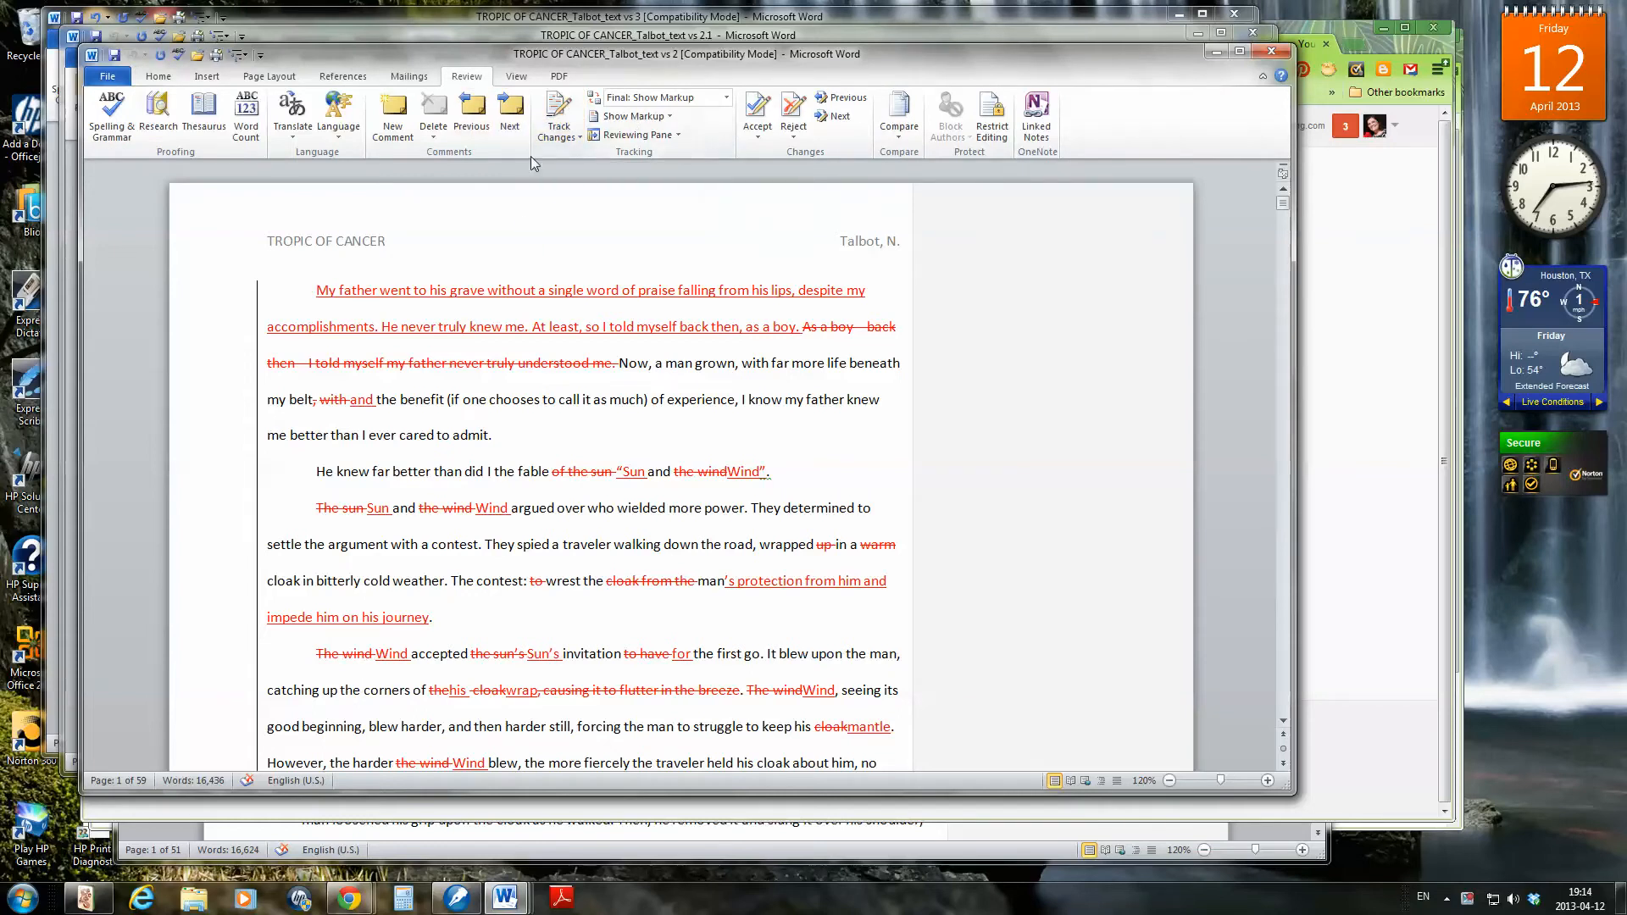
pyautogui.click(579, 137)
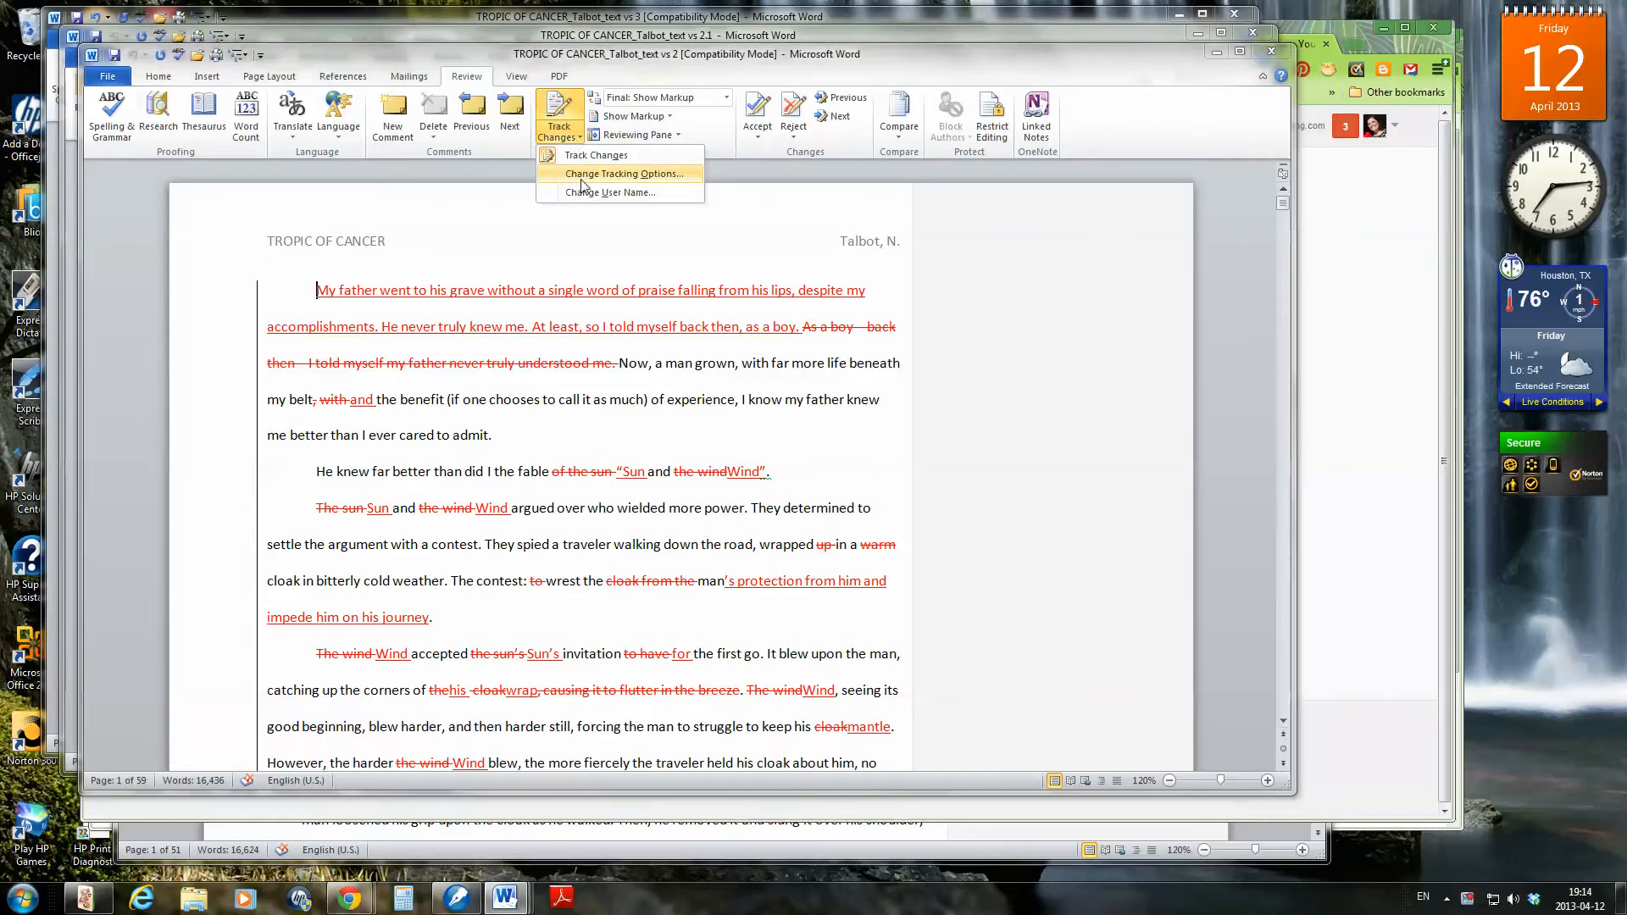
pyautogui.click(583, 178)
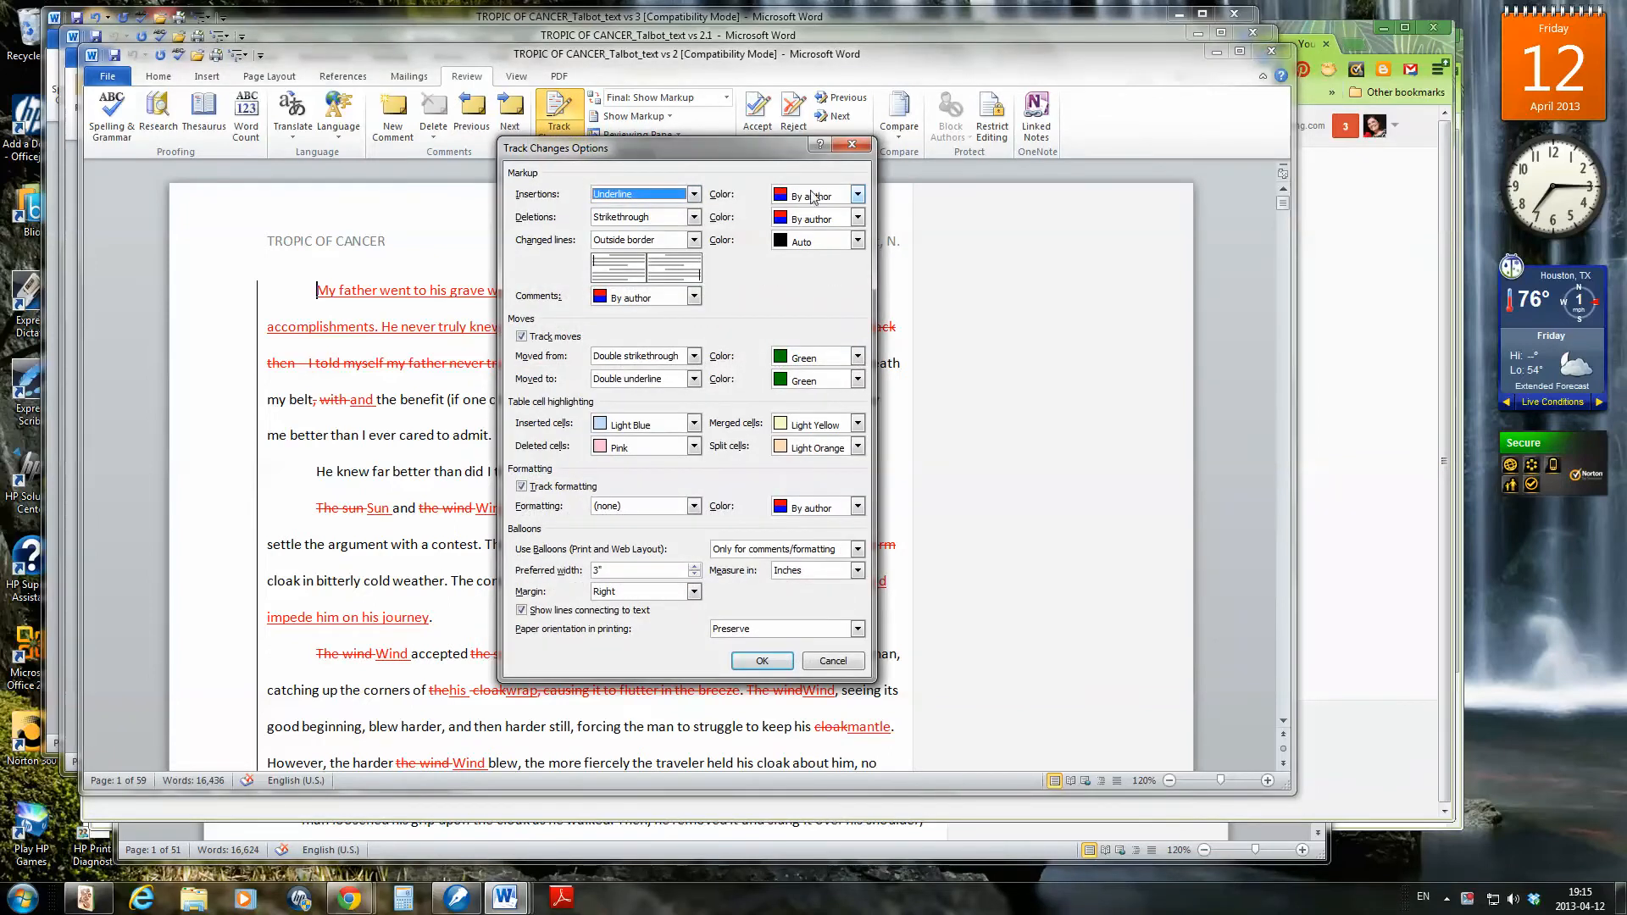
pyautogui.click(858, 196)
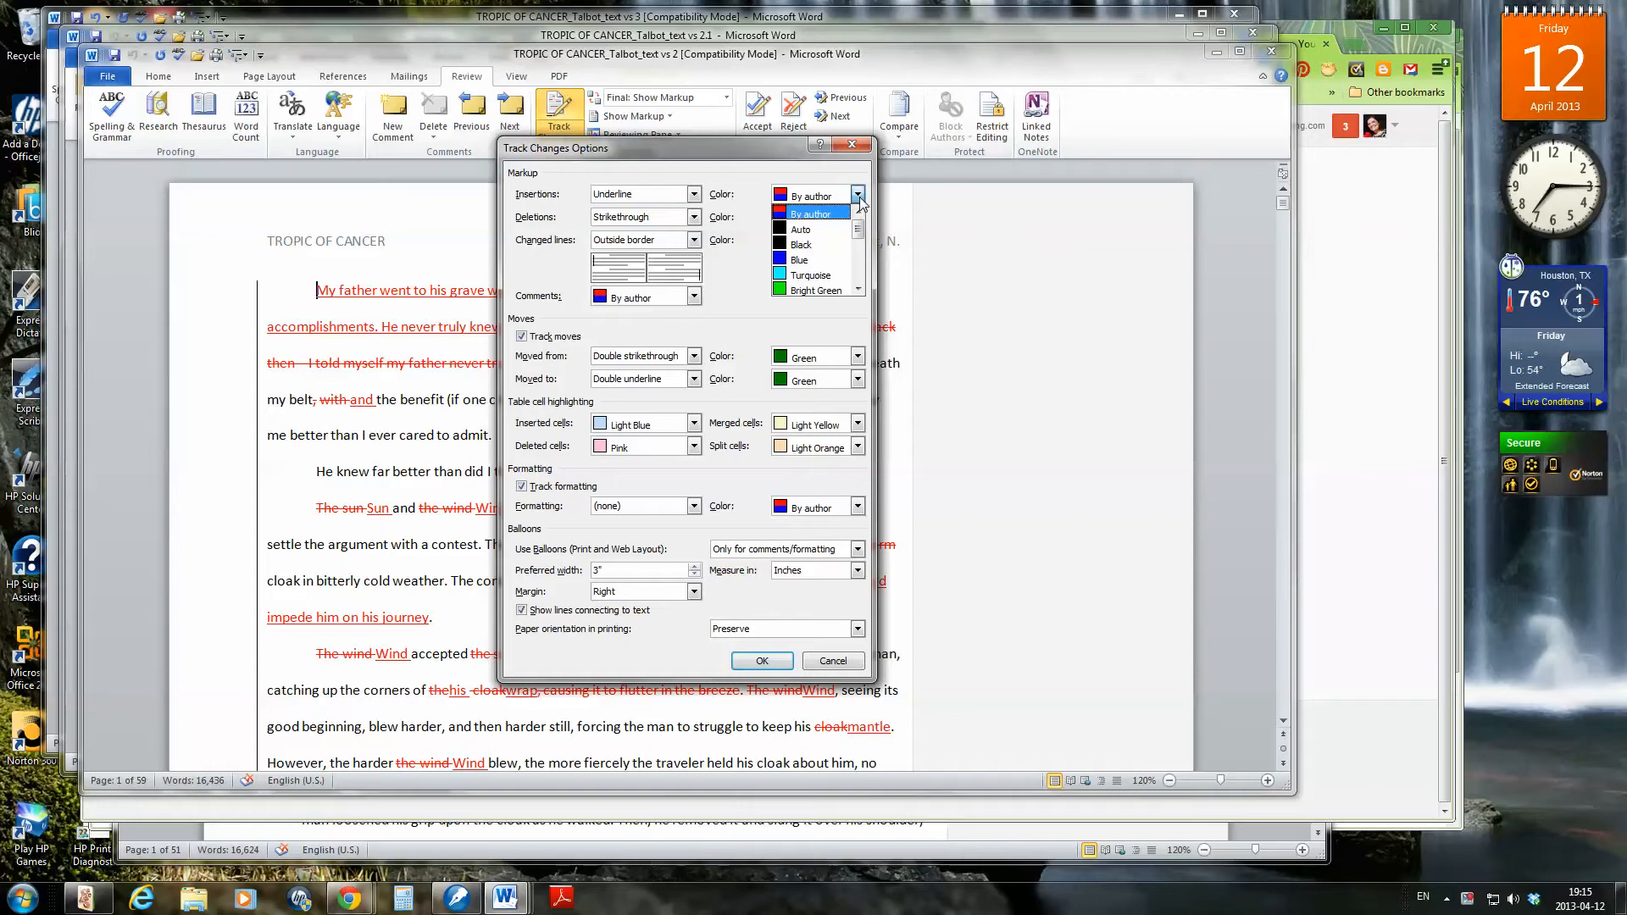
pyautogui.click(858, 197)
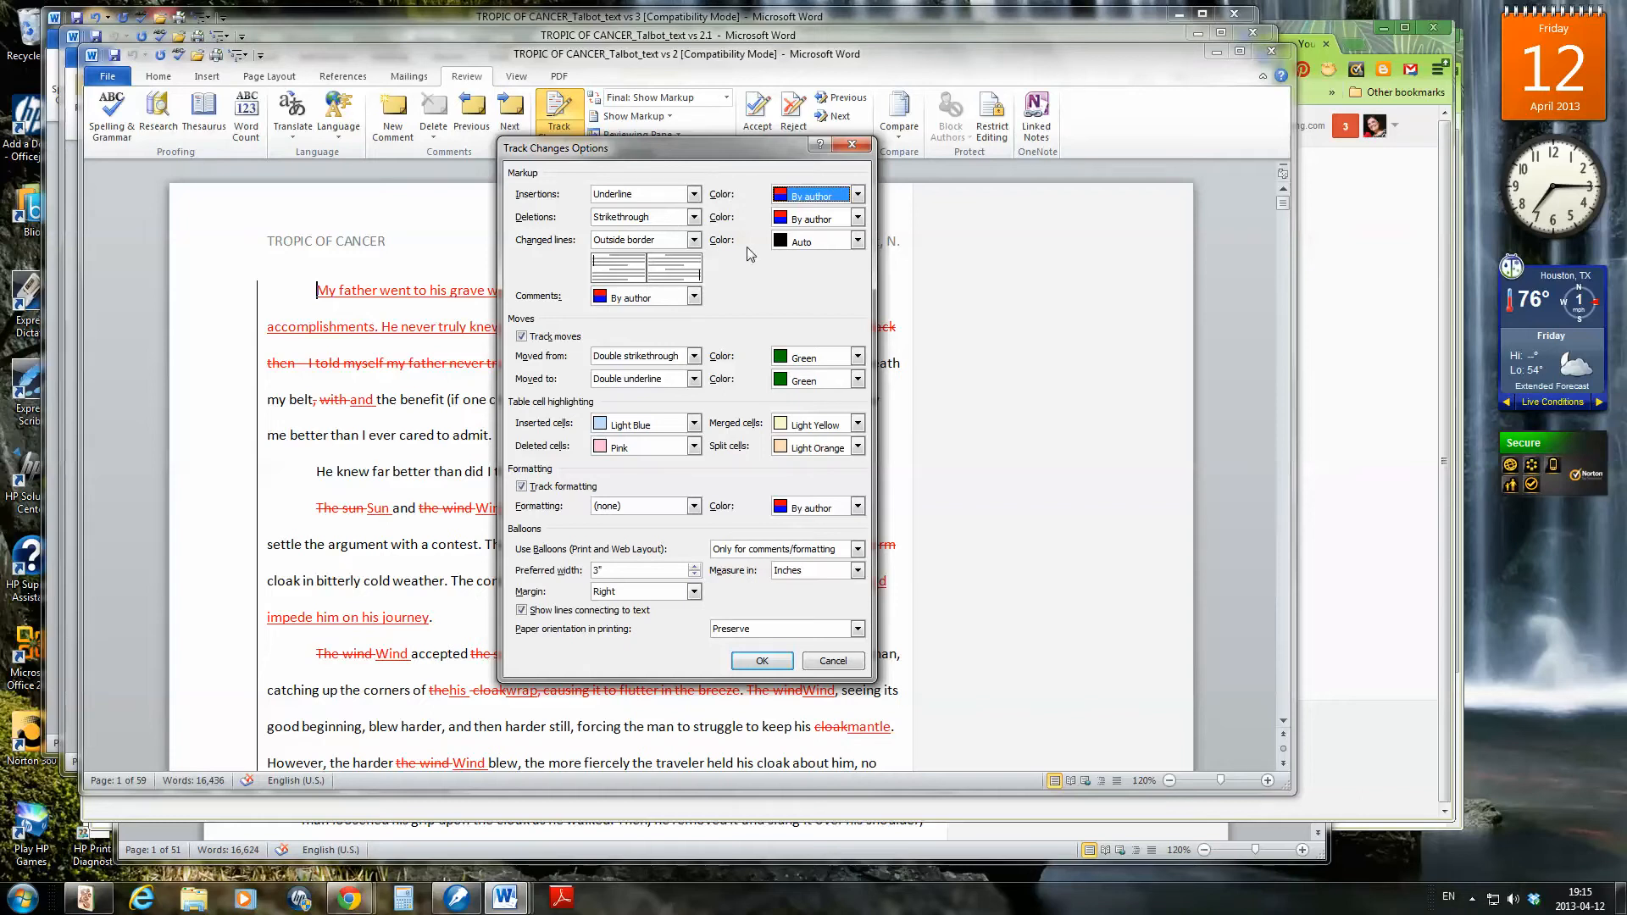
pyautogui.click(762, 662)
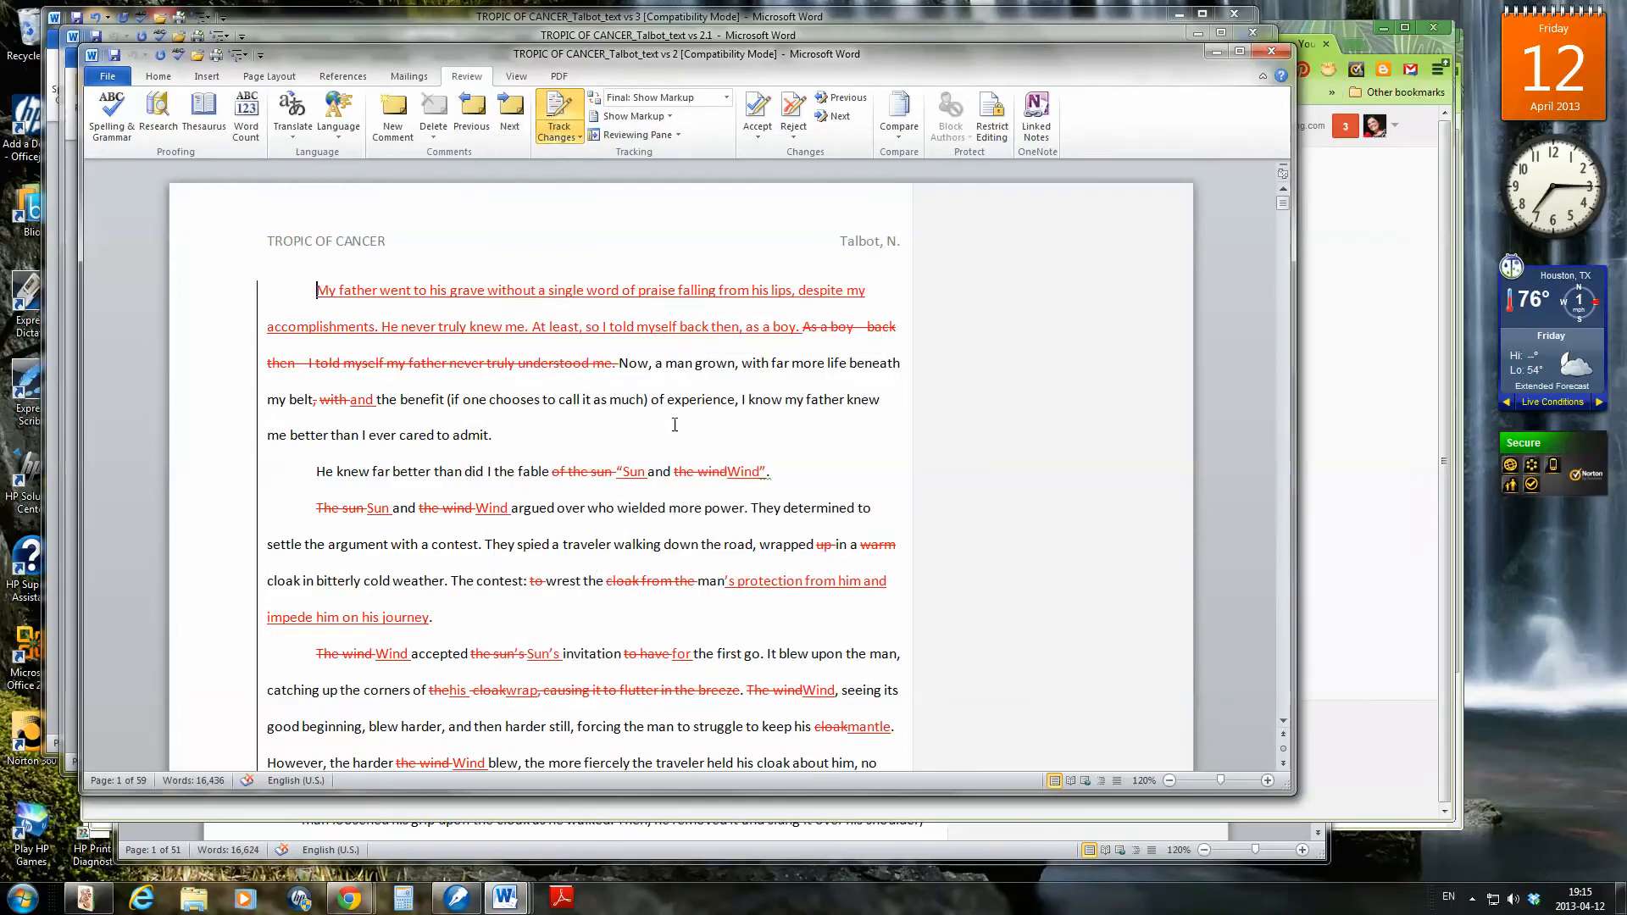
# - Check the user name and initials that Word assigns to tracked changes, leaving both as they are
pyautogui.click(555, 136)
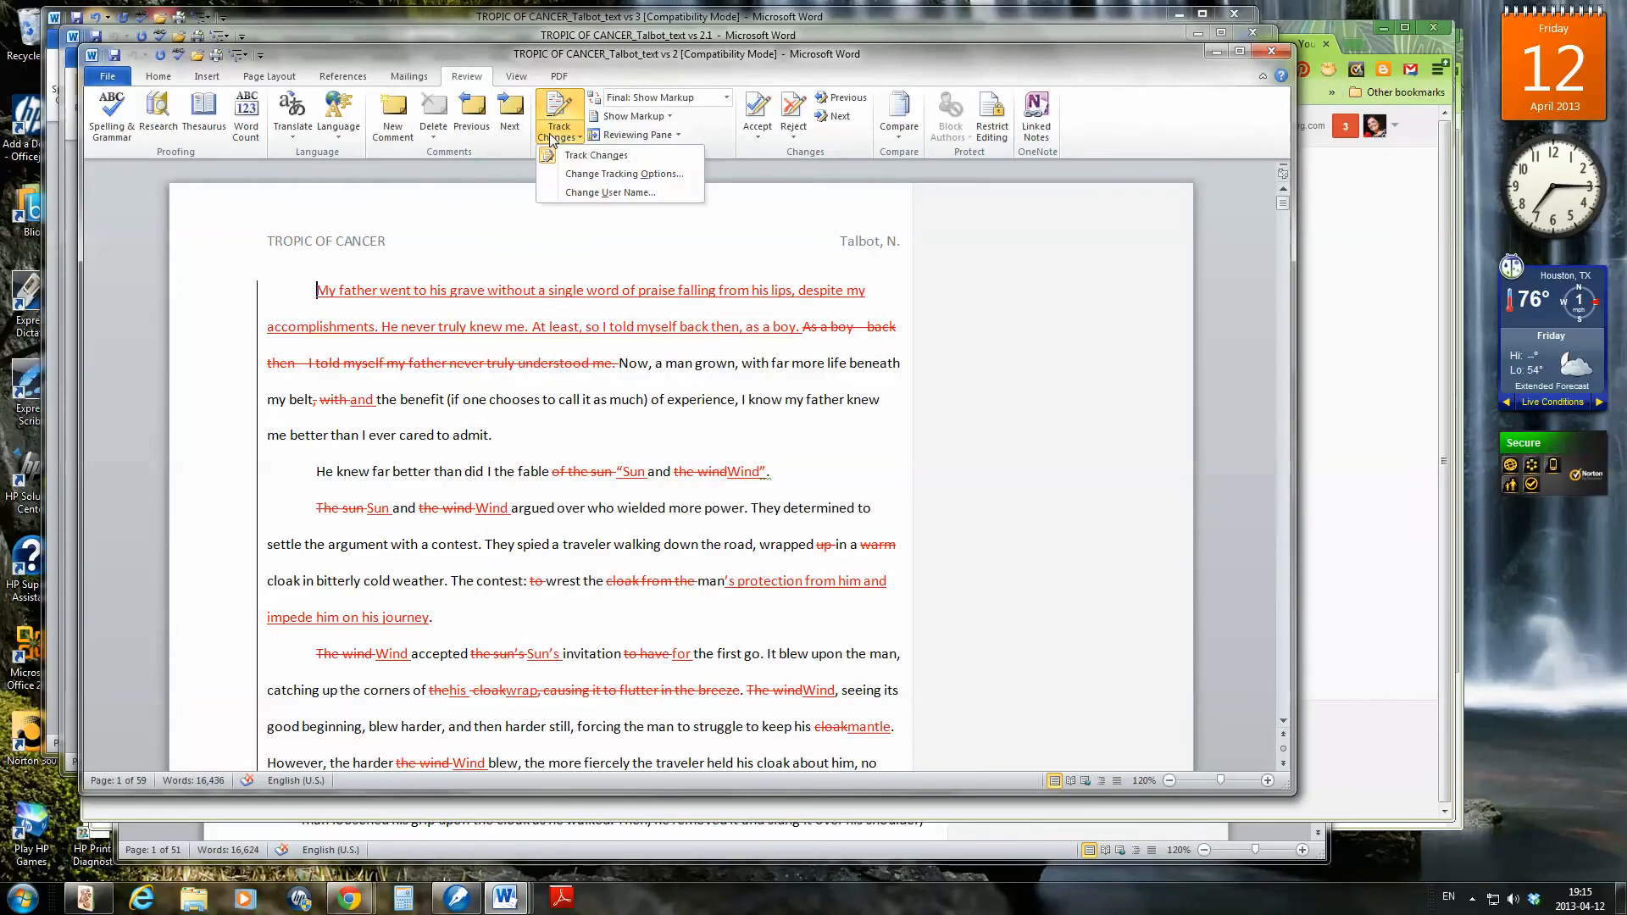
pyautogui.click(578, 194)
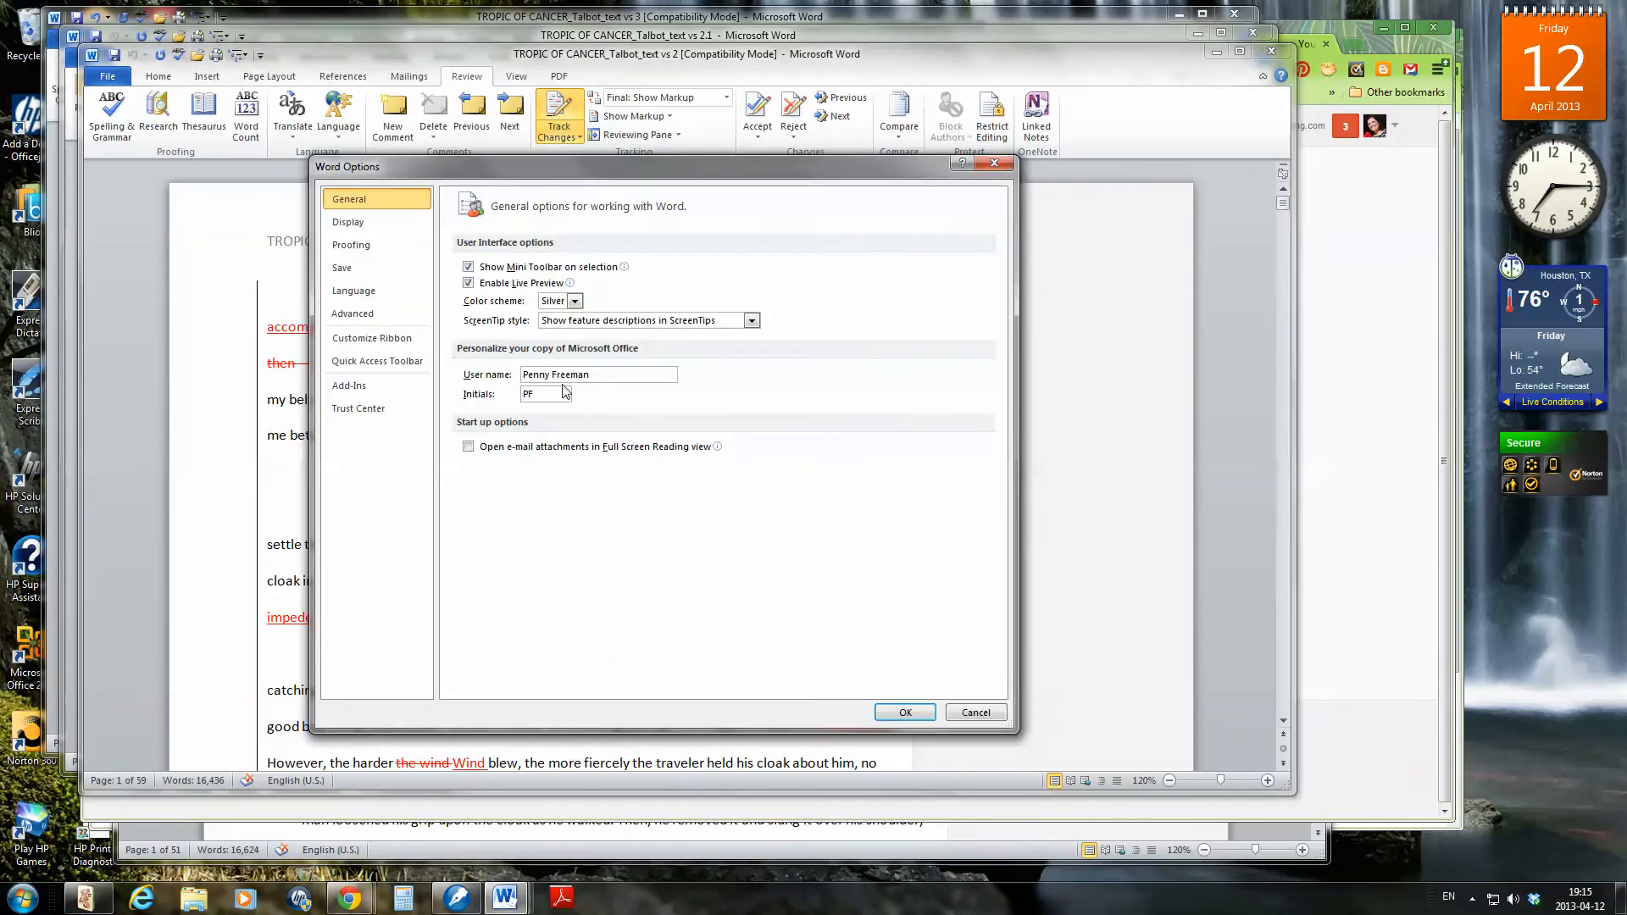
pyautogui.click(961, 715)
pyautogui.click(565, 140)
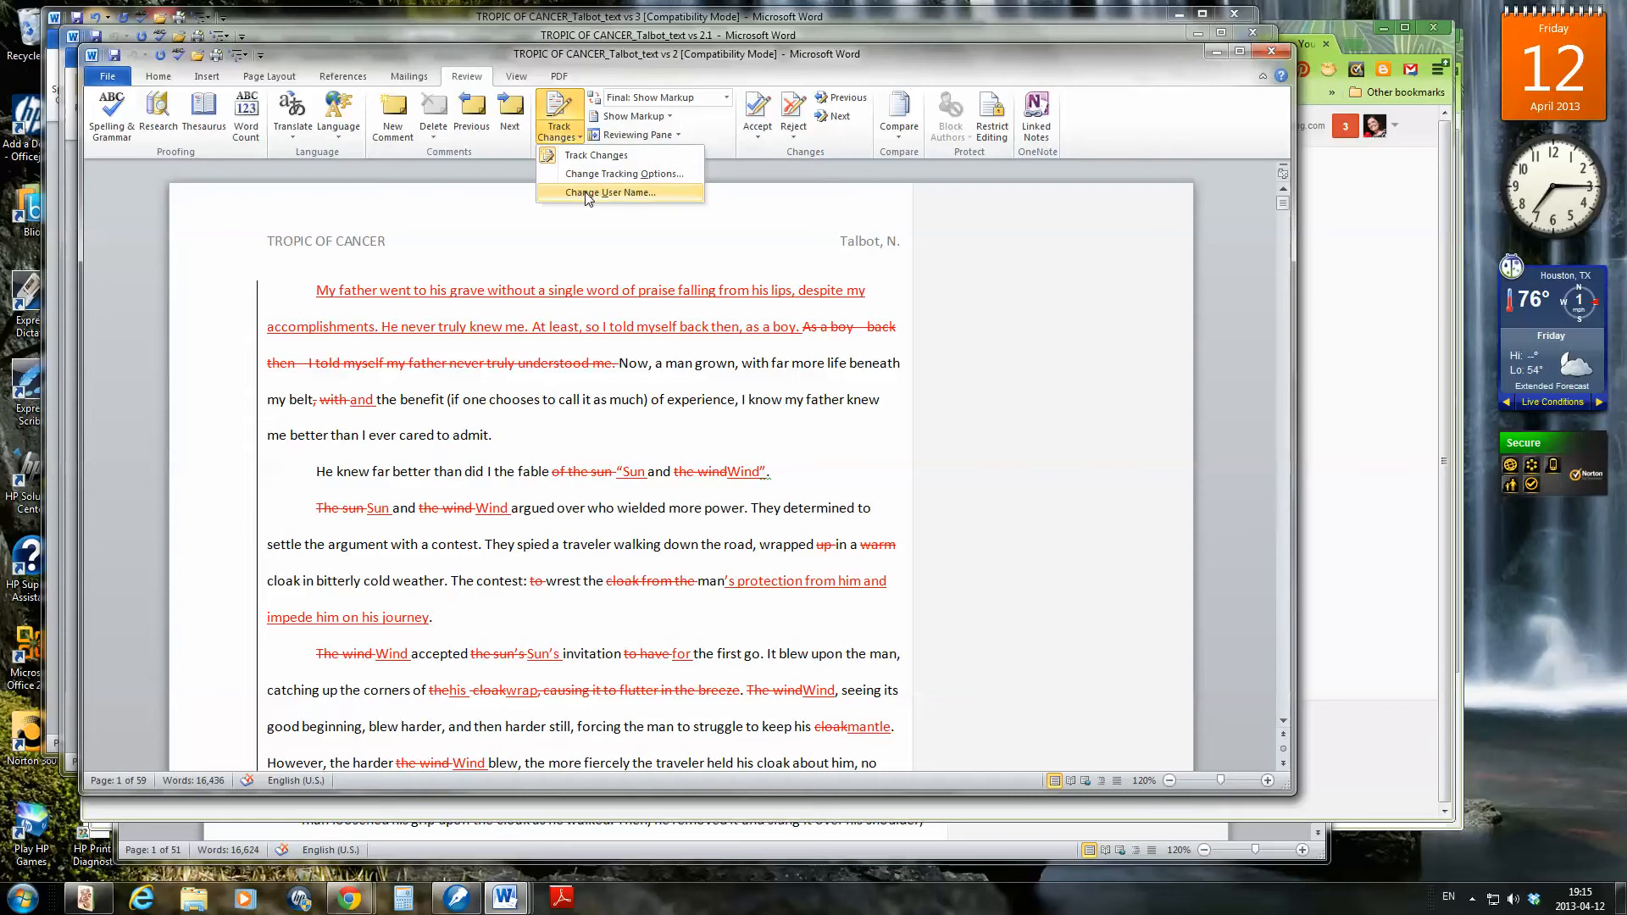
pyautogui.click(586, 193)
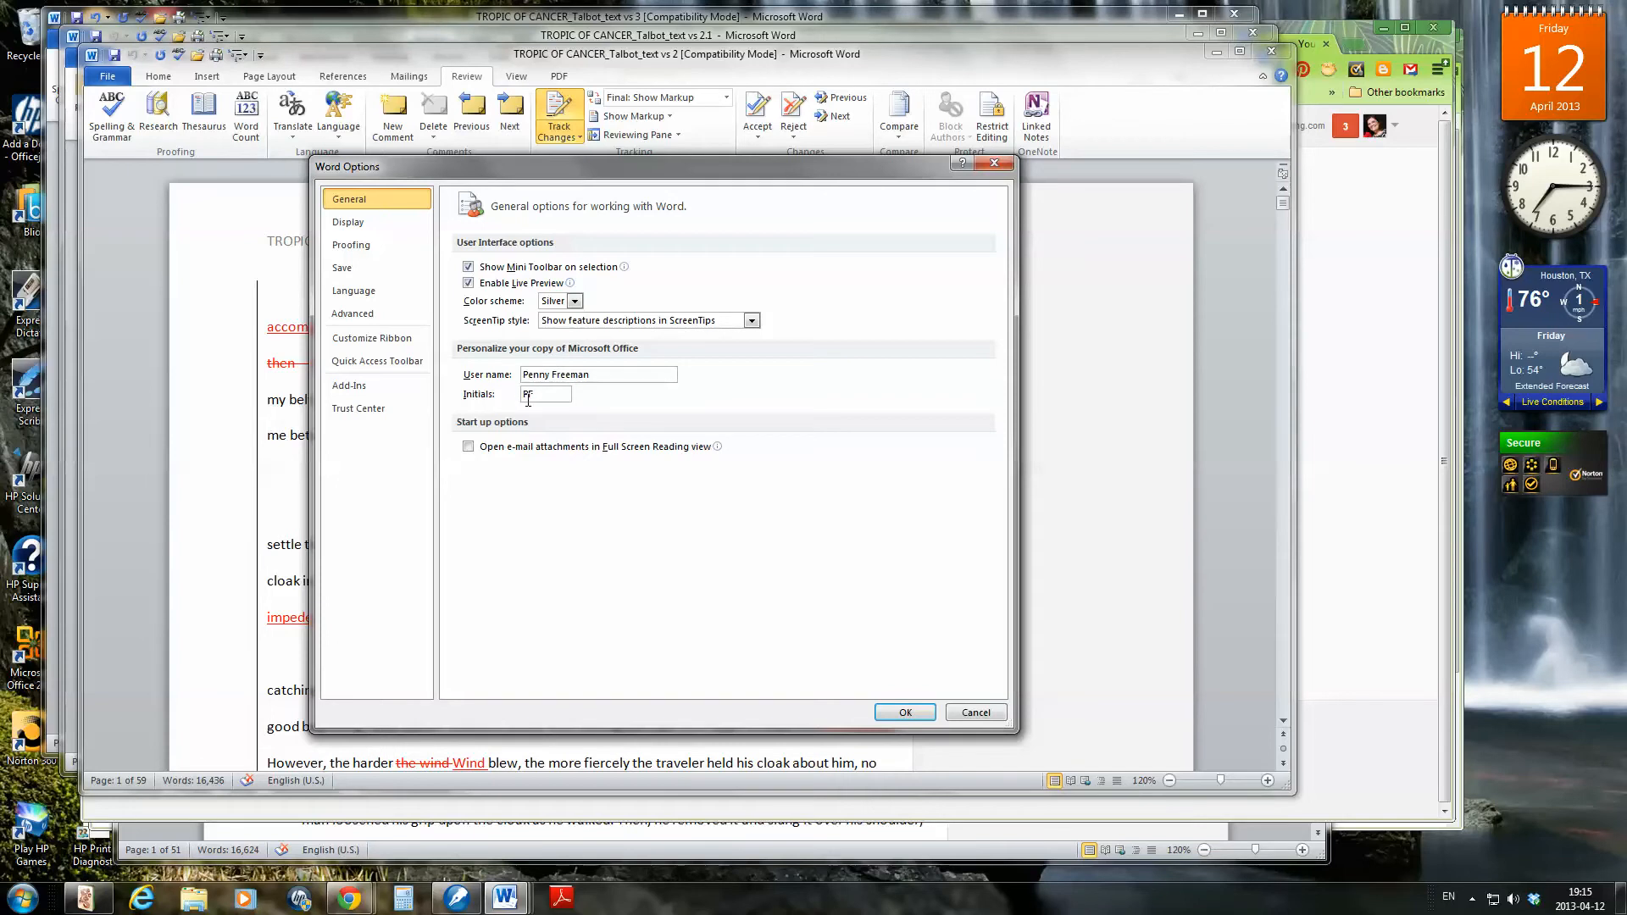
pyautogui.click(913, 713)
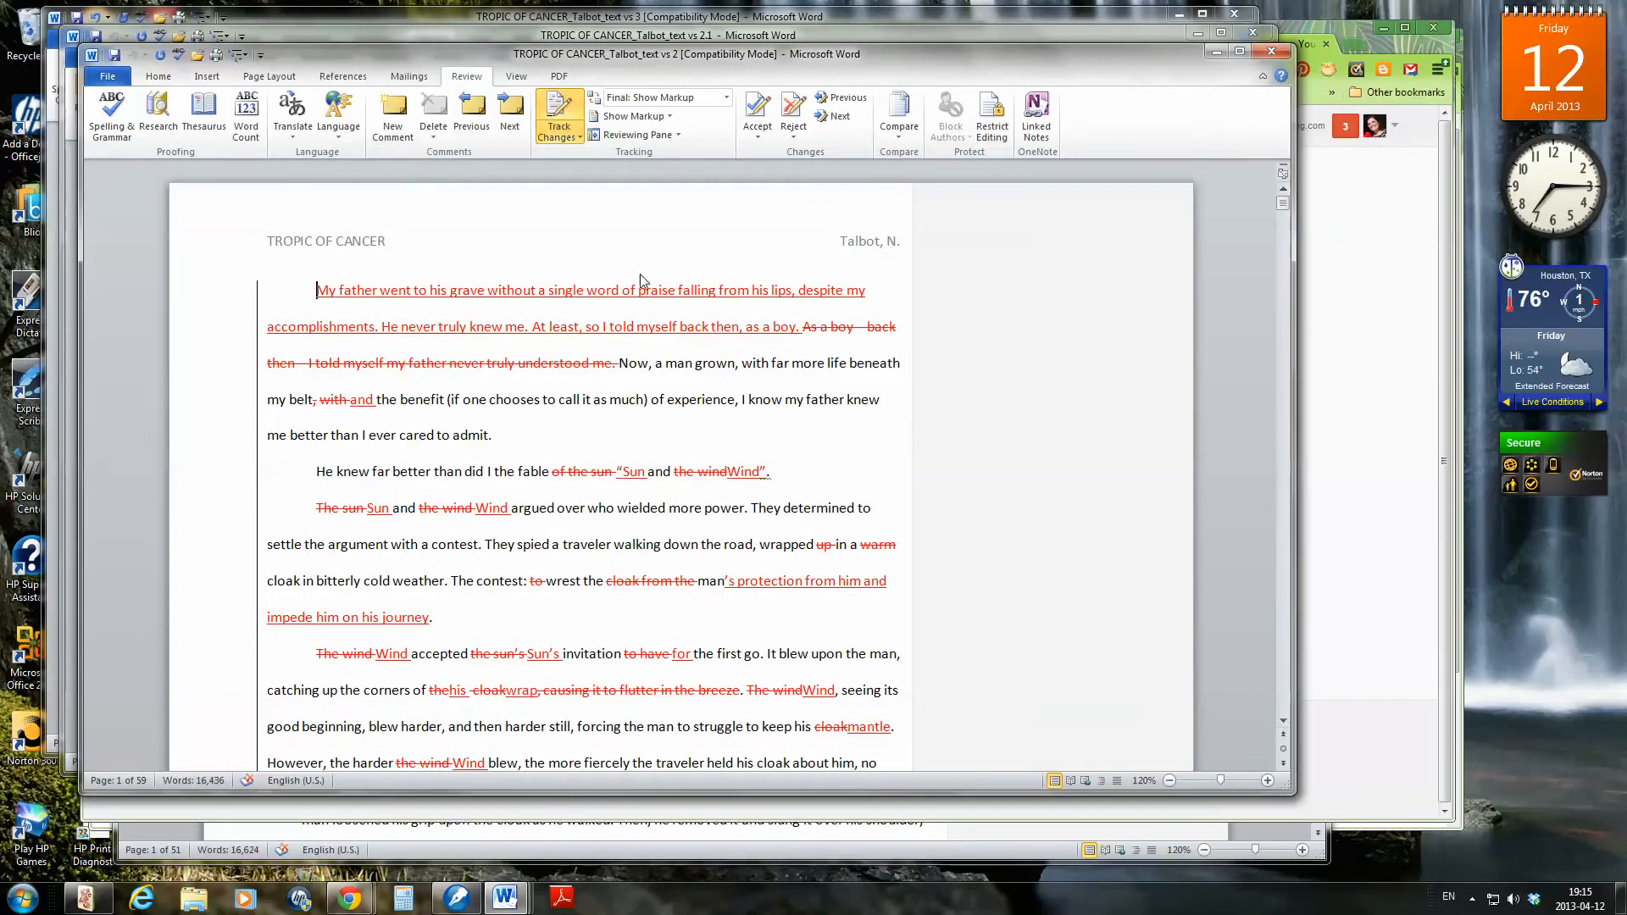
# - Bring up the vs 2.1 document and try version number 2.001 in its Save As file name without saving
pyautogui.moveTo(644, 293)
pyautogui.click(737, 37)
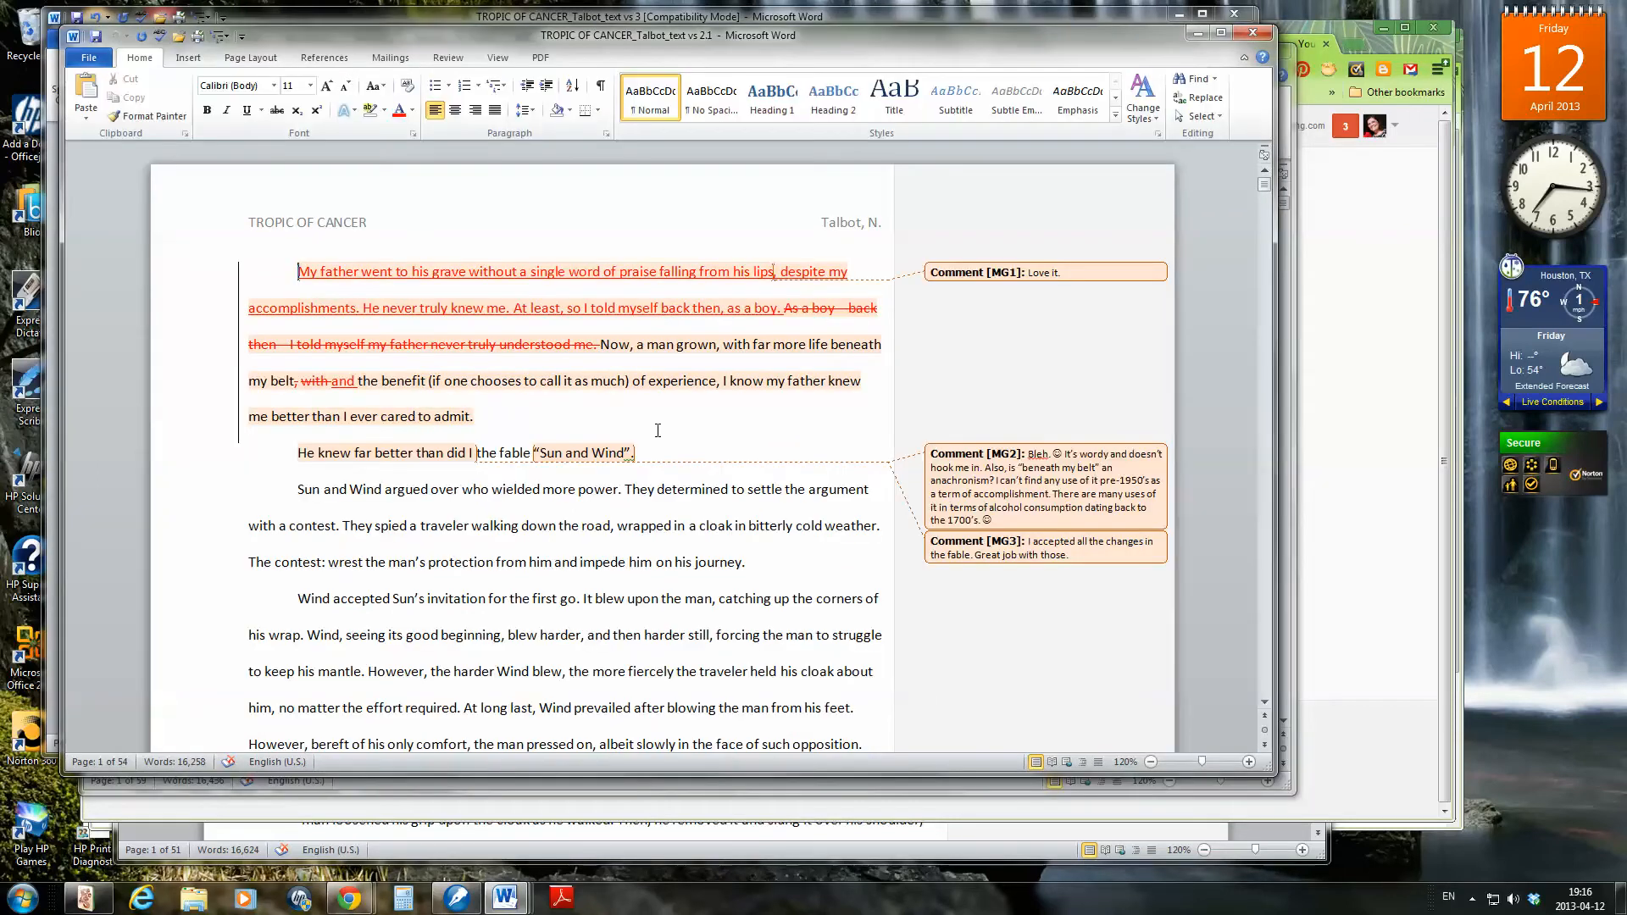
pyautogui.click(88, 61)
pyautogui.click(108, 108)
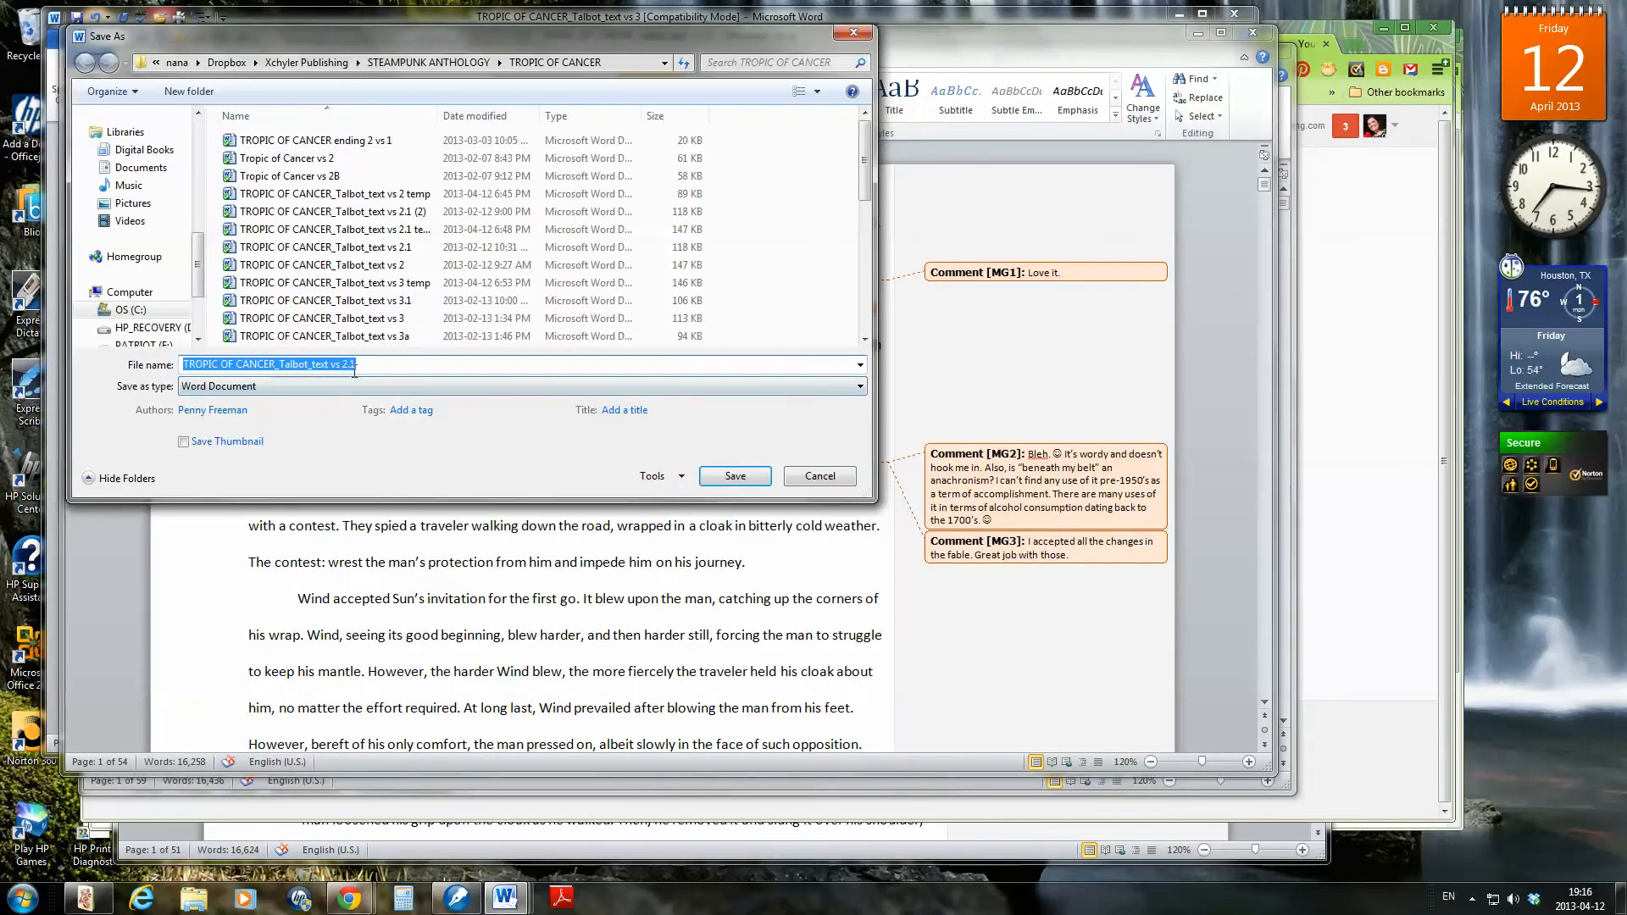
pyautogui.click(350, 366)
pyautogui.click(350, 366)
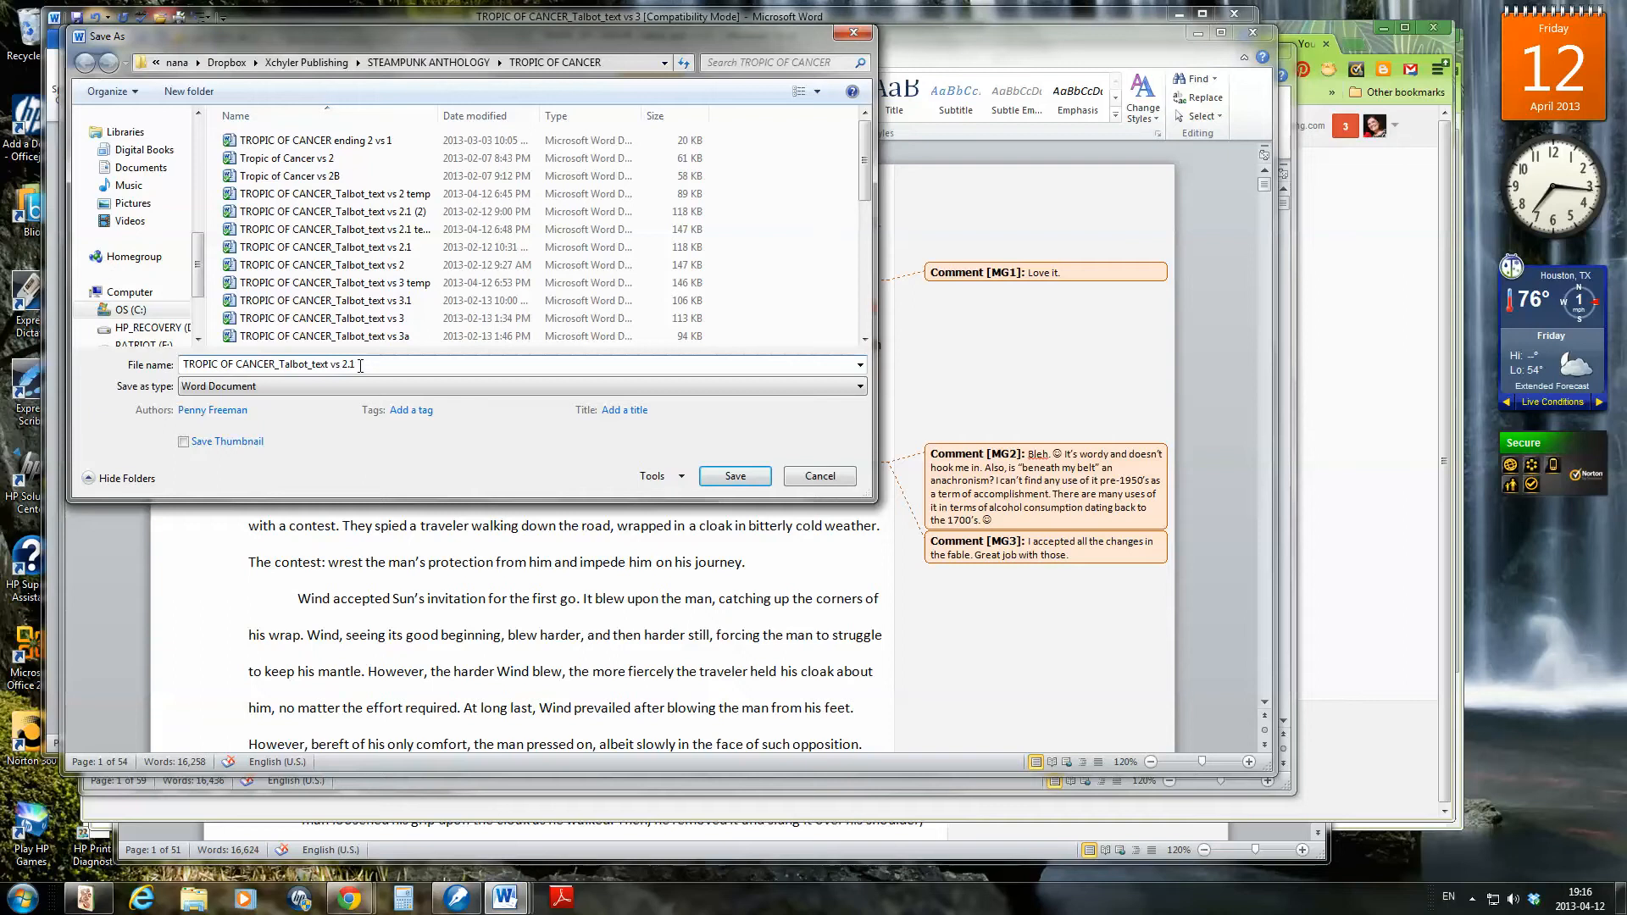
pyautogui.press('BackSpace')
pyautogui.write('0')
pyautogui.write('0')
pyautogui.write('1')
pyautogui.press('BackSpace')
pyautogui.press('BackSpace')
pyautogui.press('BackSpace')
pyautogui.write('1')
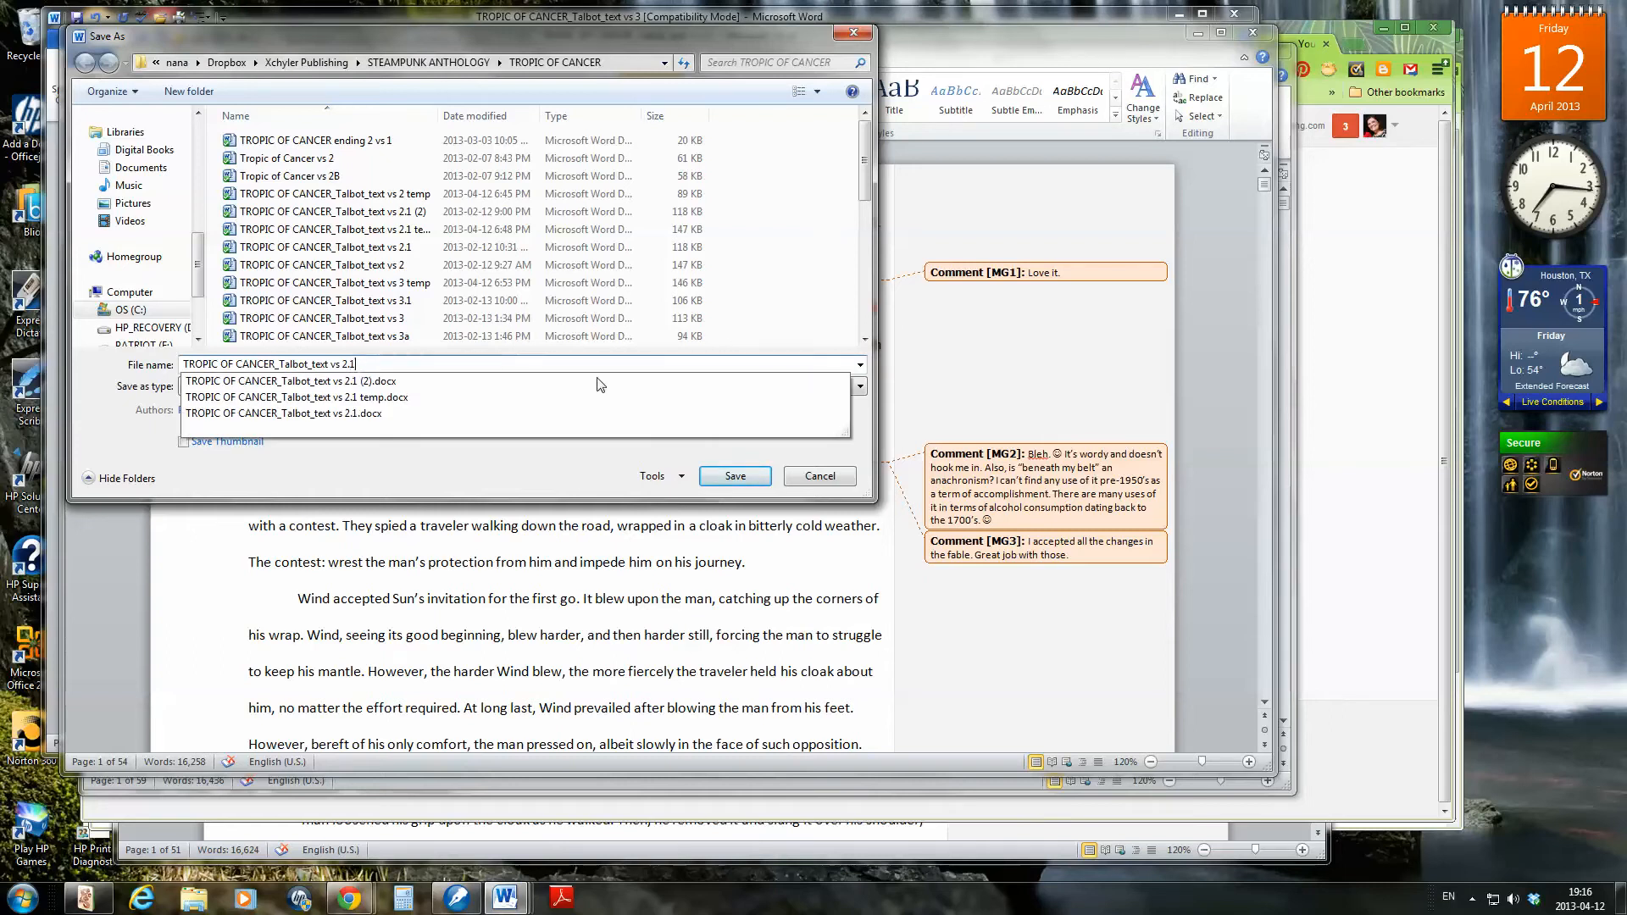
pyautogui.click(819, 476)
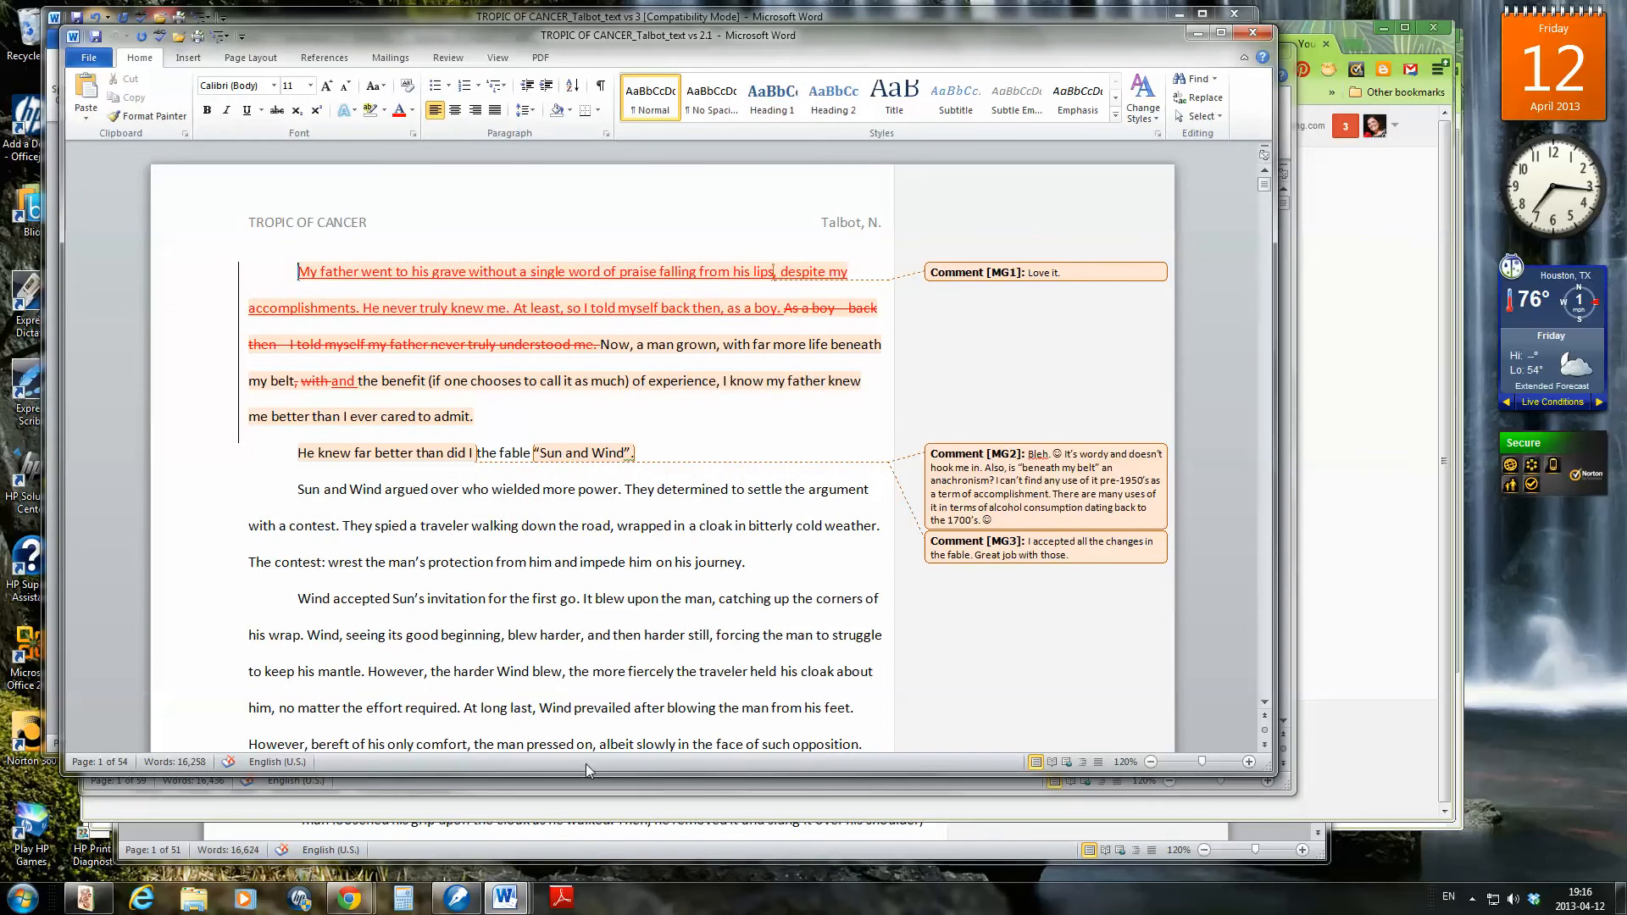
# - Compare the tracked edits on the first page of the vs 2 document with the commented vs 2.1 document
pyautogui.moveTo(506, 897)
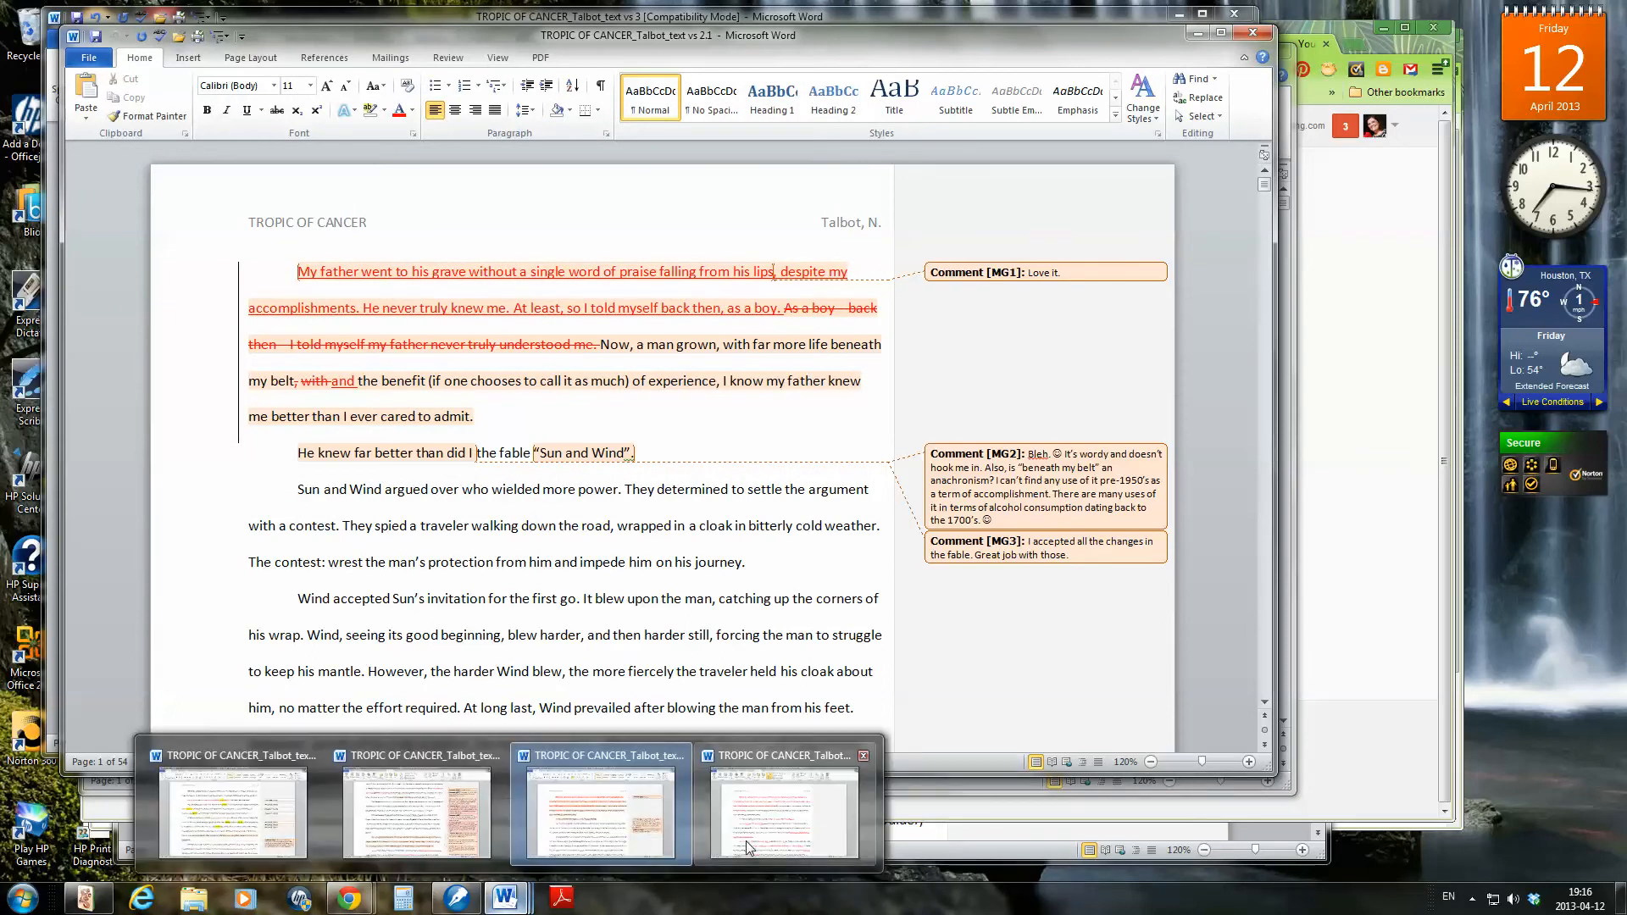
pyautogui.click(747, 846)
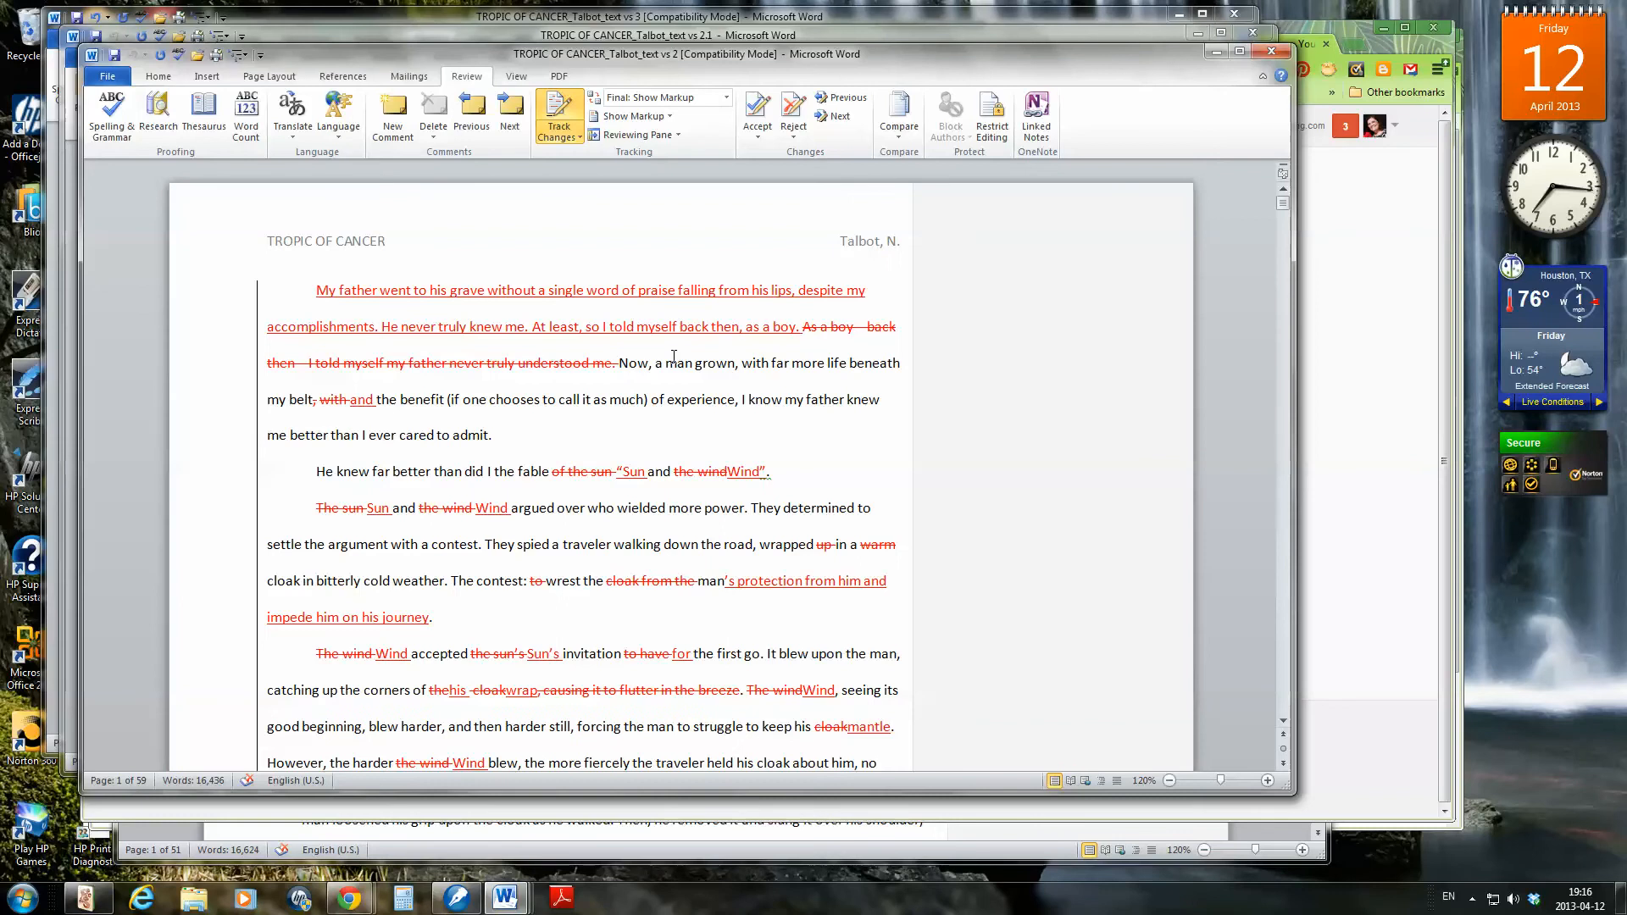
pyautogui.click(704, 34)
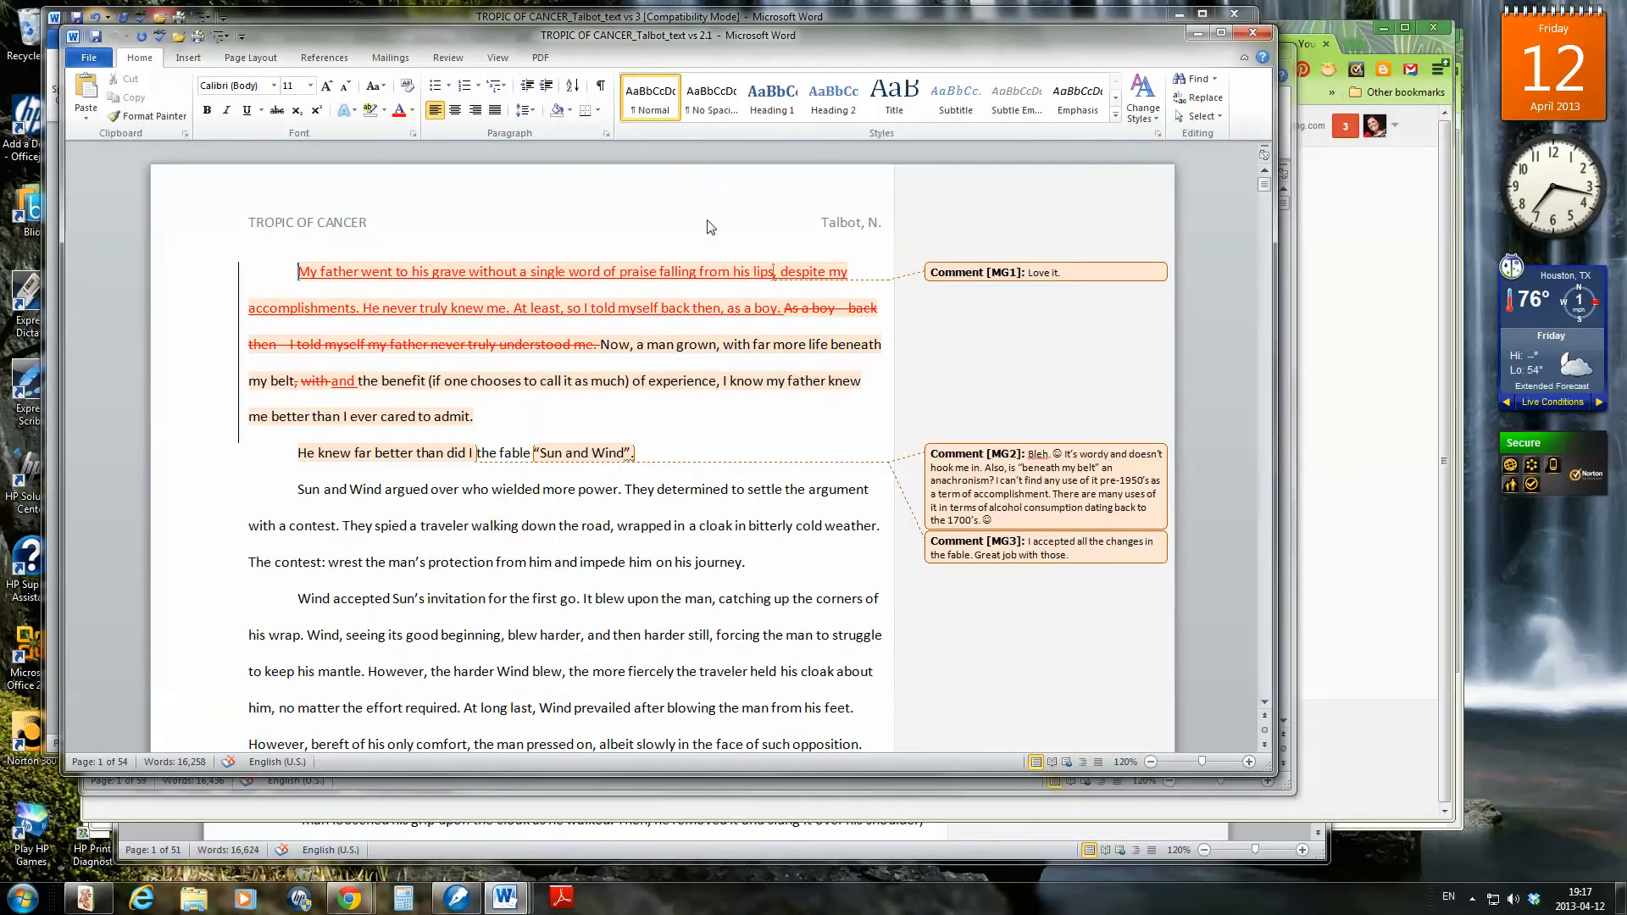
pyautogui.hotkey('alt', 'Tab')
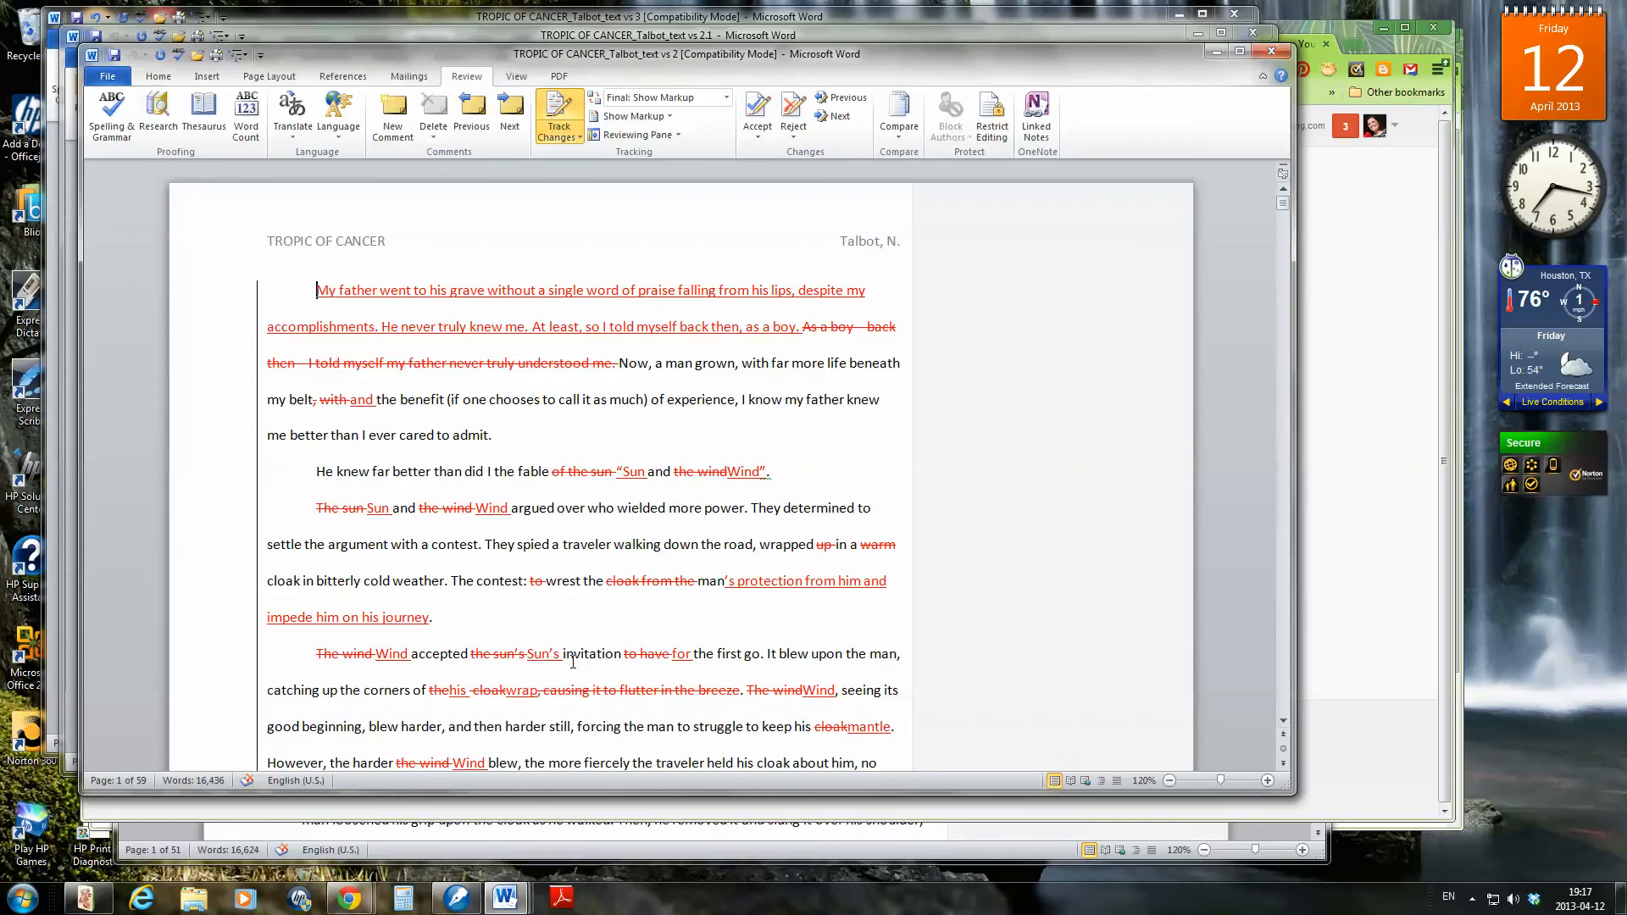
pyautogui.hotkey('alt', 'Tab')
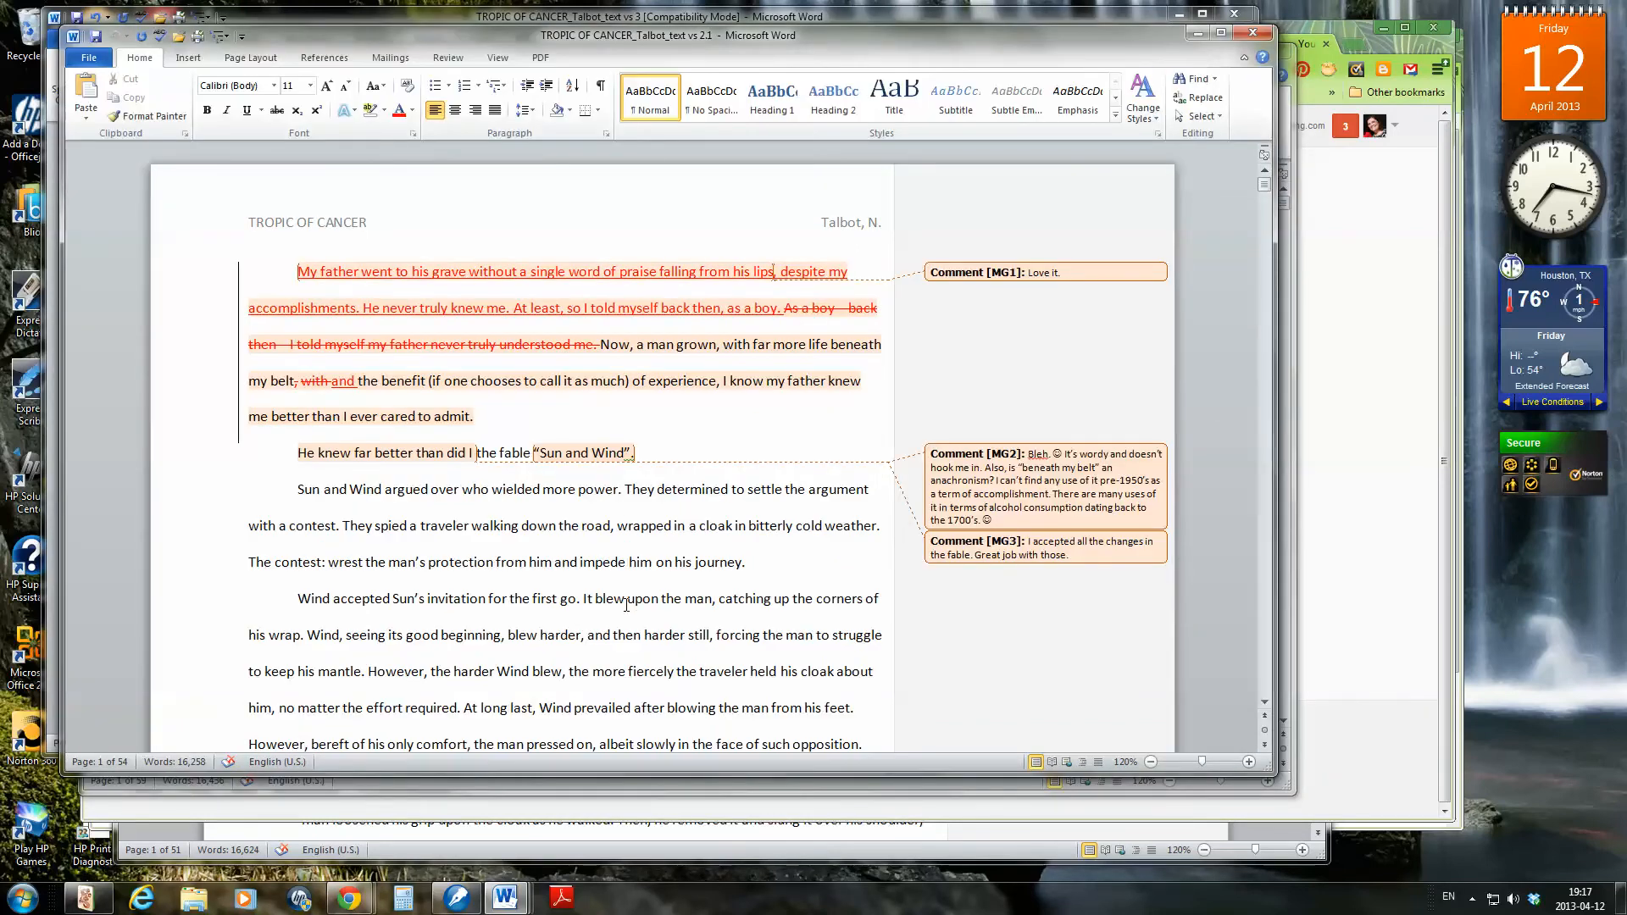
pyautogui.hotkey('alt', 'Tab')
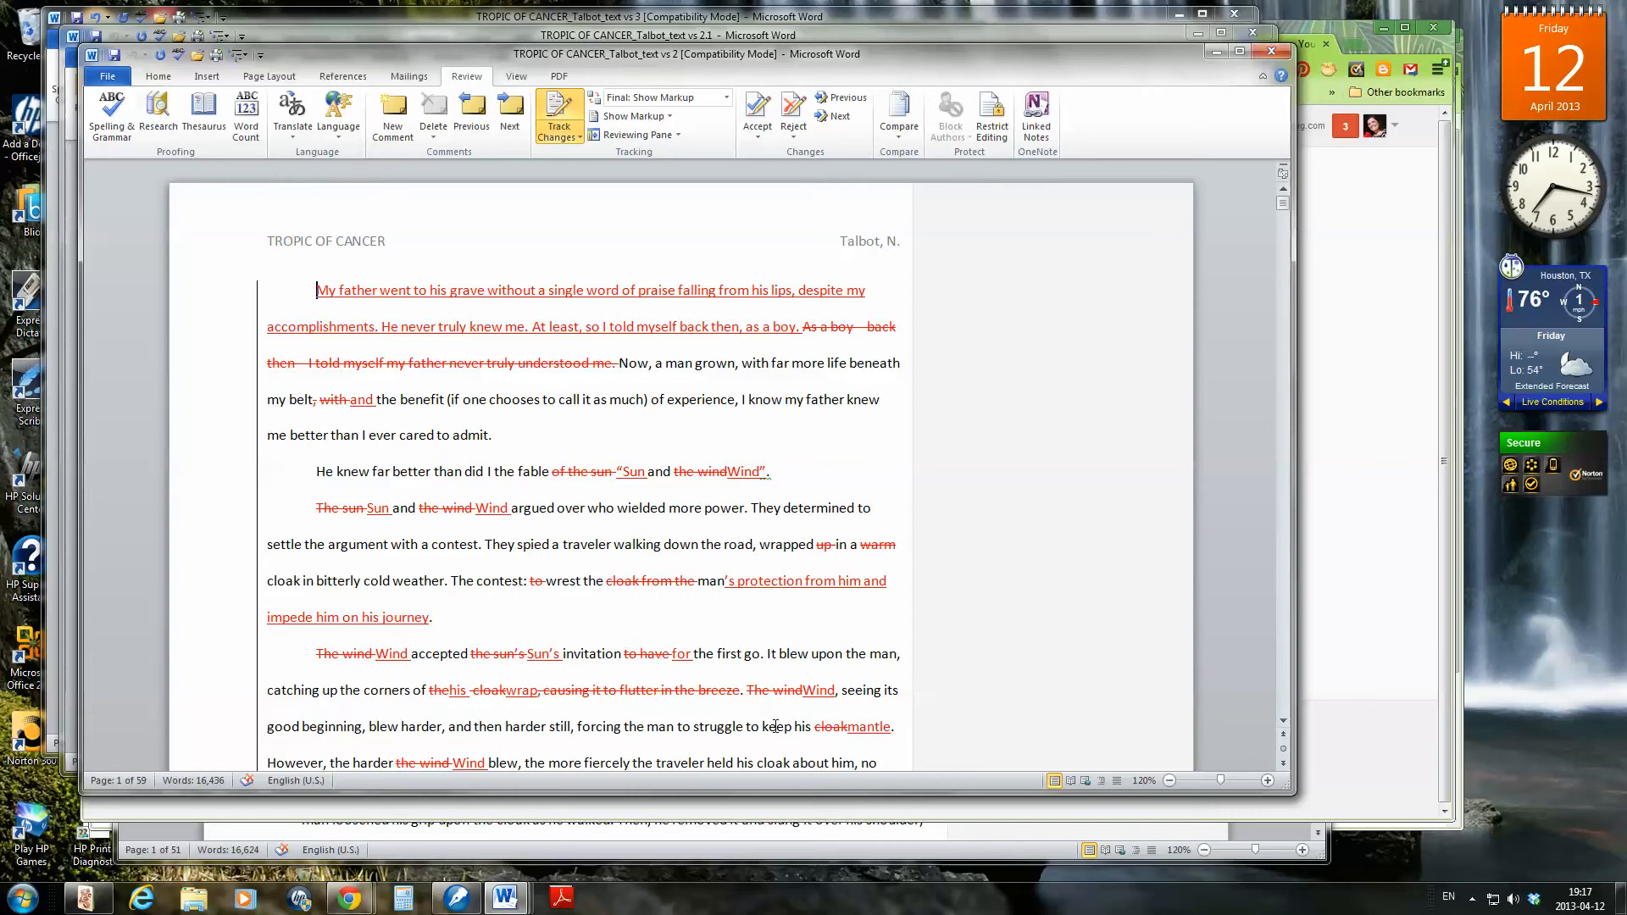
pyautogui.hotkey('alt', 'Tab')
pyautogui.scroll(-3, 659, 472)
pyautogui.scroll(5, 669, 424)
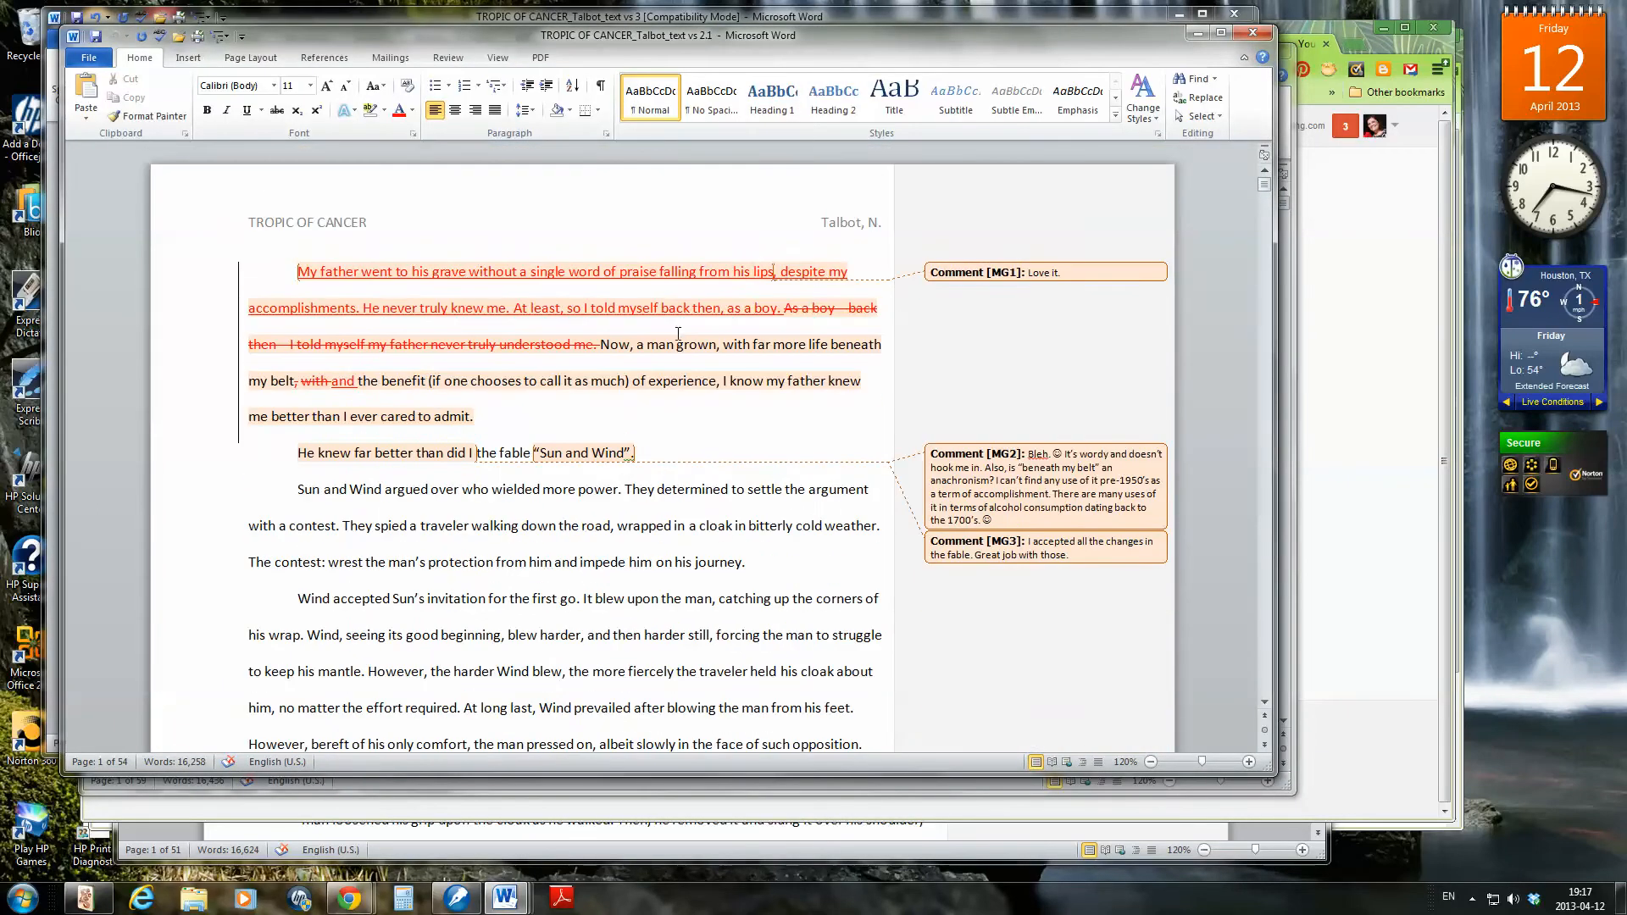
pyautogui.scroll(-2, 703, 449)
pyautogui.scroll(1, 728, 578)
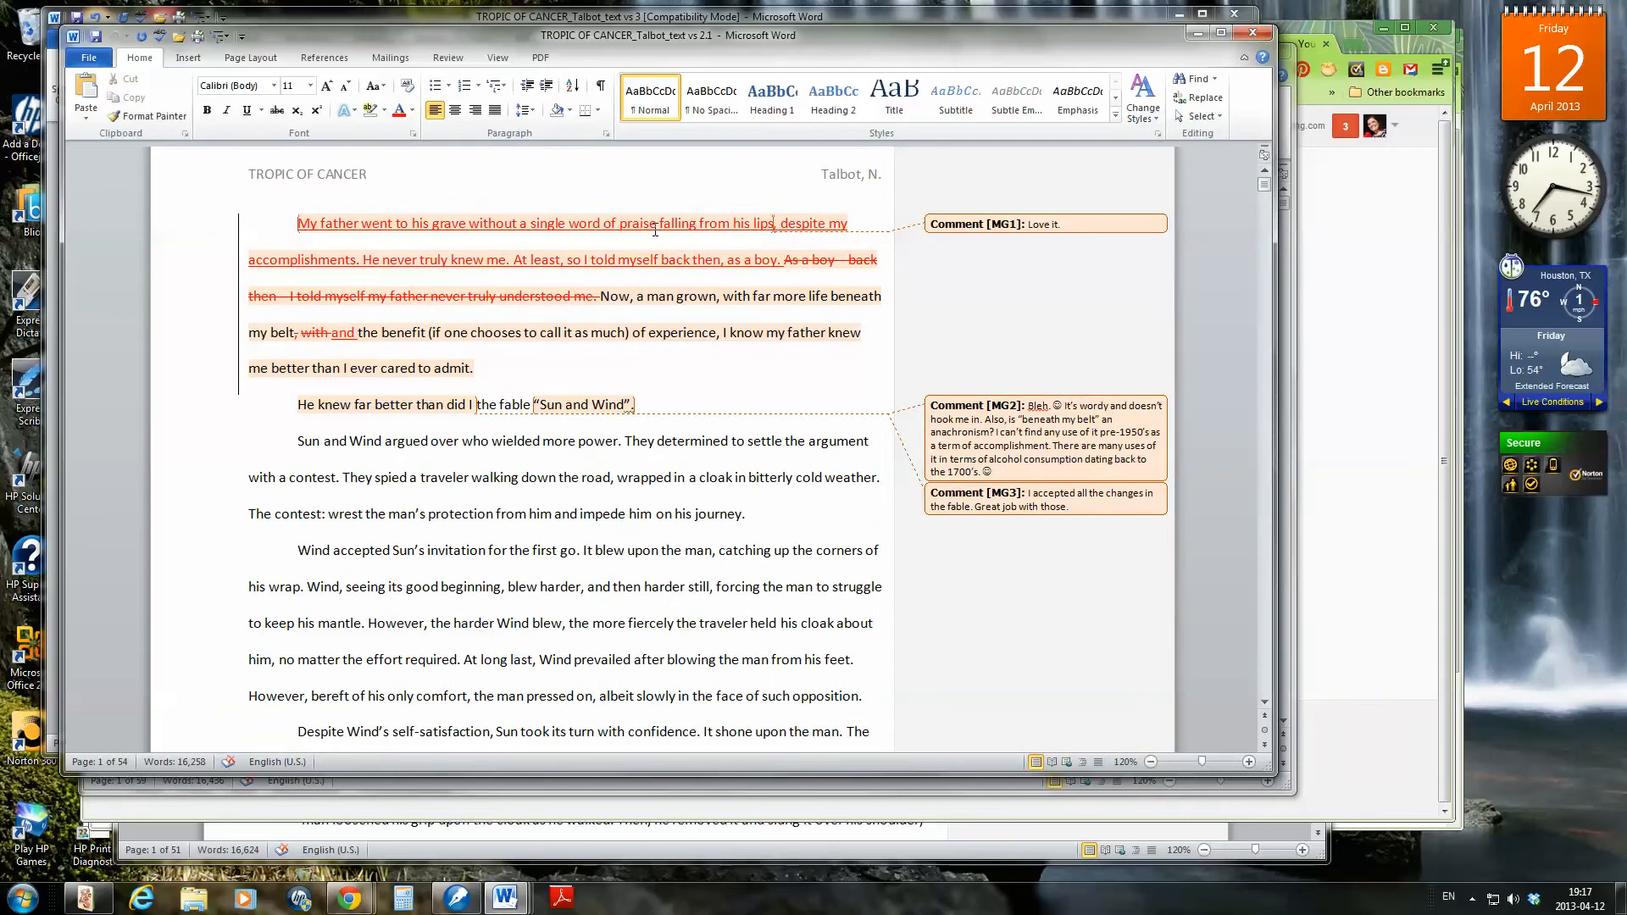
# - With the review tools shown, examine the comments and tracked edits through the first pages of the vs 2.1 document
pyautogui.click(448, 57)
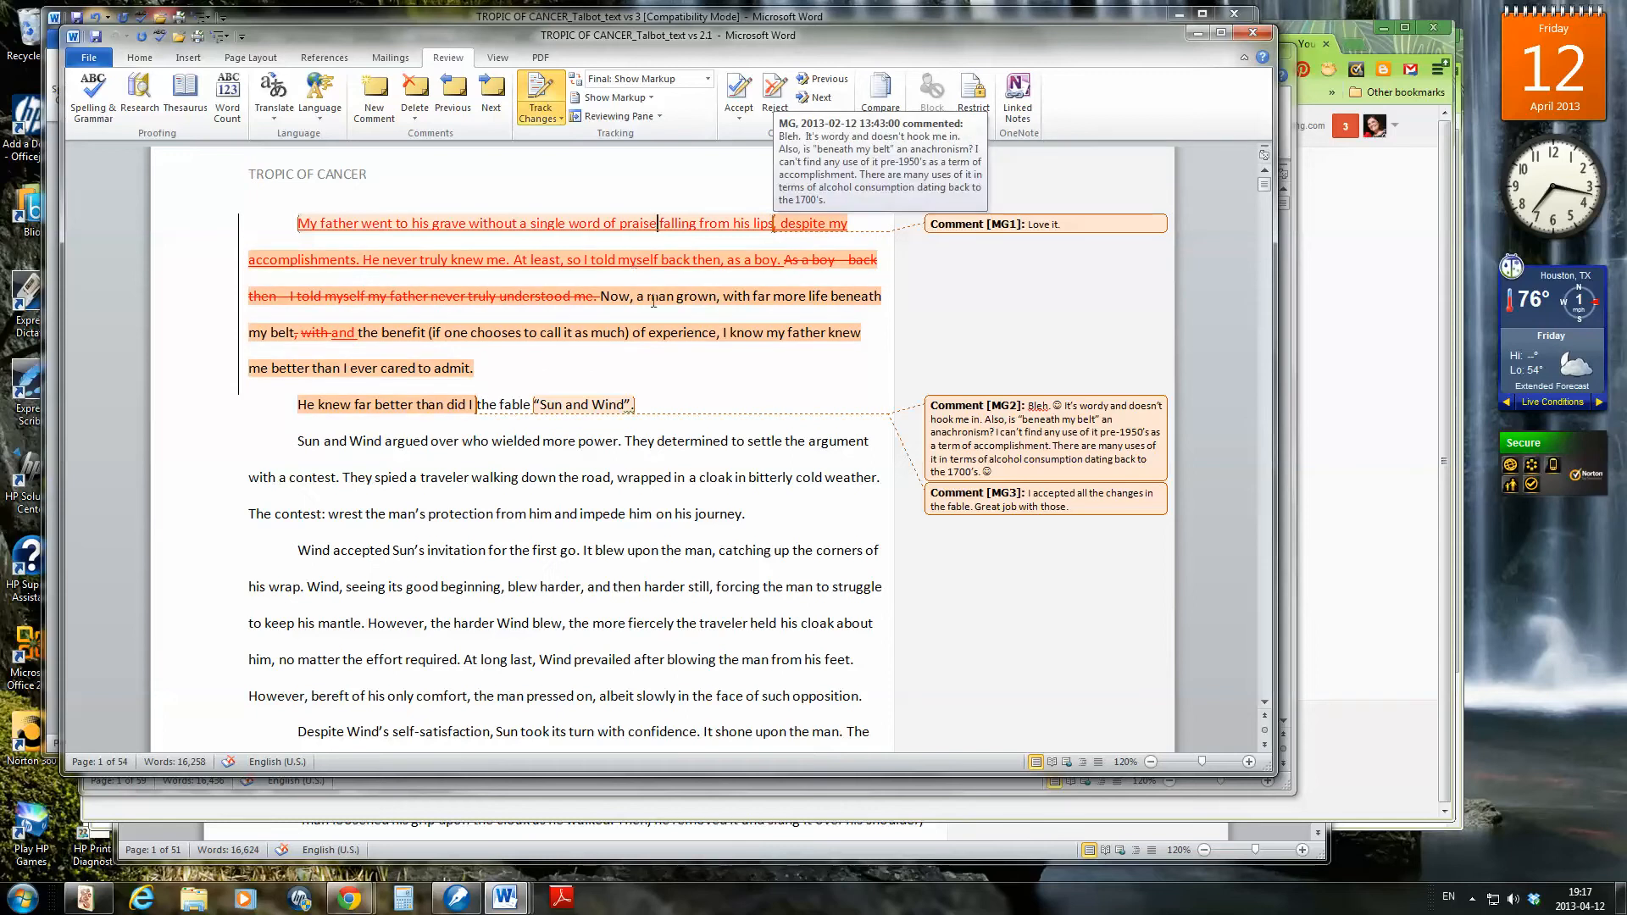
pyautogui.scroll(-3, 690, 397)
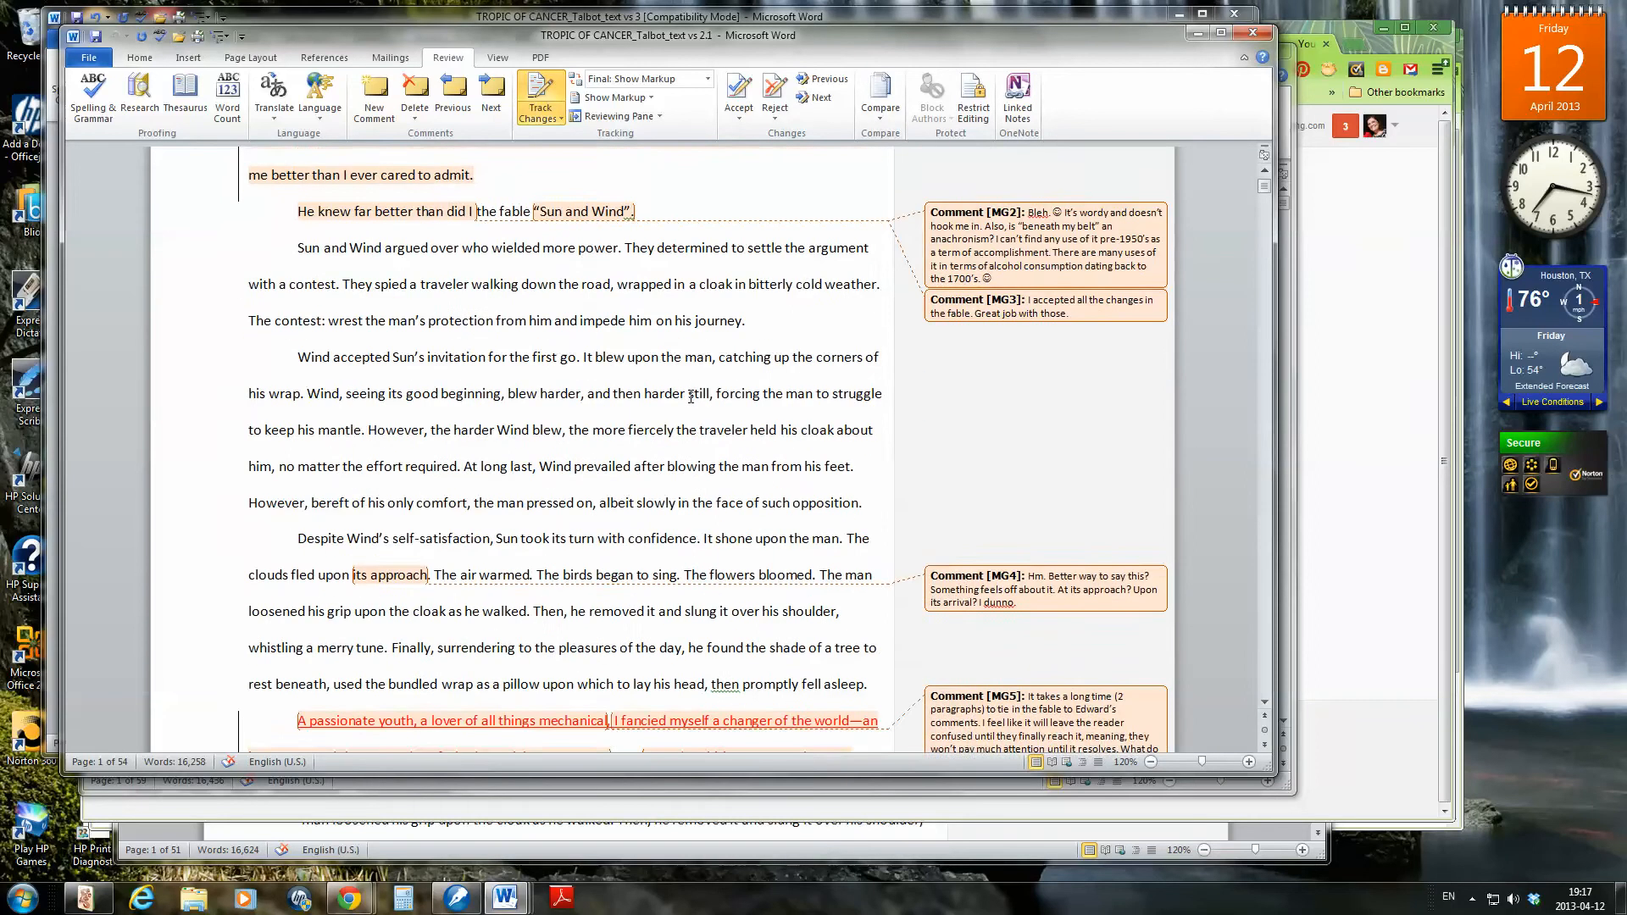
pyautogui.scroll(2, 690, 396)
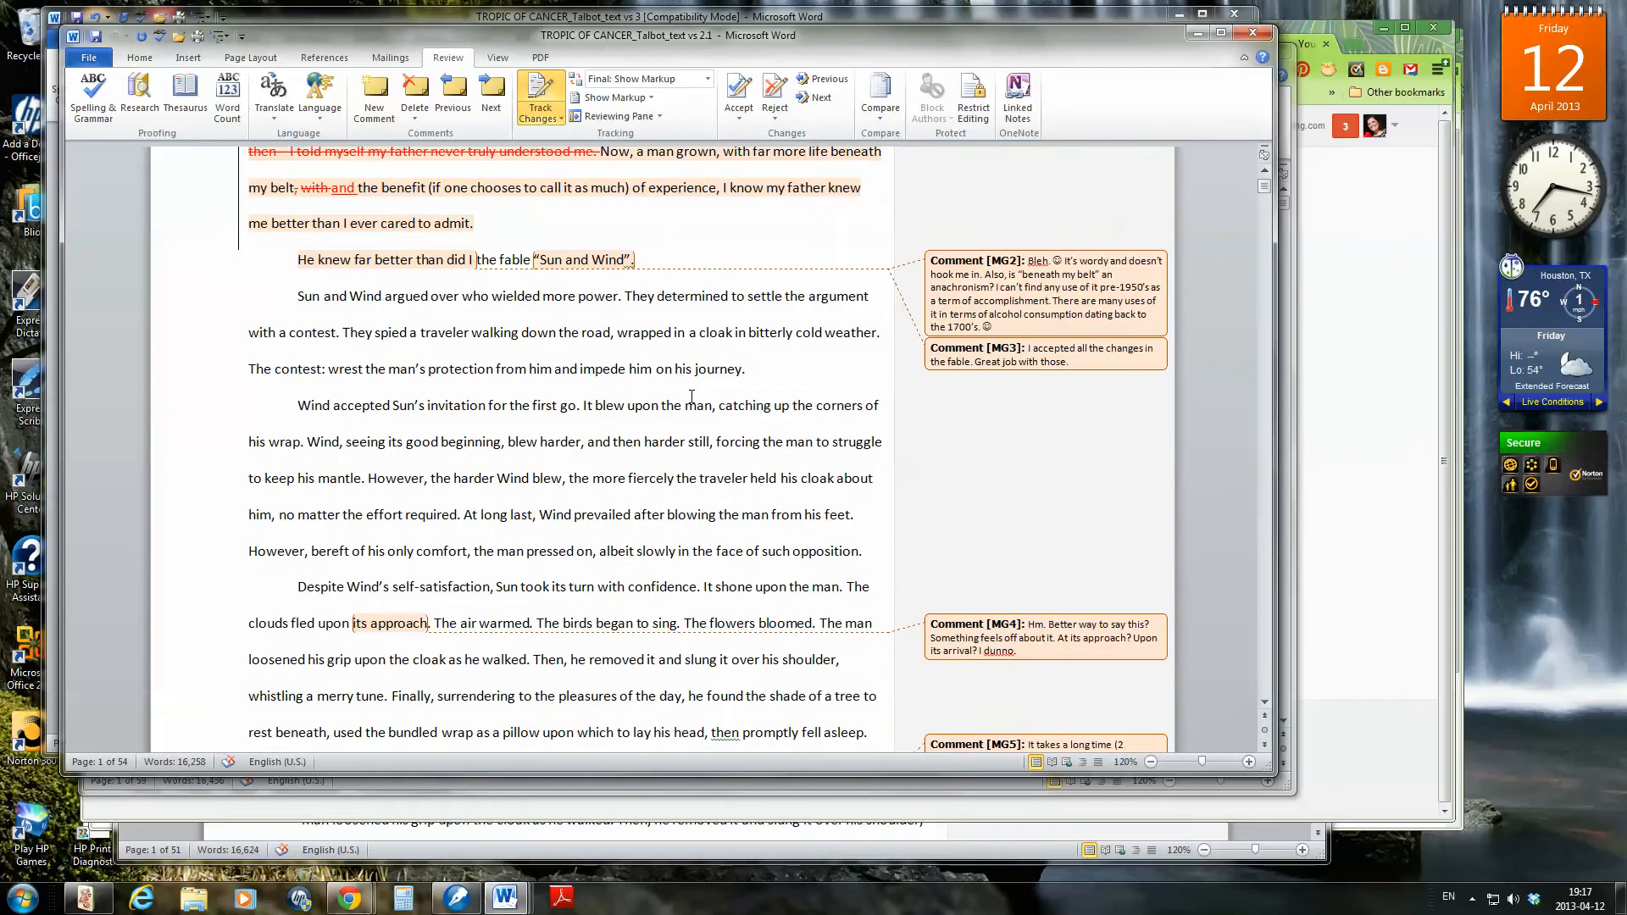
pyautogui.scroll(1, 692, 397)
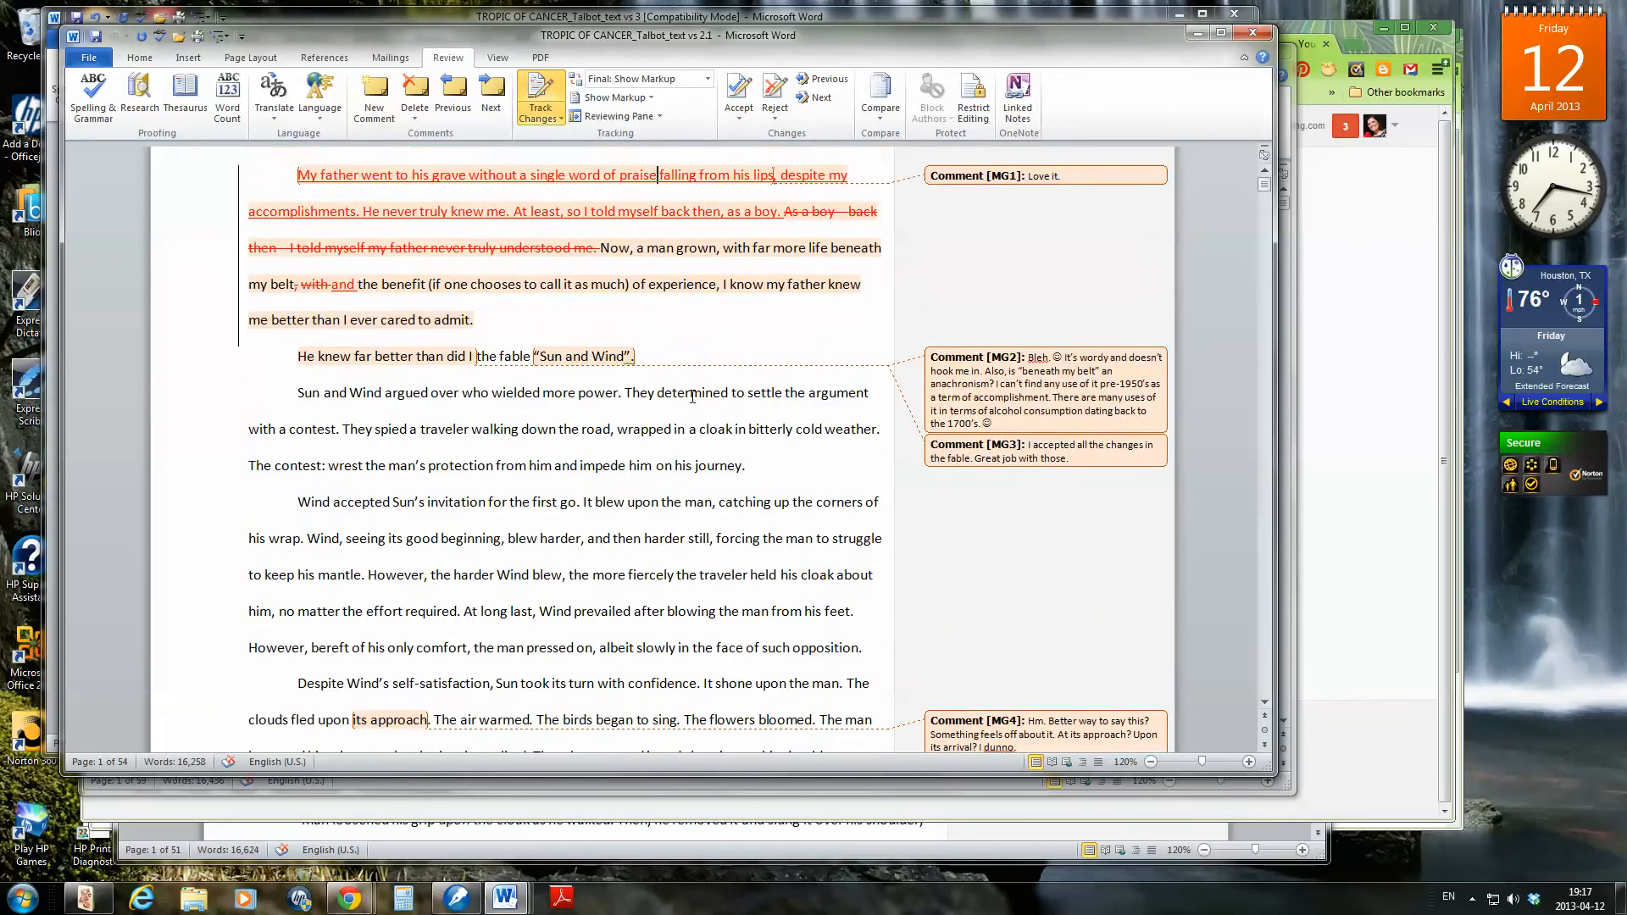
pyautogui.scroll(-7, 692, 396)
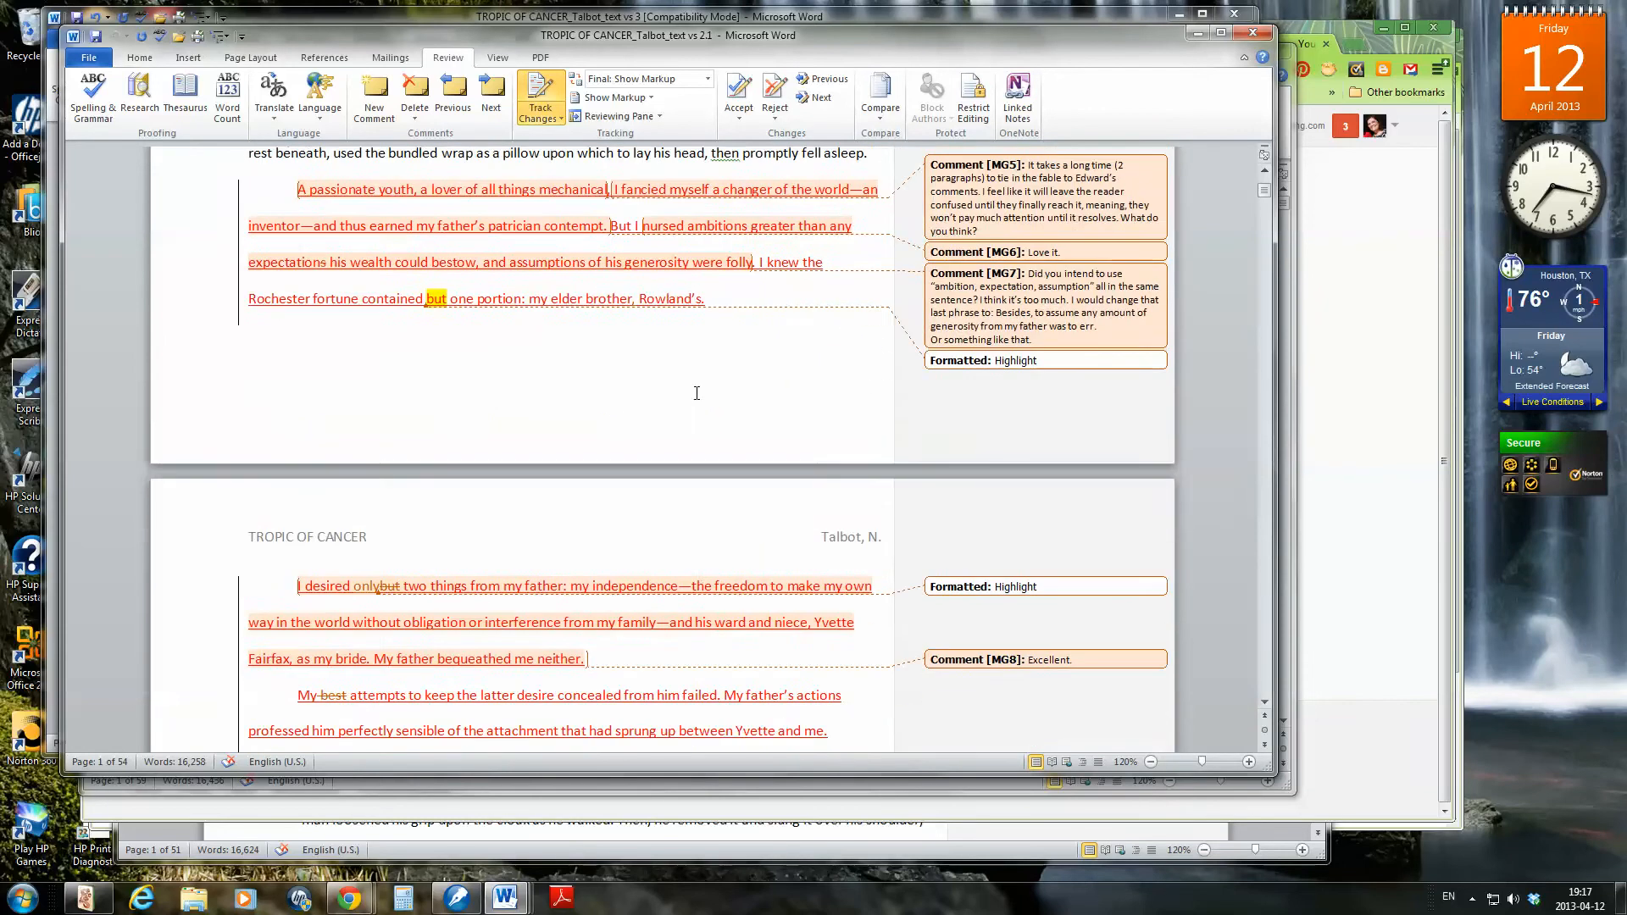
pyautogui.scroll(-8, 696, 392)
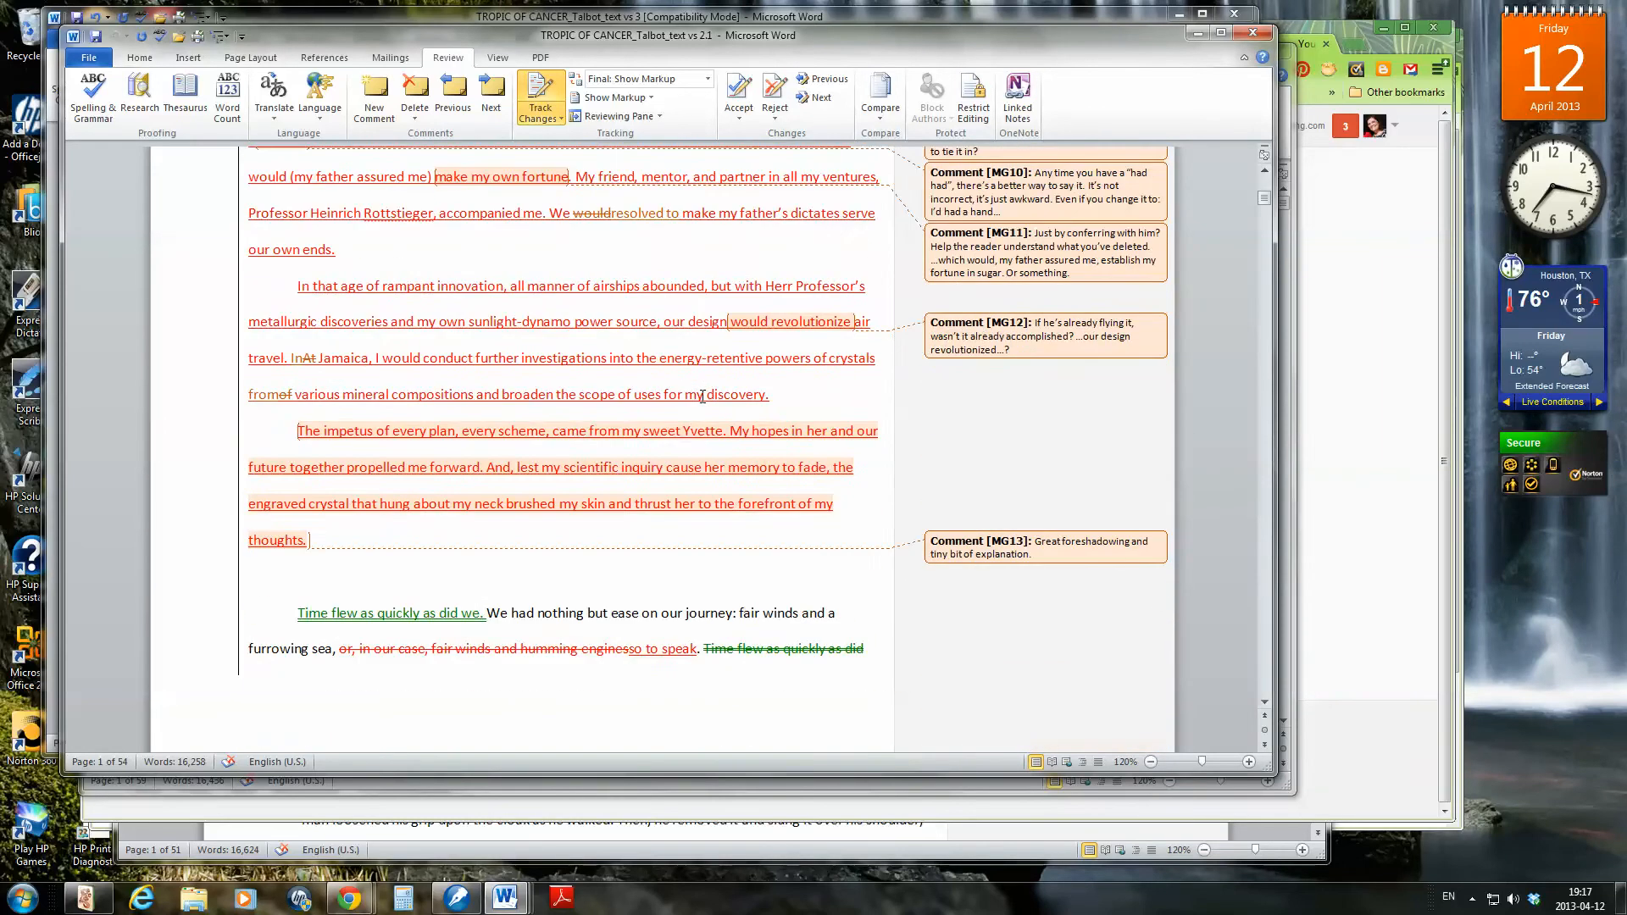
pyautogui.scroll(-9, 695, 468)
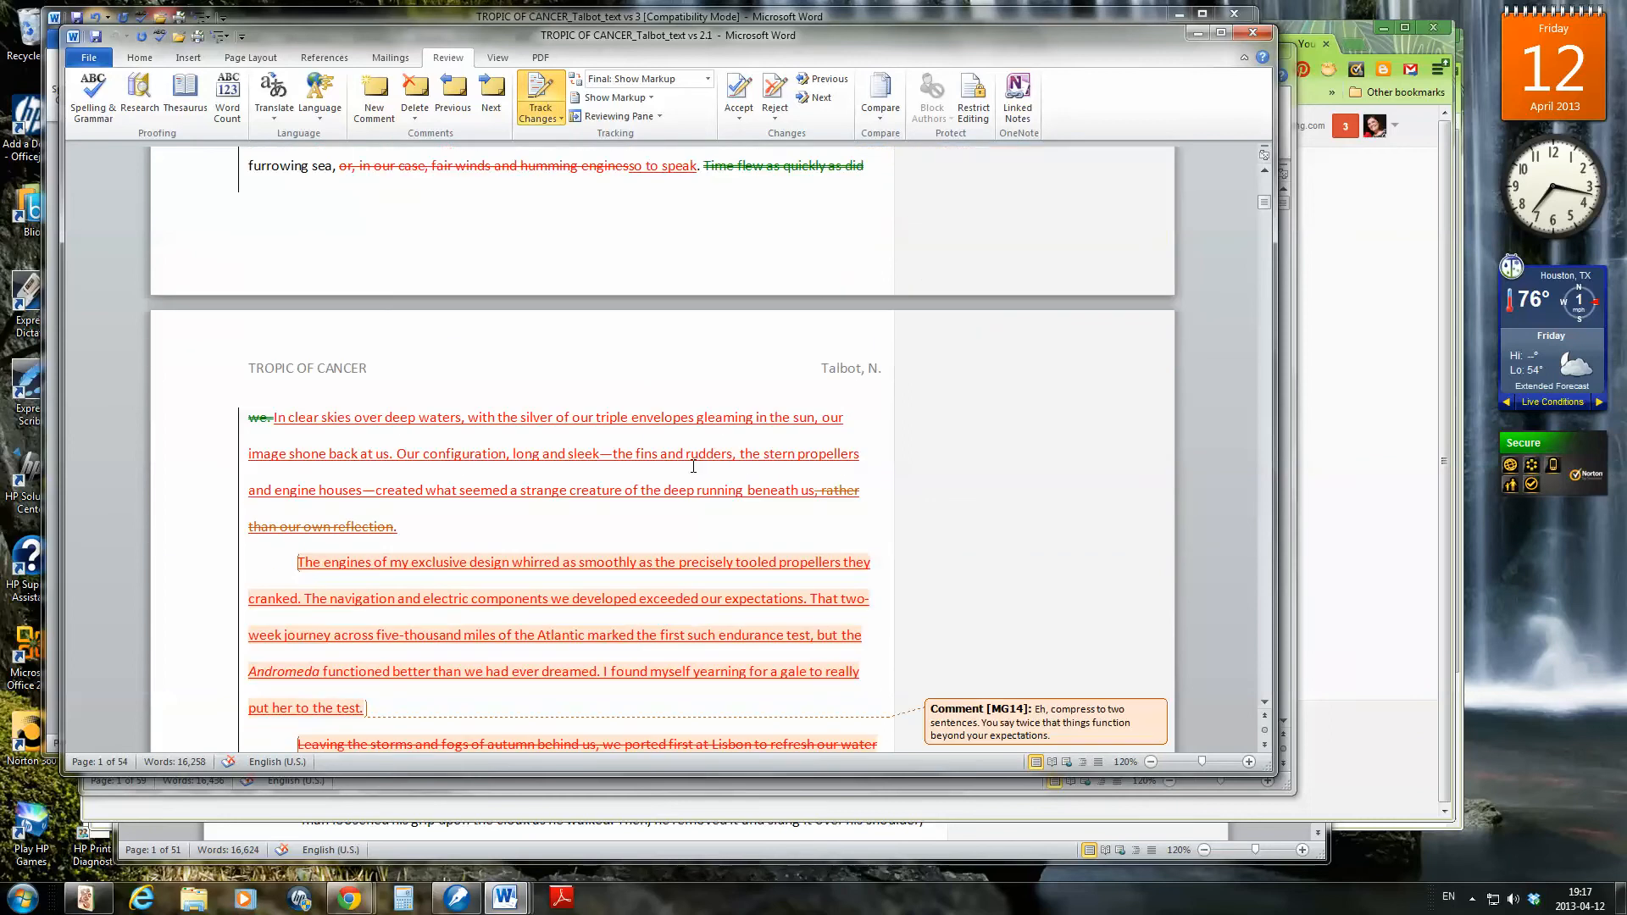
pyautogui.scroll(-3, 695, 468)
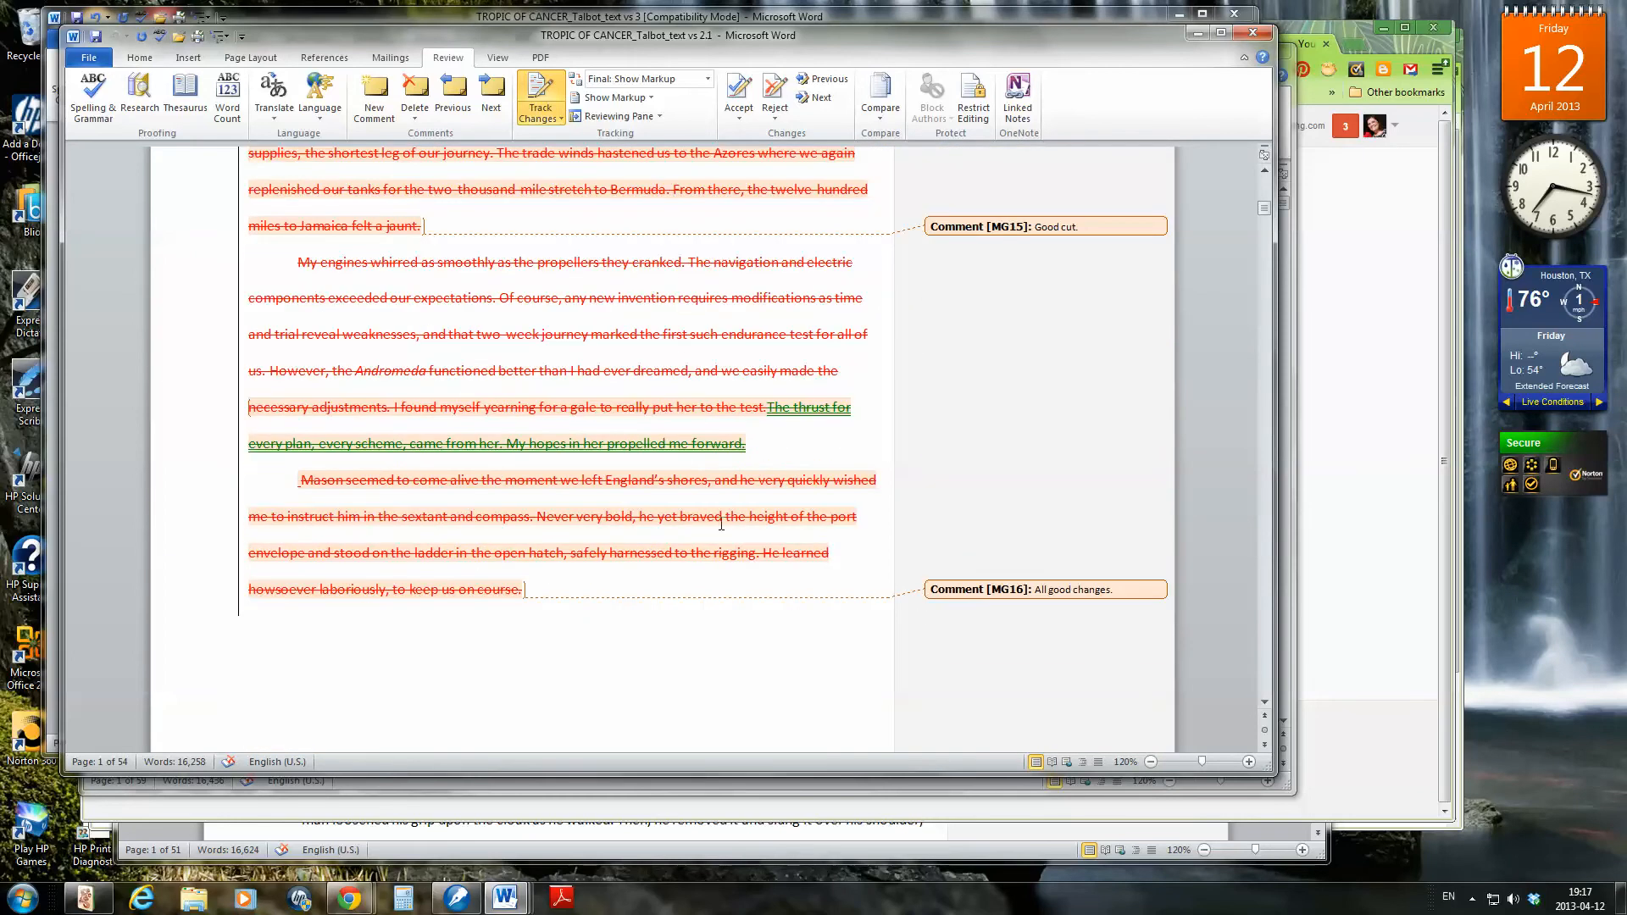
pyautogui.scroll(-15, 721, 525)
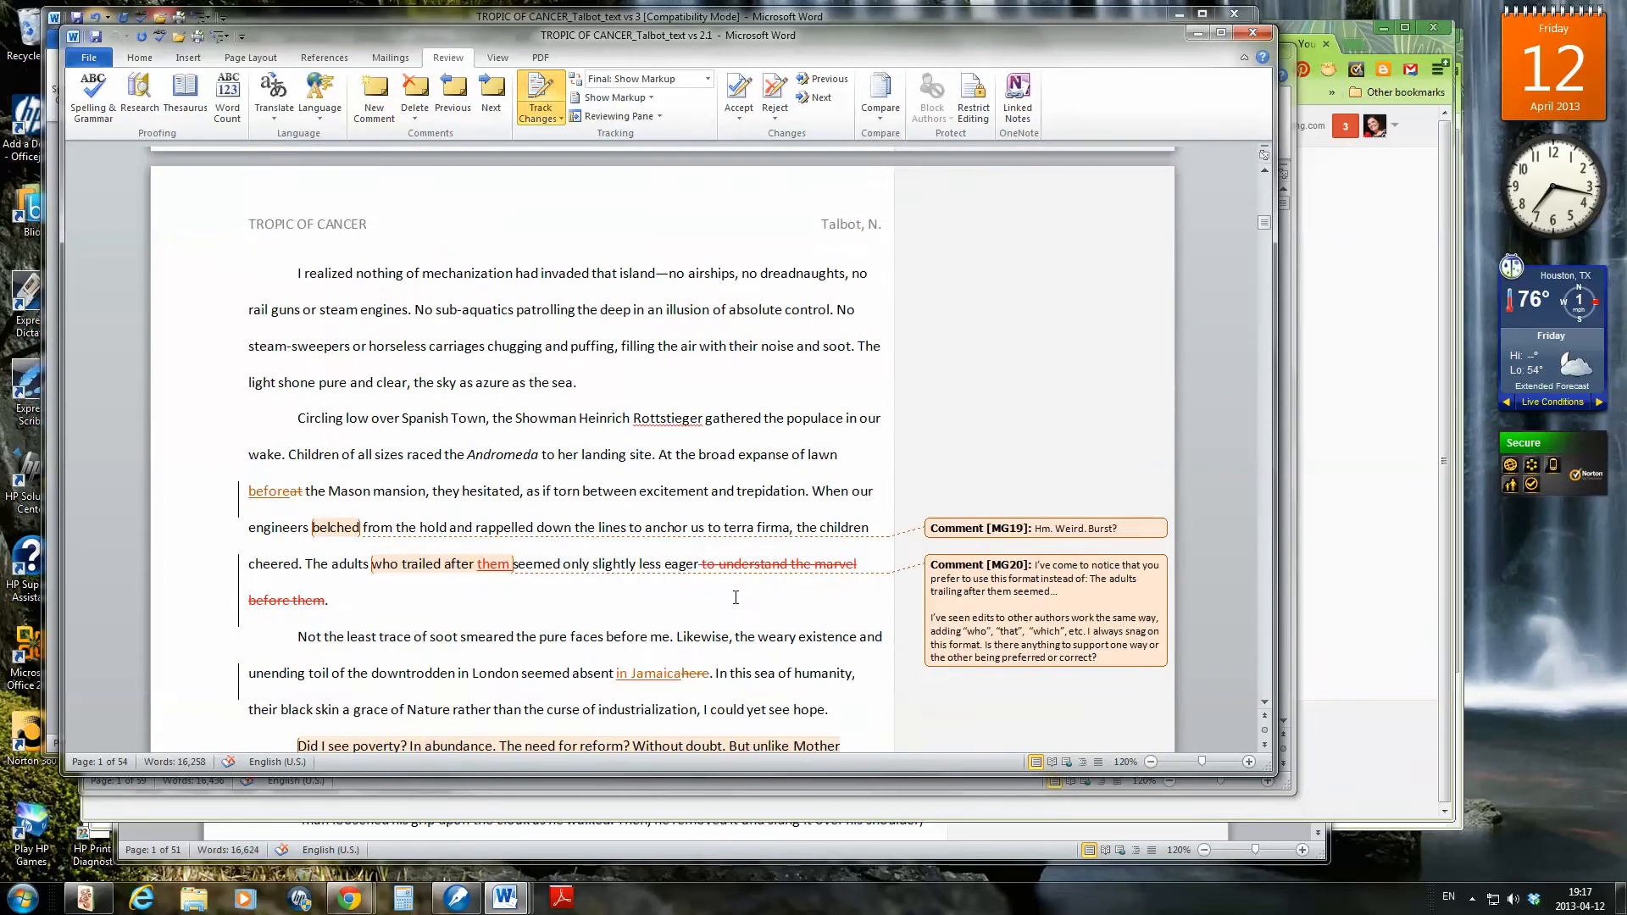
pyautogui.scroll(-15, 735, 597)
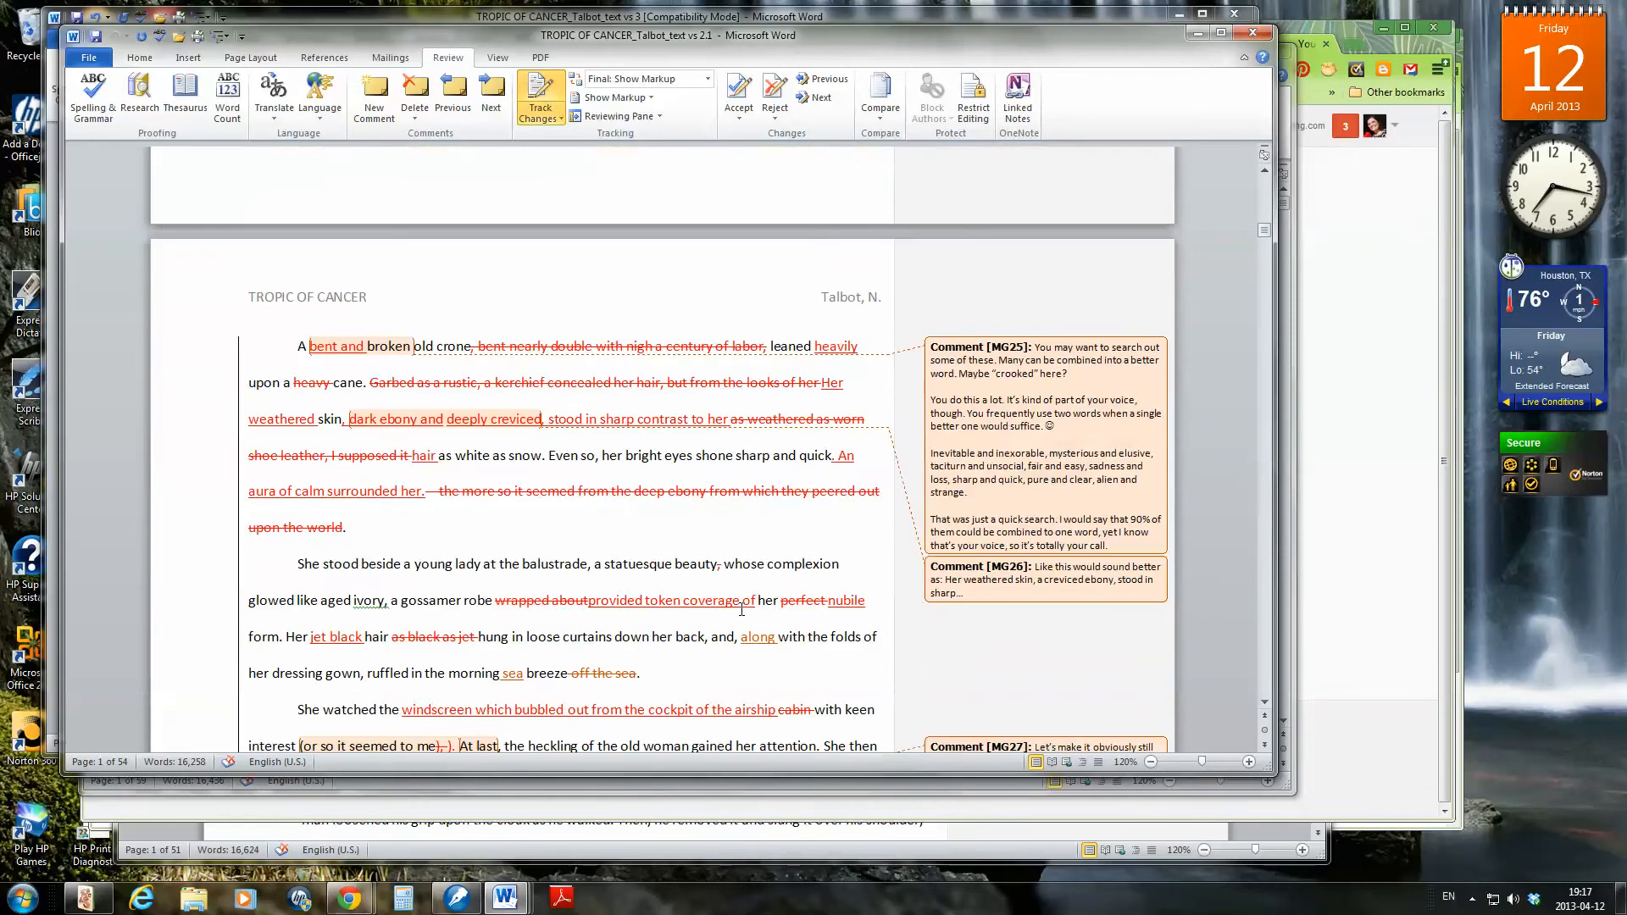
# - Examine the reviewer comments and tracked edits around pages 5 and 6 of the vs 2.1 document
pyautogui.scroll(-6, 741, 608)
pyautogui.scroll(4, 742, 609)
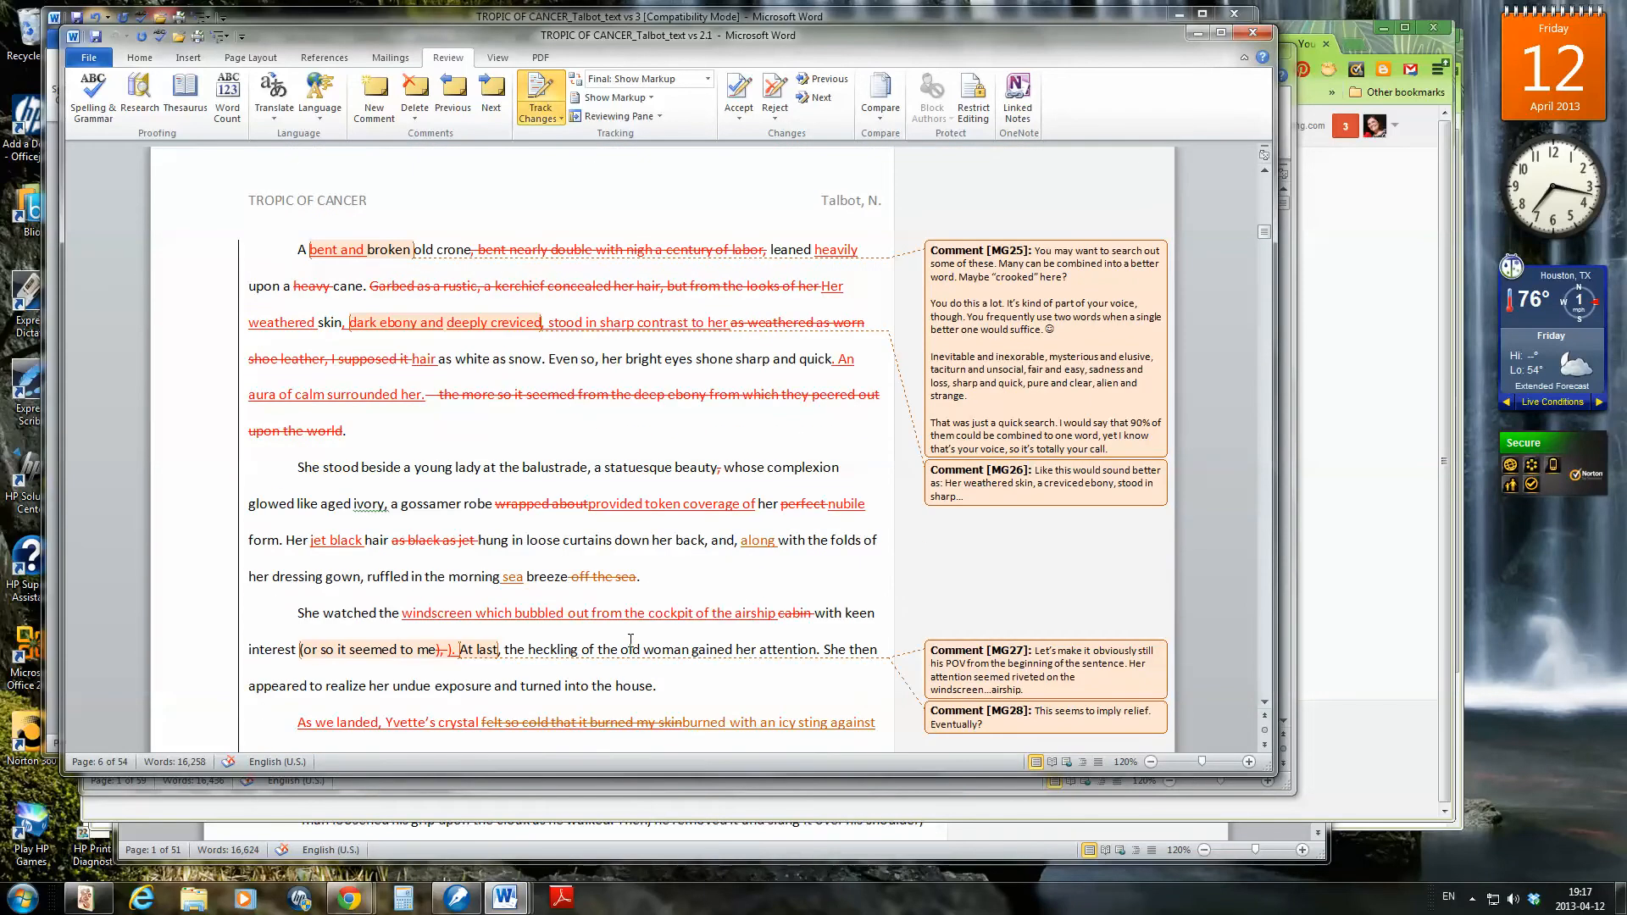
pyautogui.scroll(6, 677, 627)
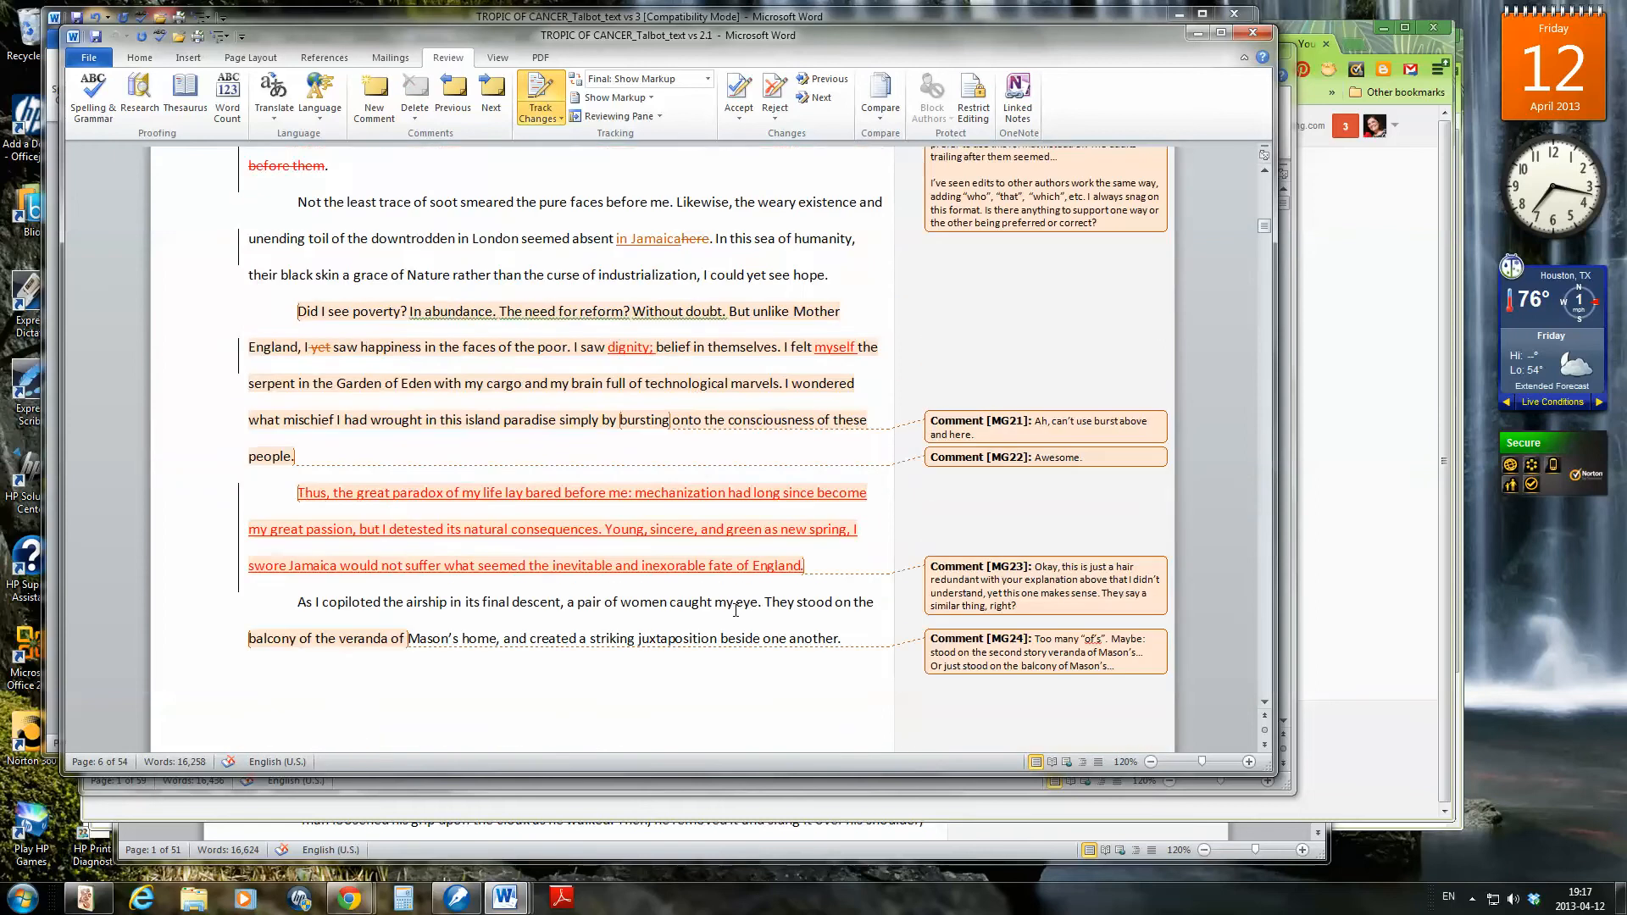
pyautogui.scroll(1, 736, 610)
pyautogui.scroll(7, 611, 410)
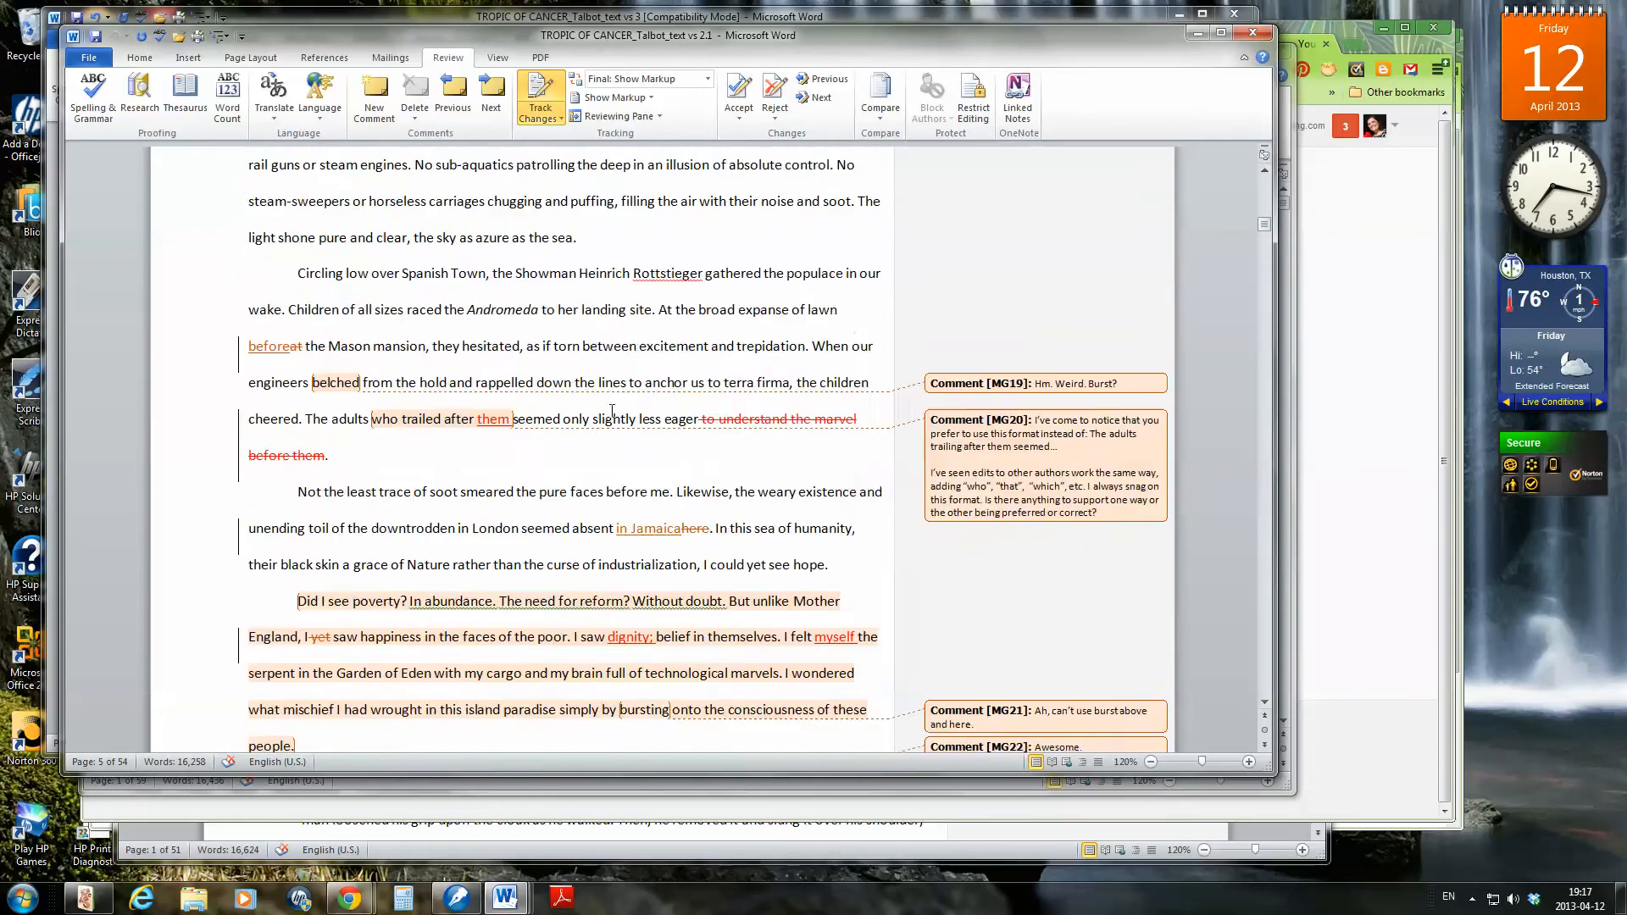
pyautogui.scroll(-6, 611, 411)
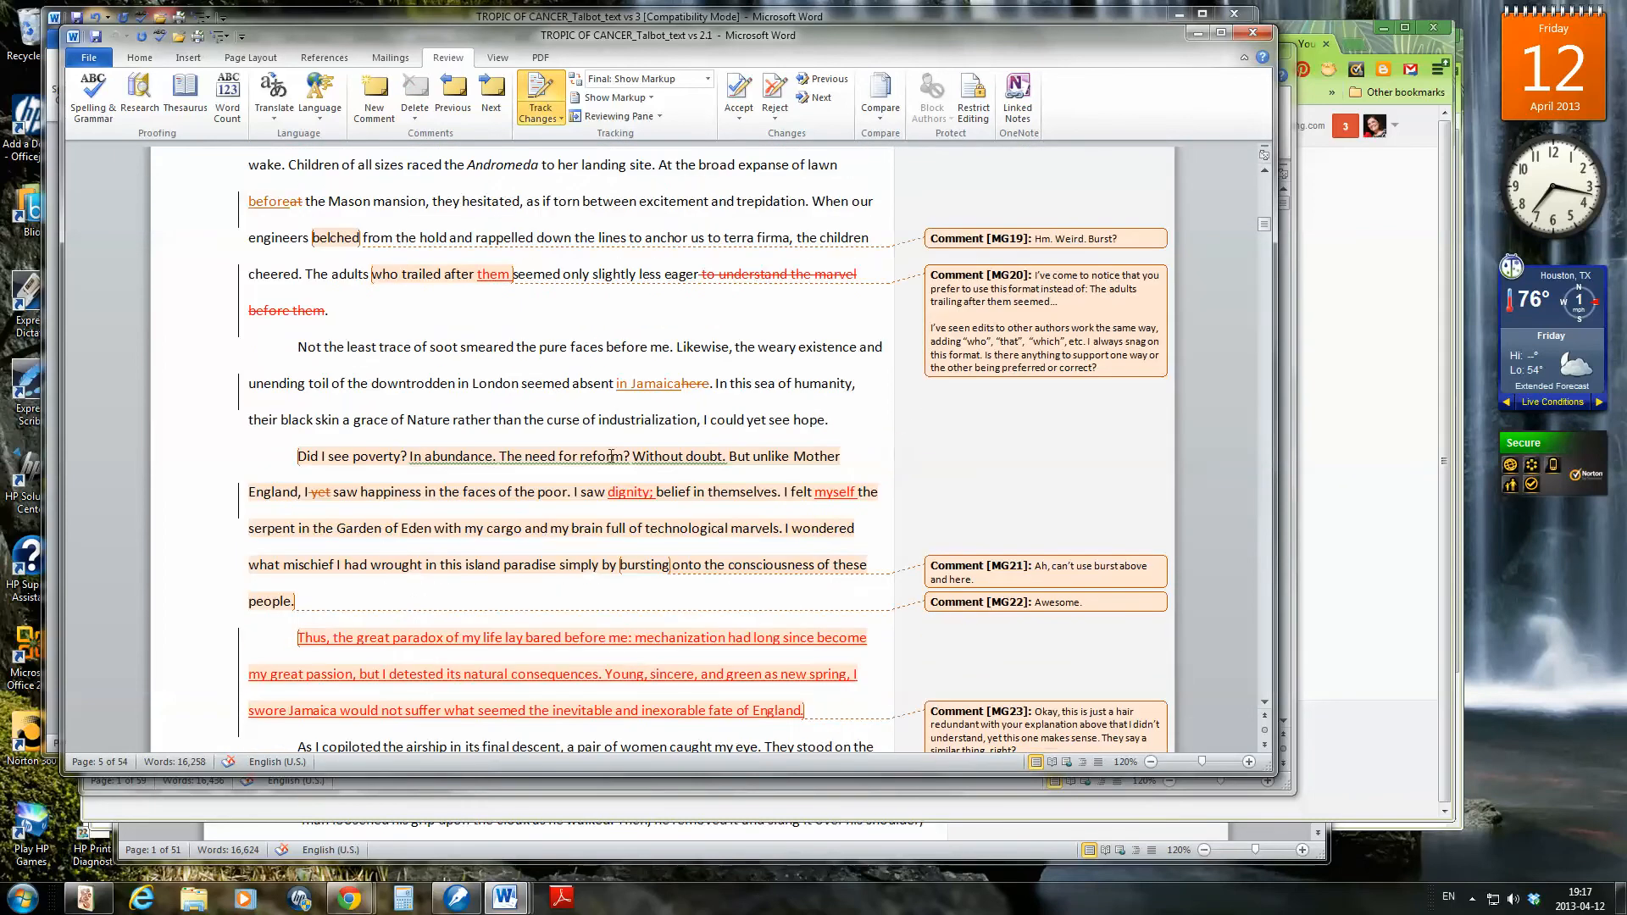
pyautogui.scroll(-1, 553, 633)
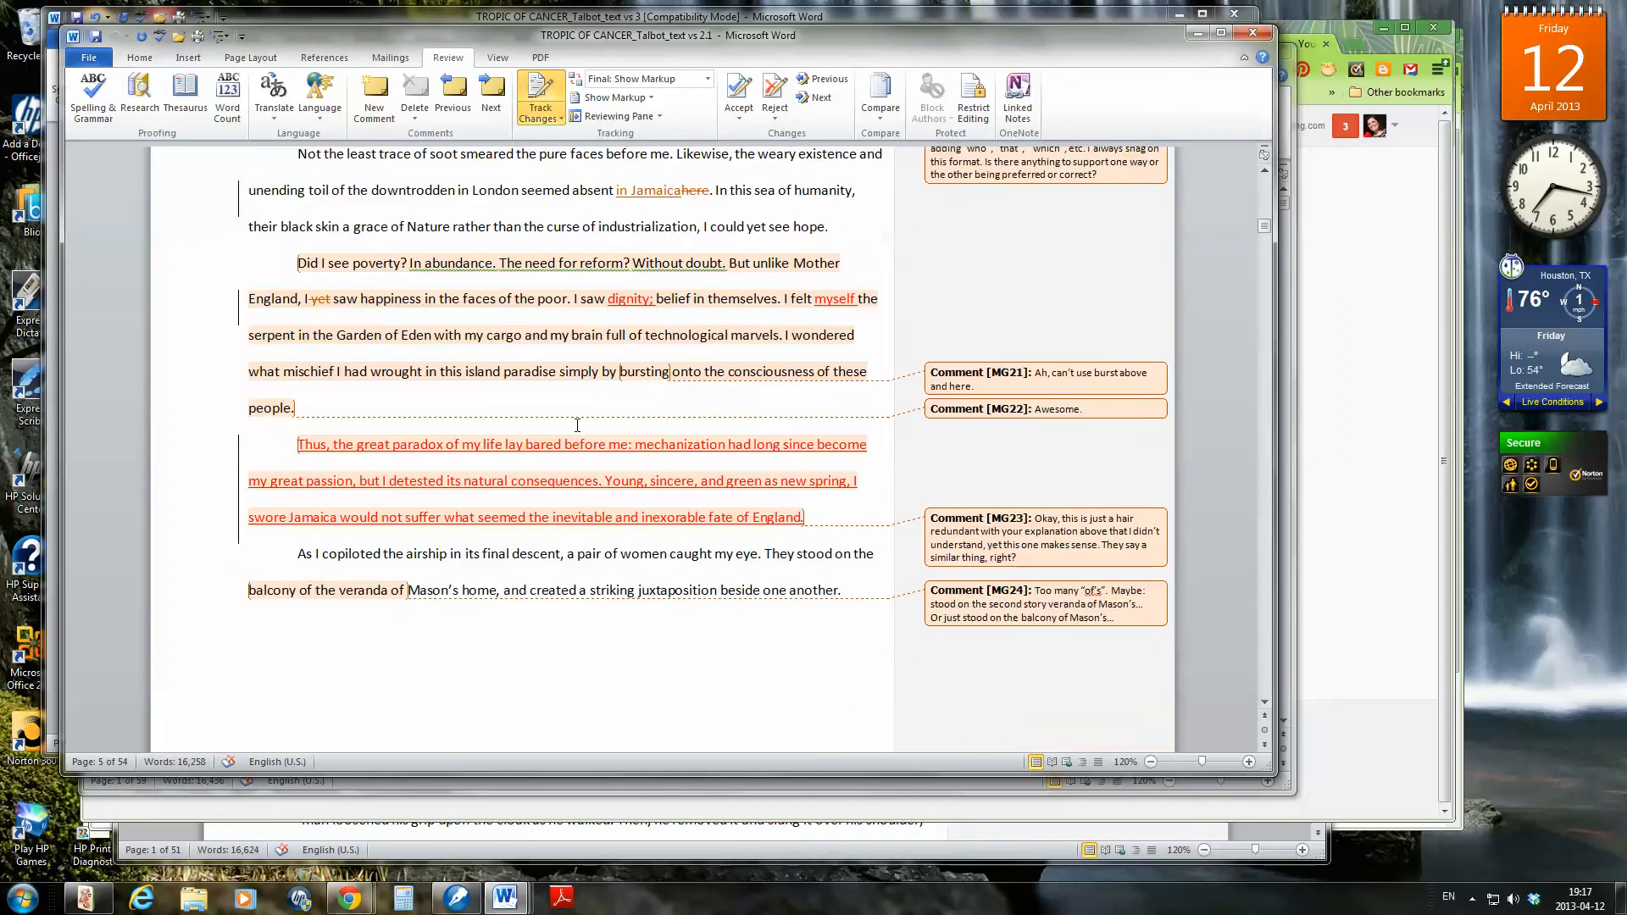
pyautogui.scroll(-4, 703, 595)
pyautogui.scroll(-3, 704, 596)
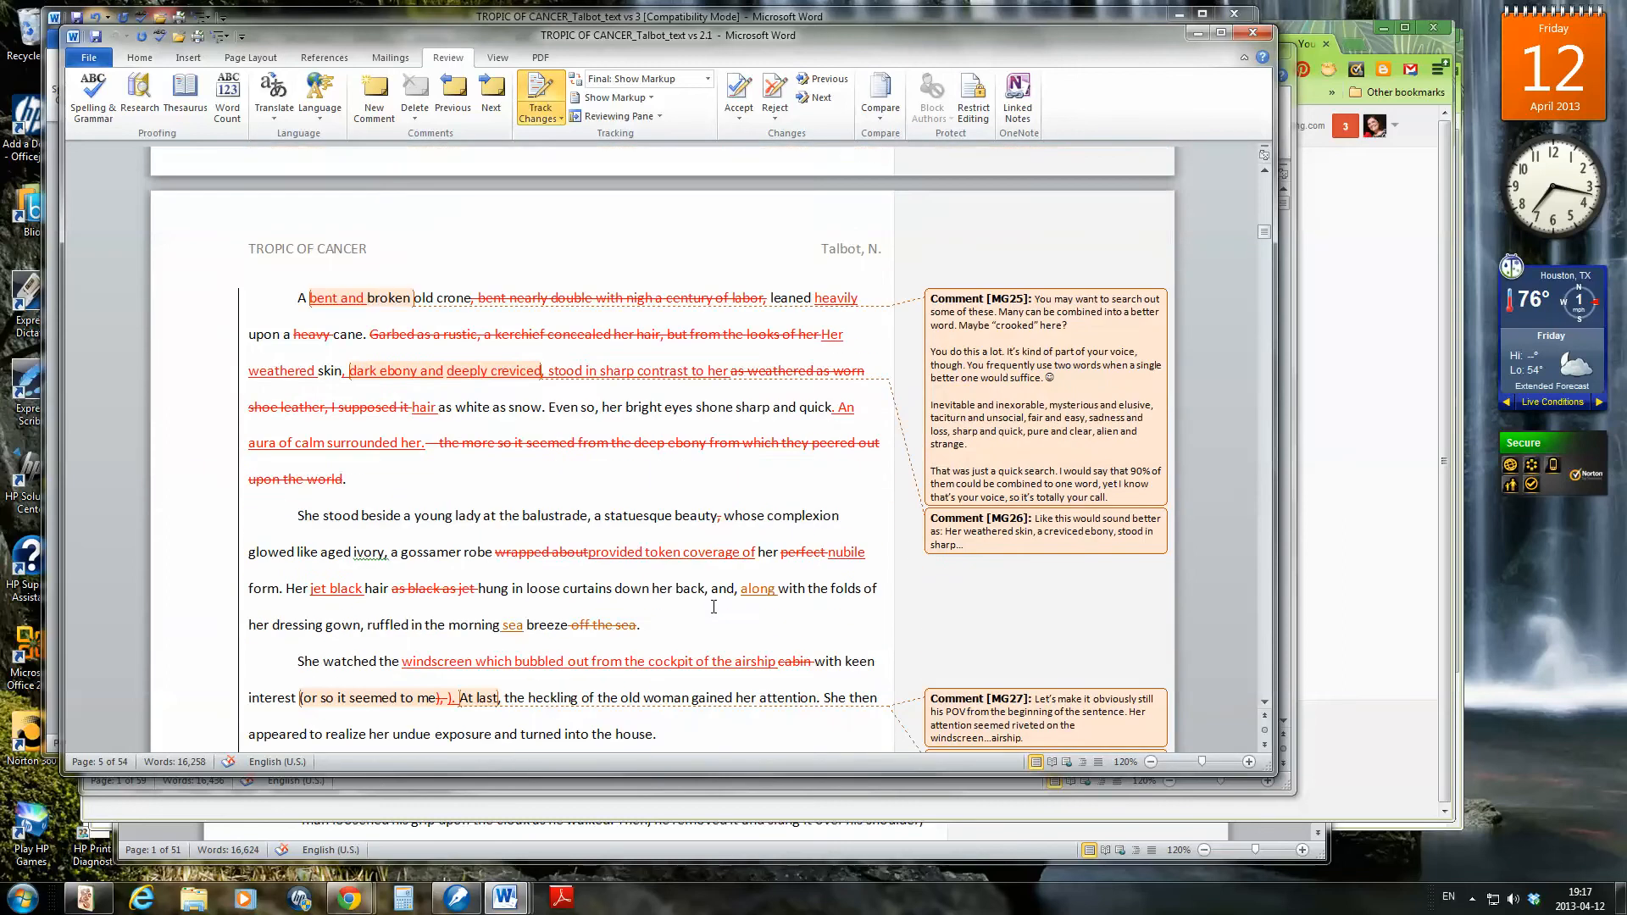
pyautogui.scroll(10, 714, 607)
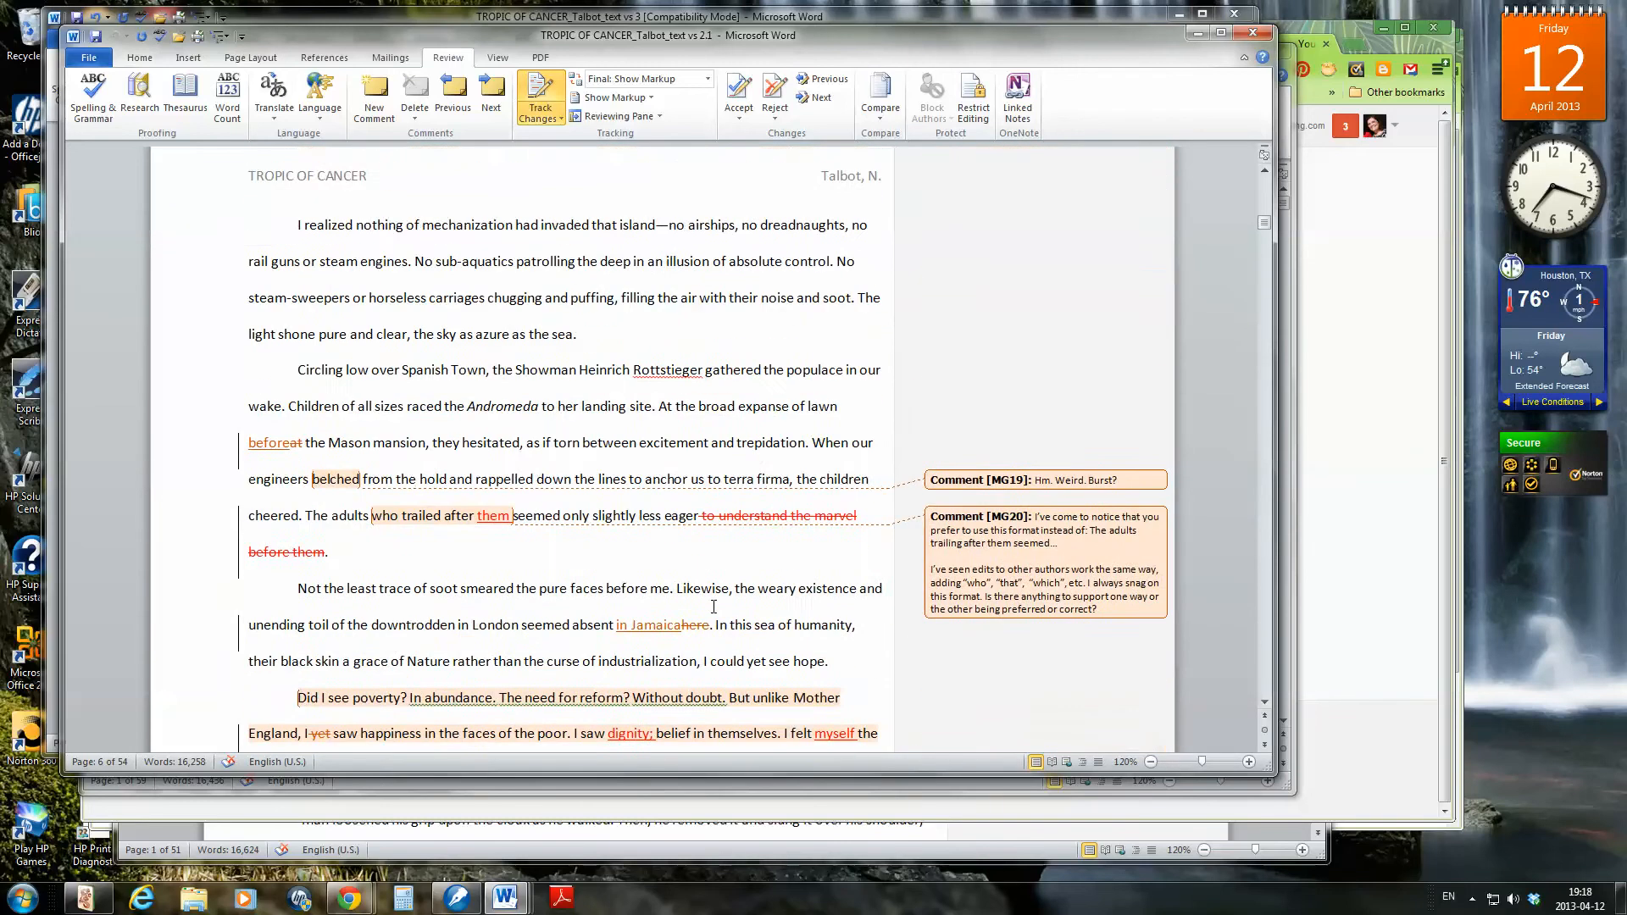
pyautogui.scroll(-10, 713, 610)
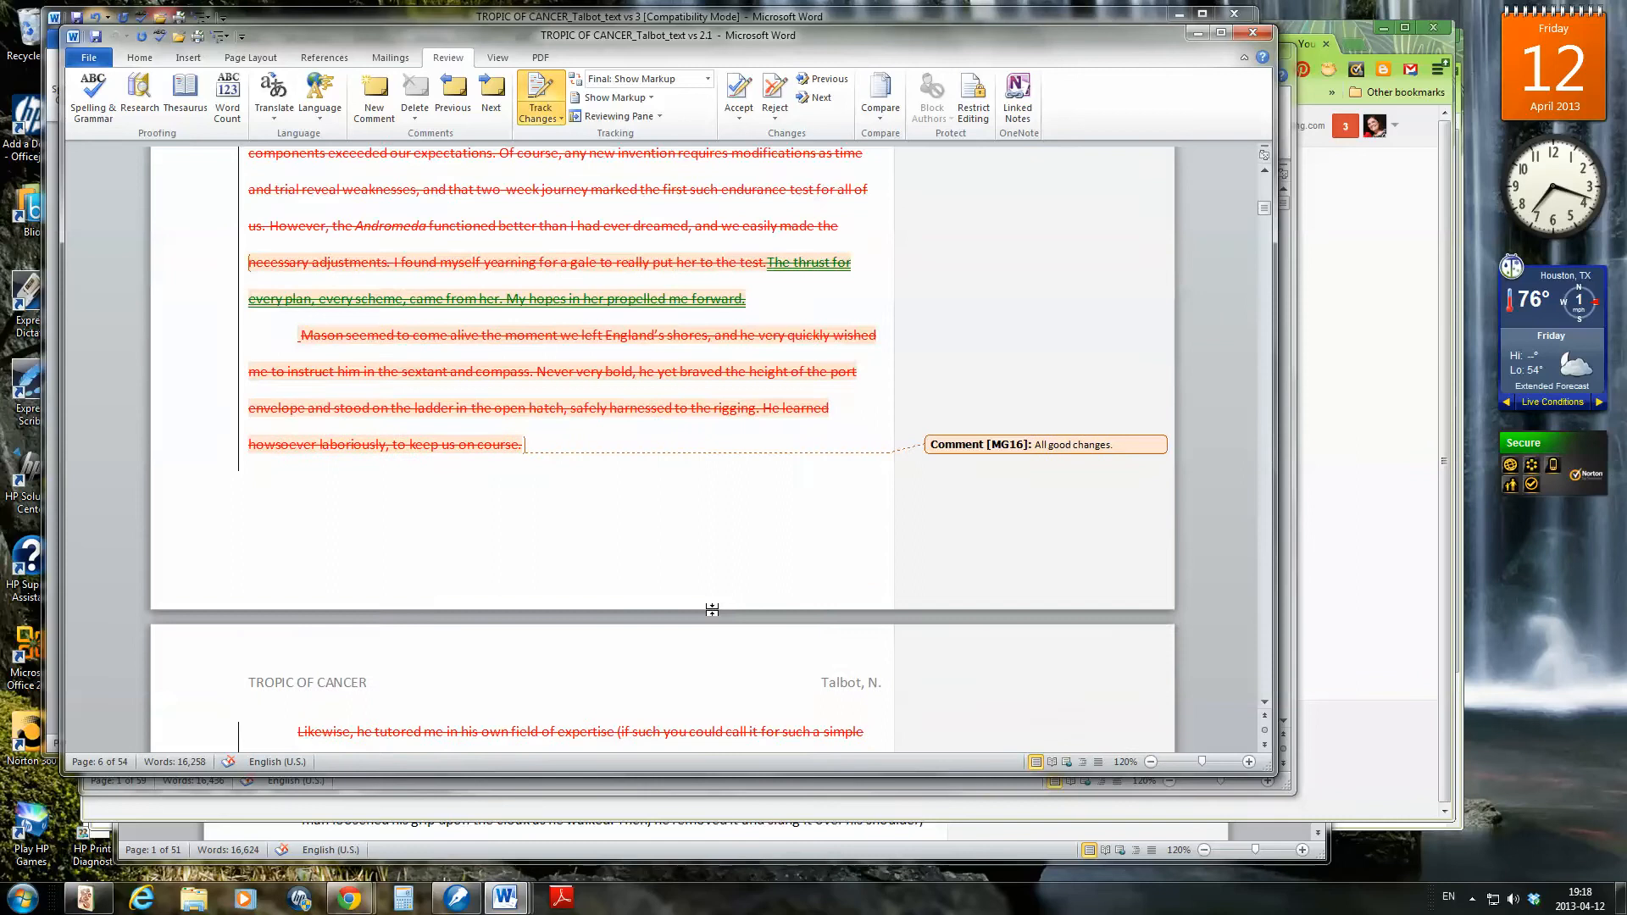
pyautogui.scroll(2, 713, 612)
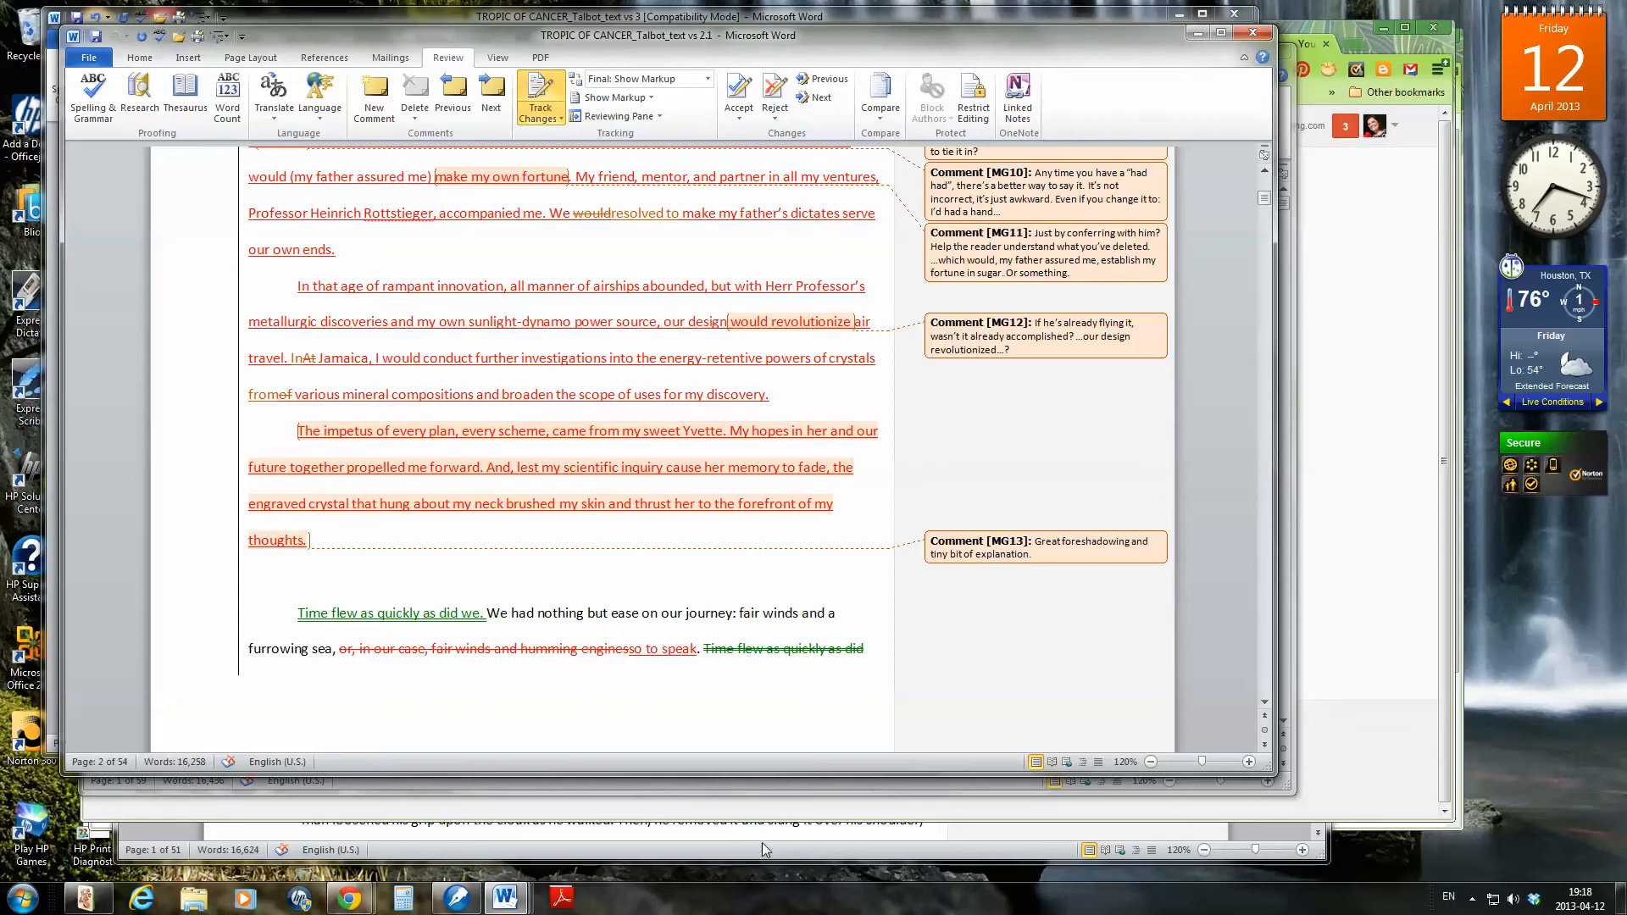
# - Bring up the vs 3 document and examine the tracked edits and answered comments on page 4
pyautogui.click(644, 17)
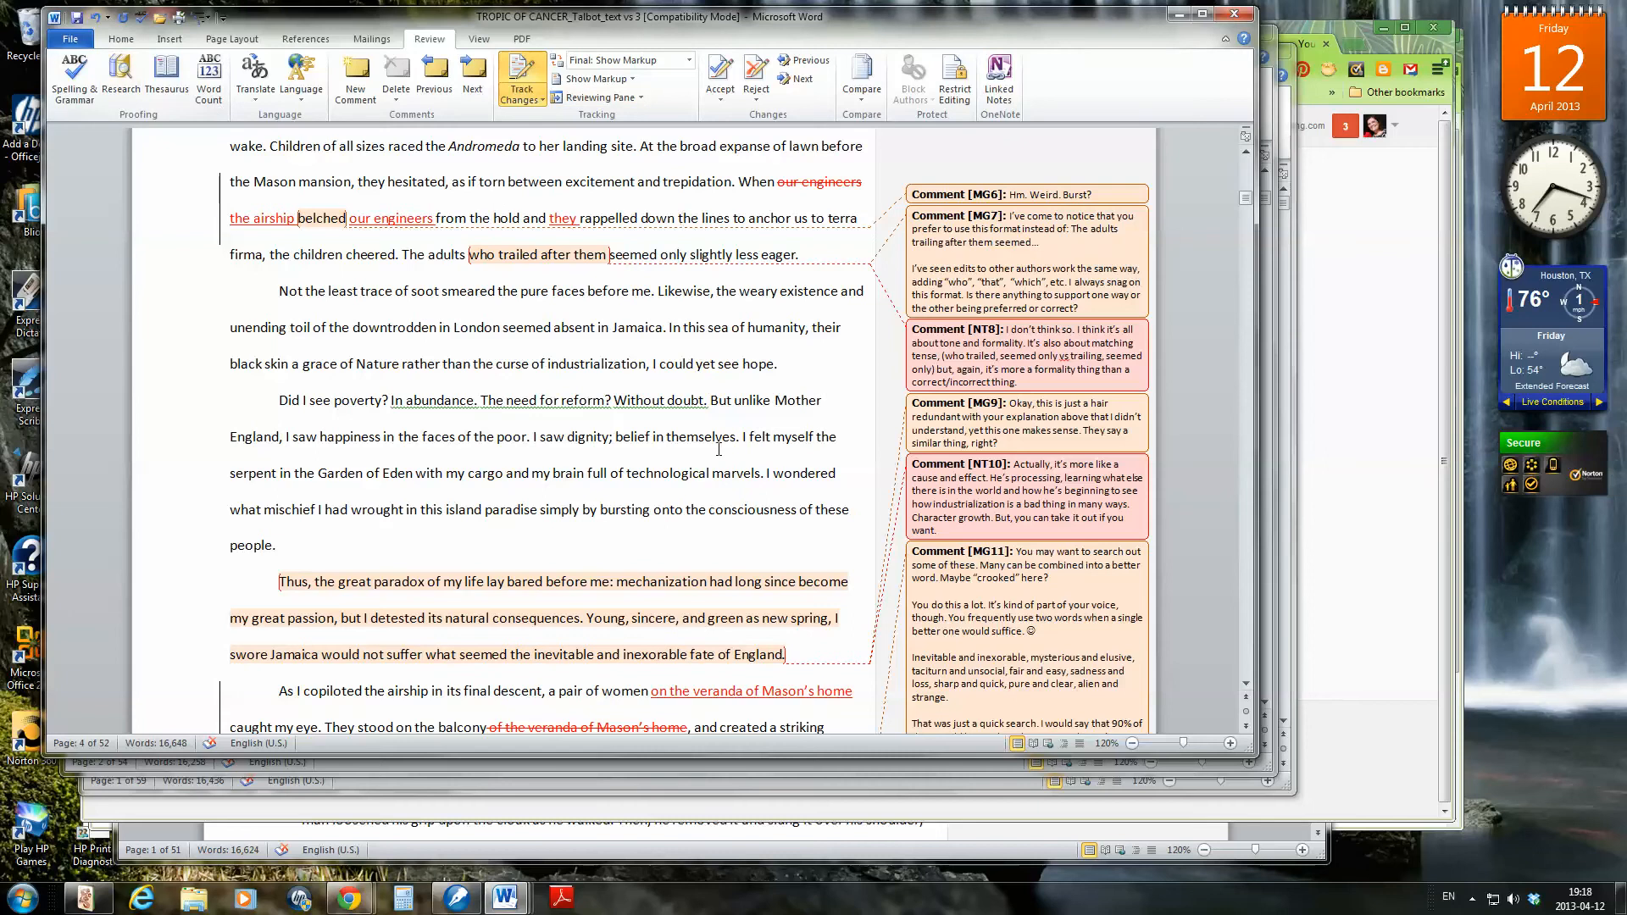
pyautogui.scroll(2, 739, 419)
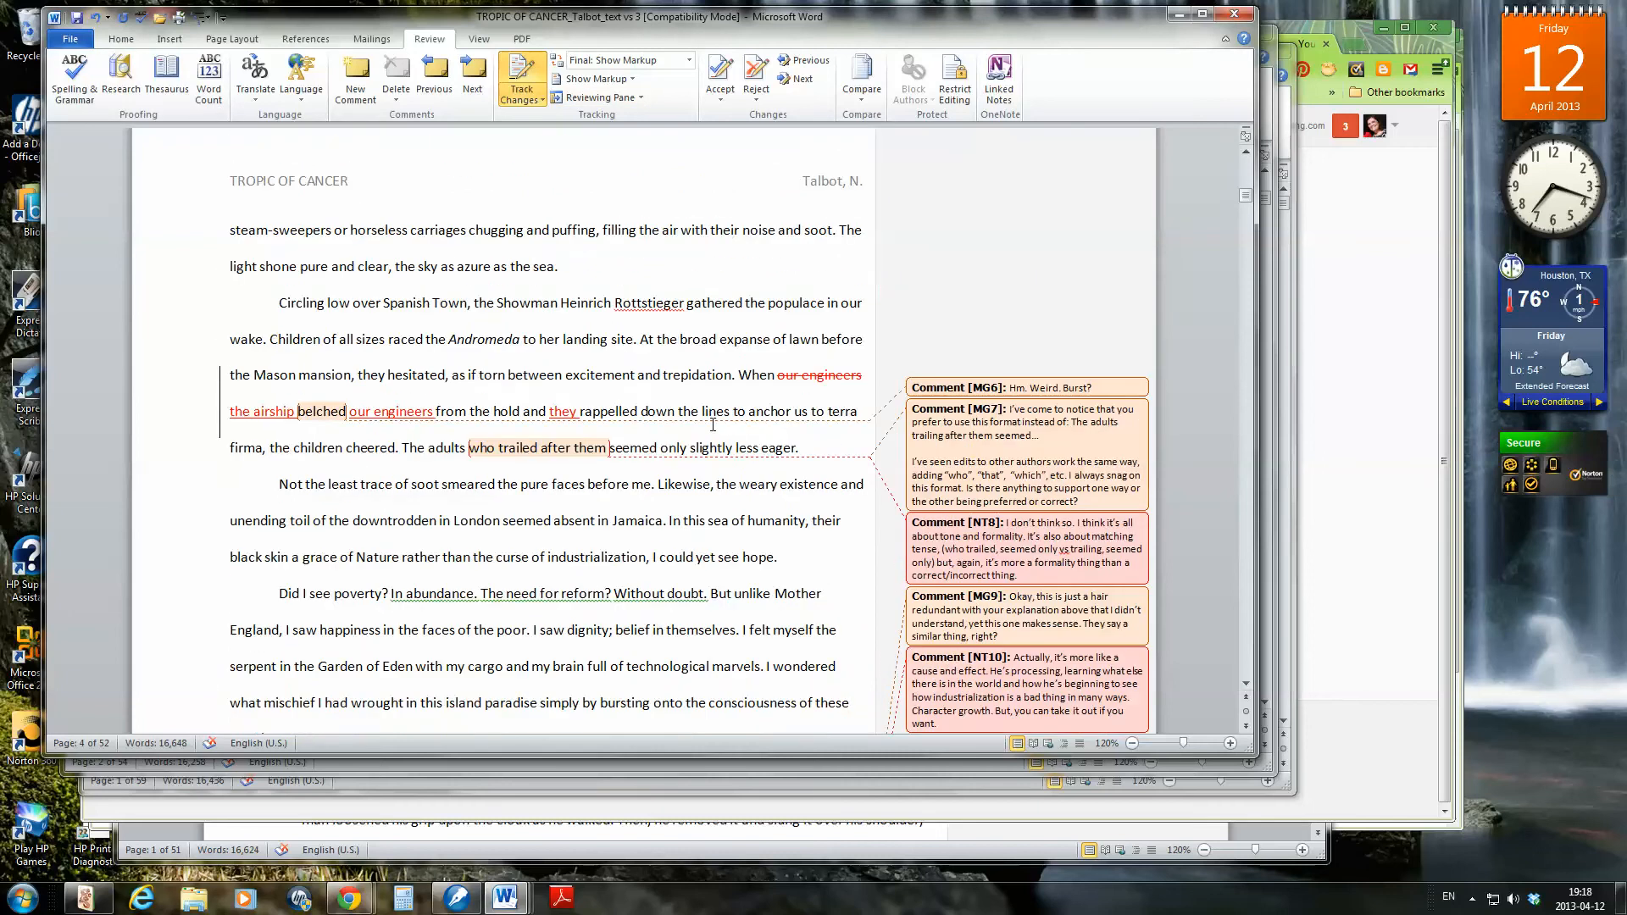
pyautogui.scroll(2, 684, 183)
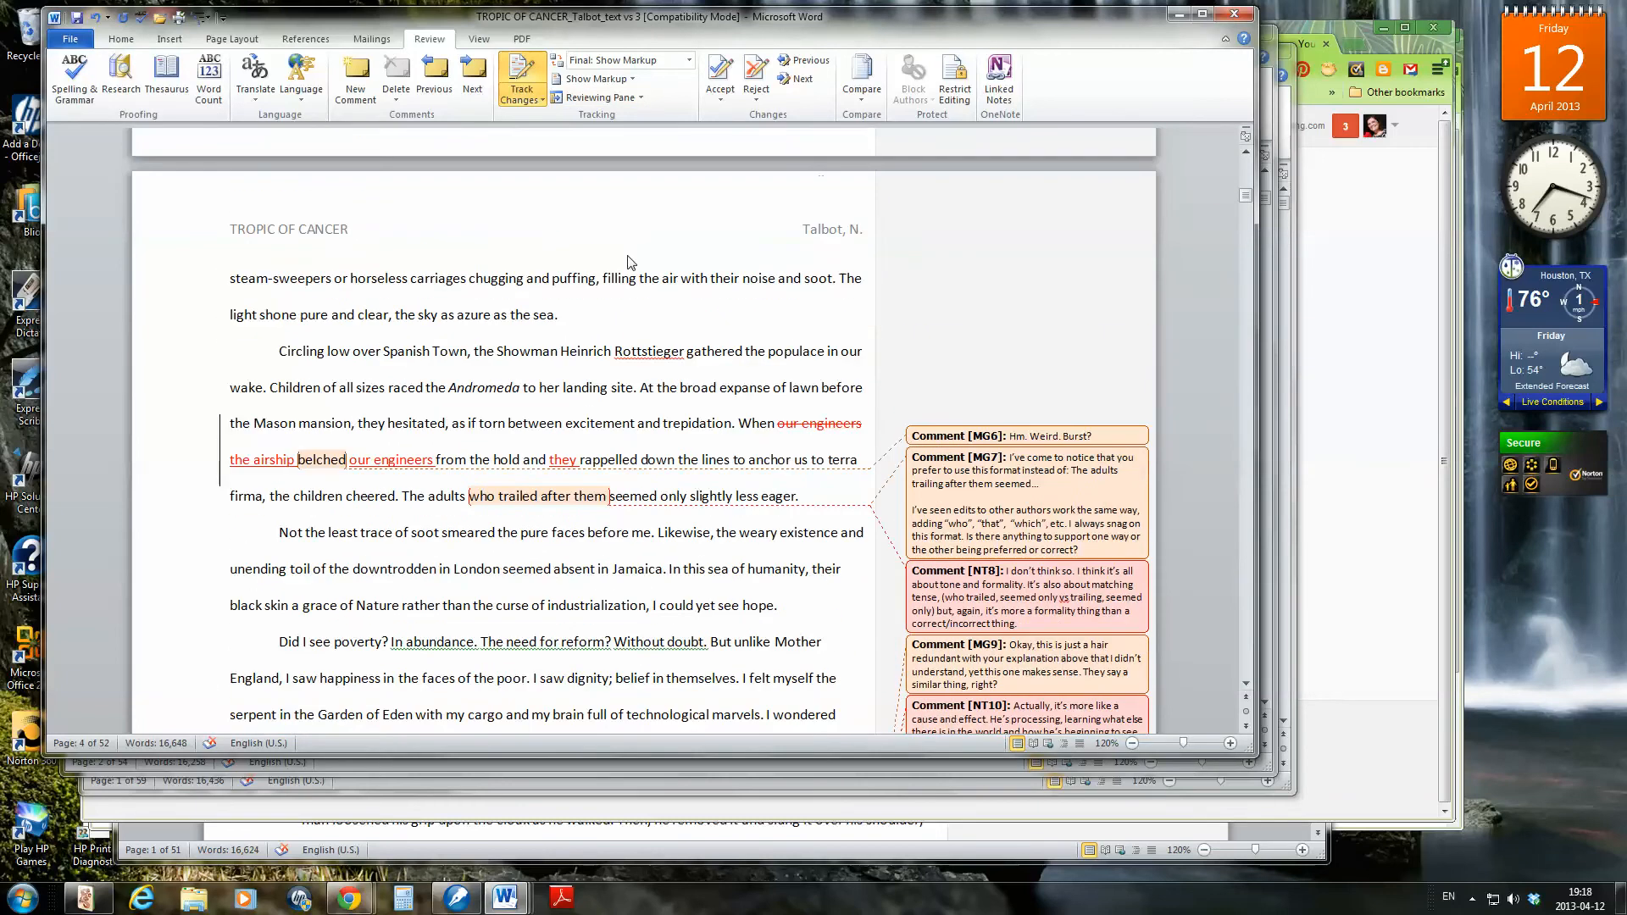
pyautogui.scroll(-1, 555, 452)
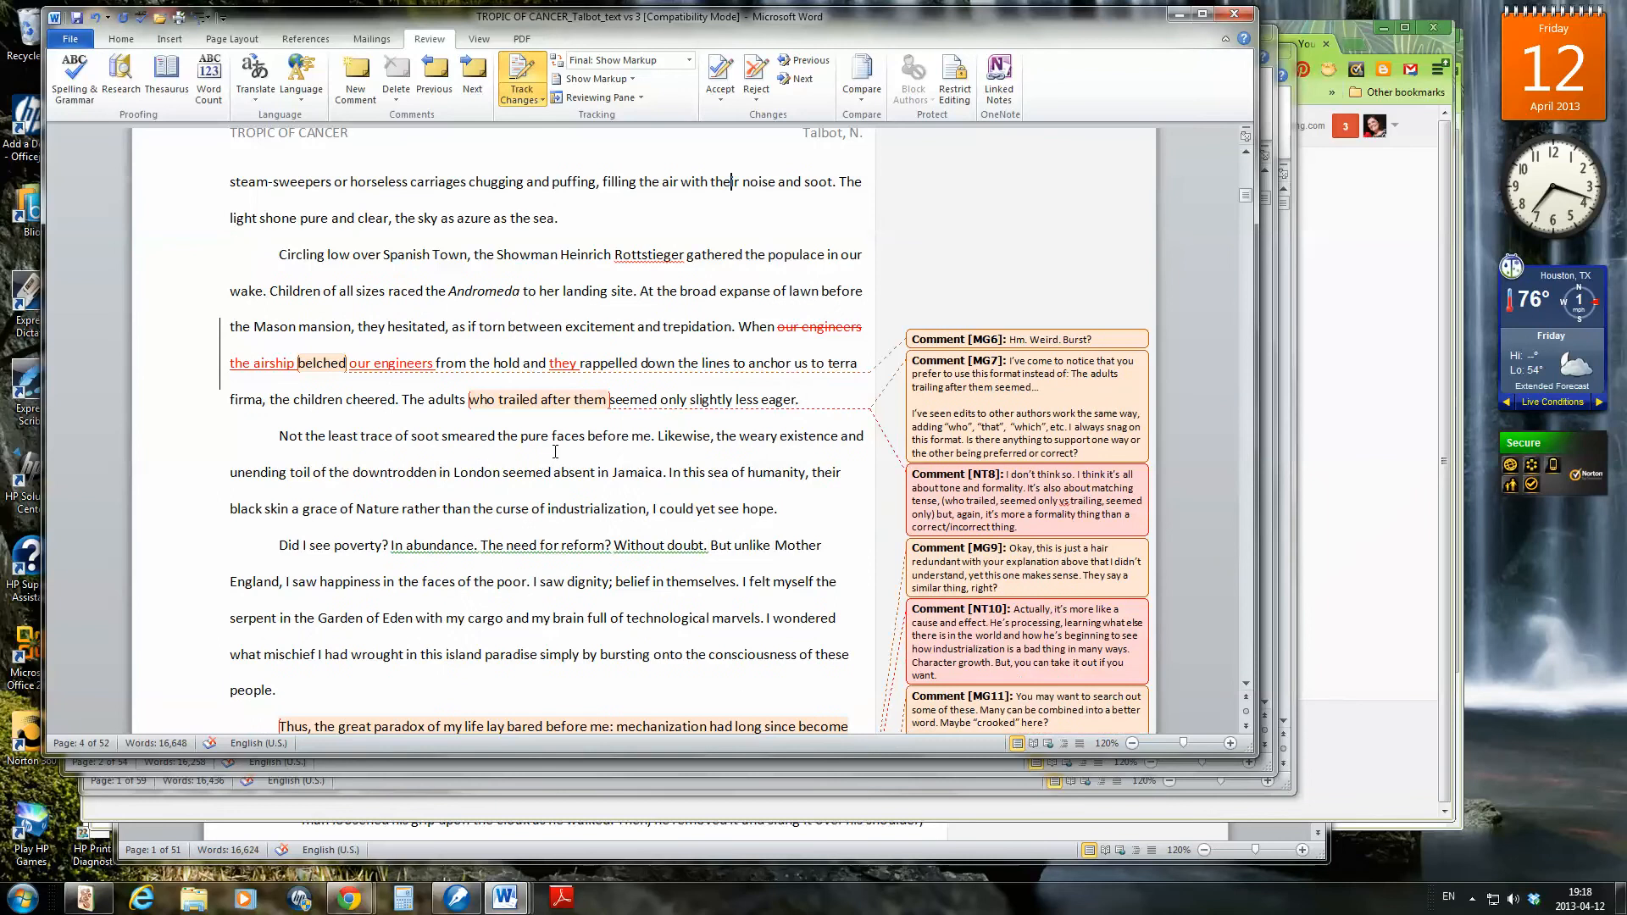
pyautogui.scroll(-3, 531, 462)
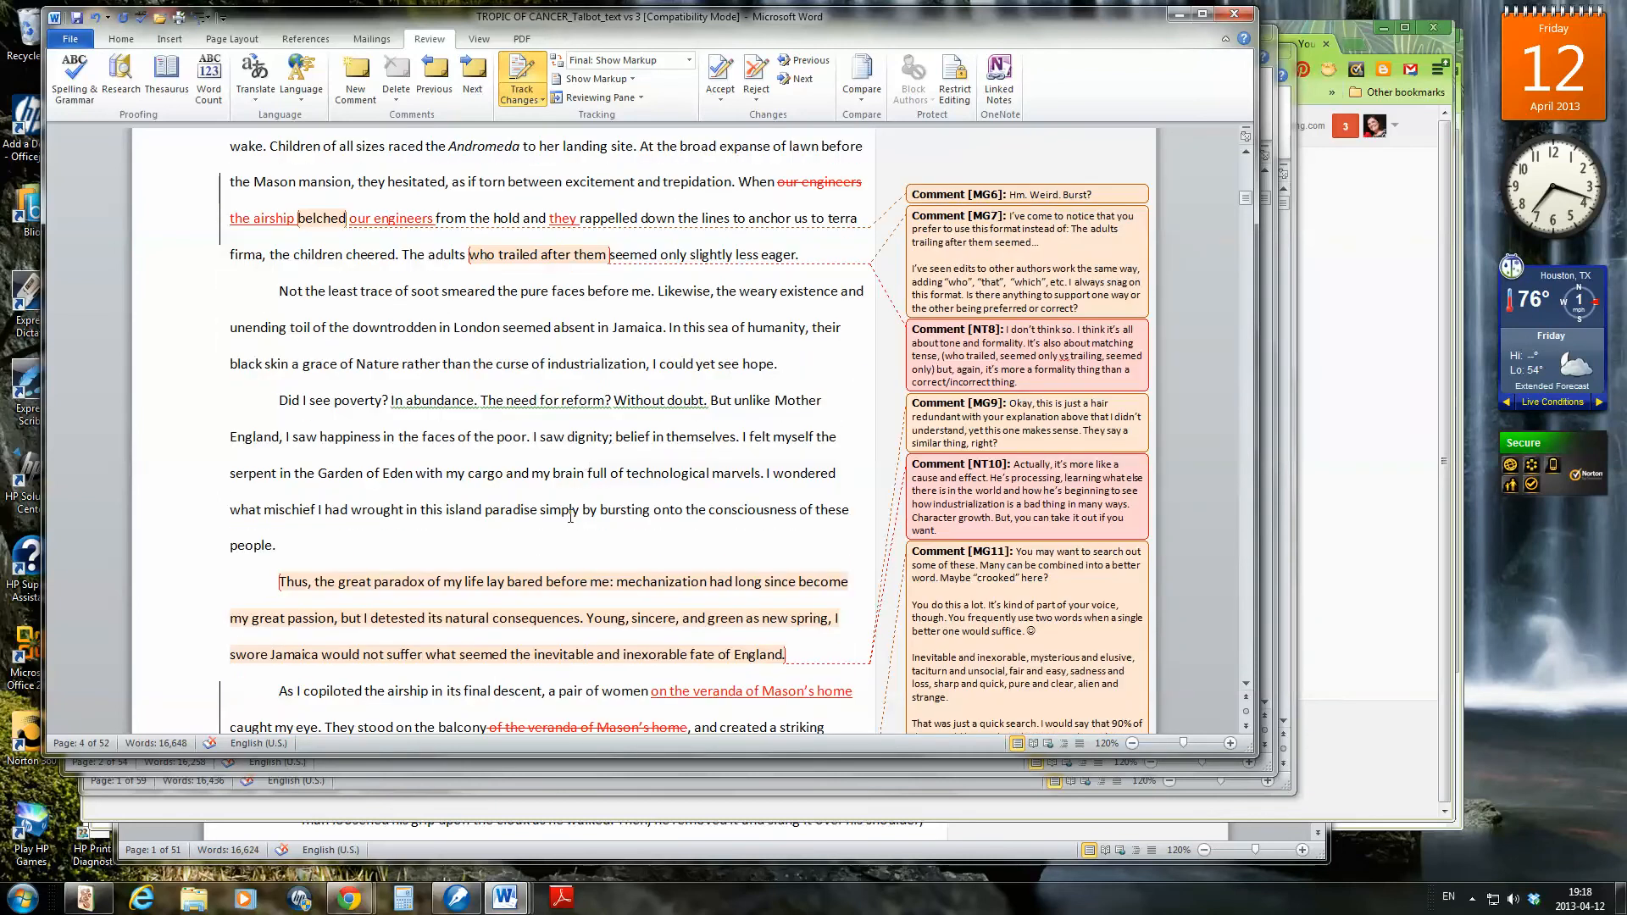
# - Compare the reviewer comments on page 5 of vs 2.1 with the same passage in vs 3, ending on comment NT8
pyautogui.hotkey('alt', 'Tab')
pyautogui.scroll(4, 687, 602)
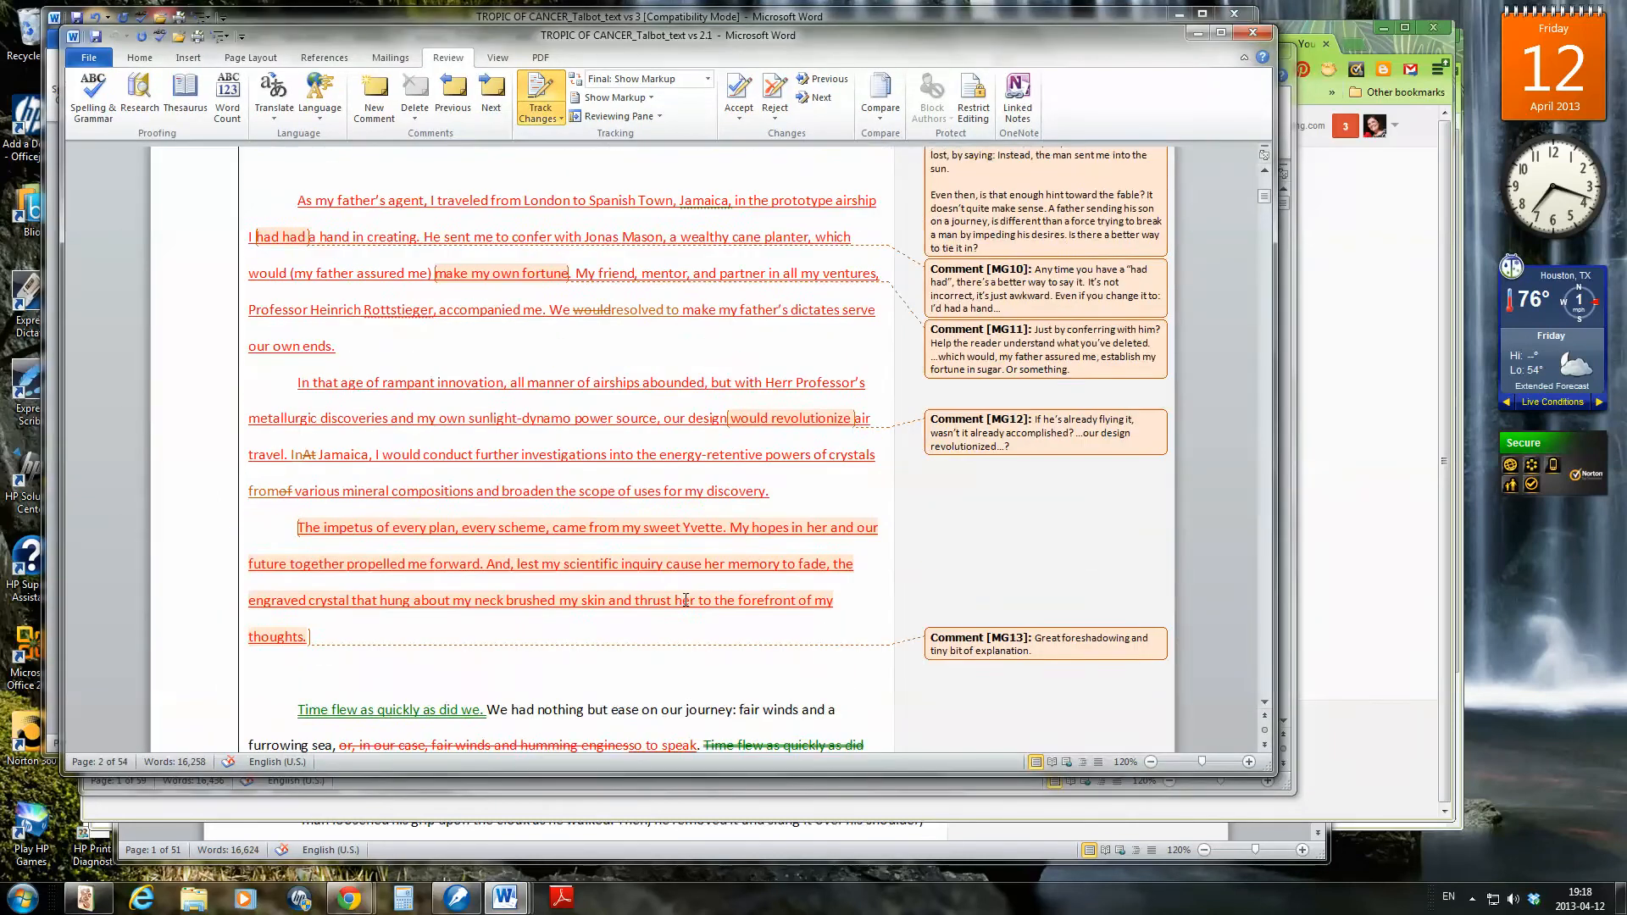
pyautogui.scroll(-20, 691, 593)
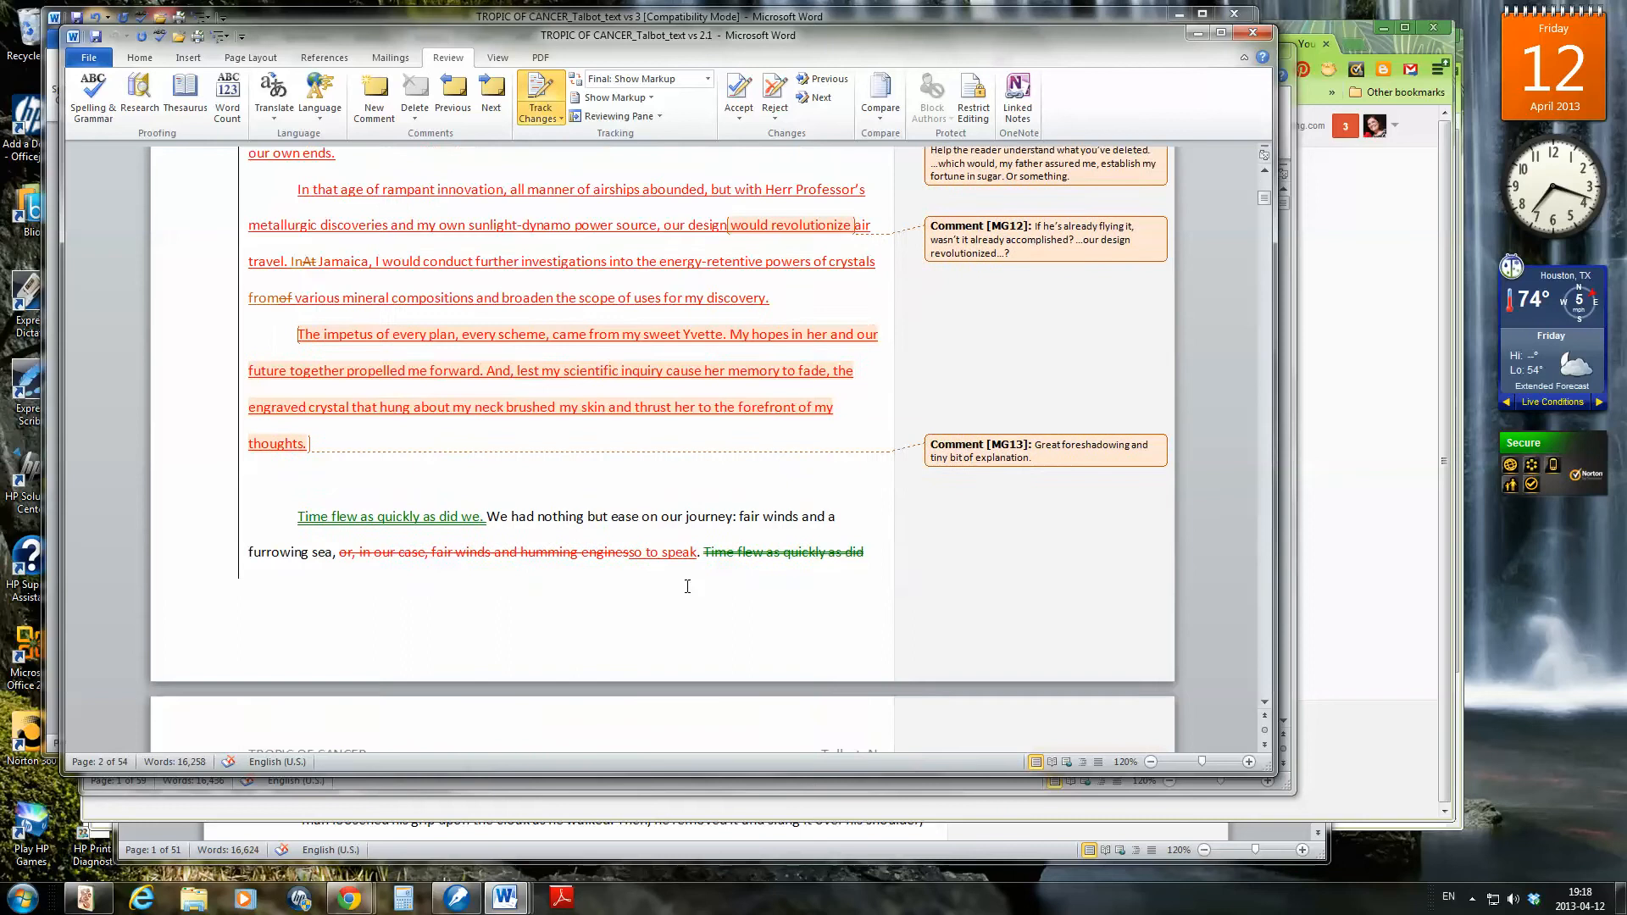
pyautogui.scroll(-15, 697, 588)
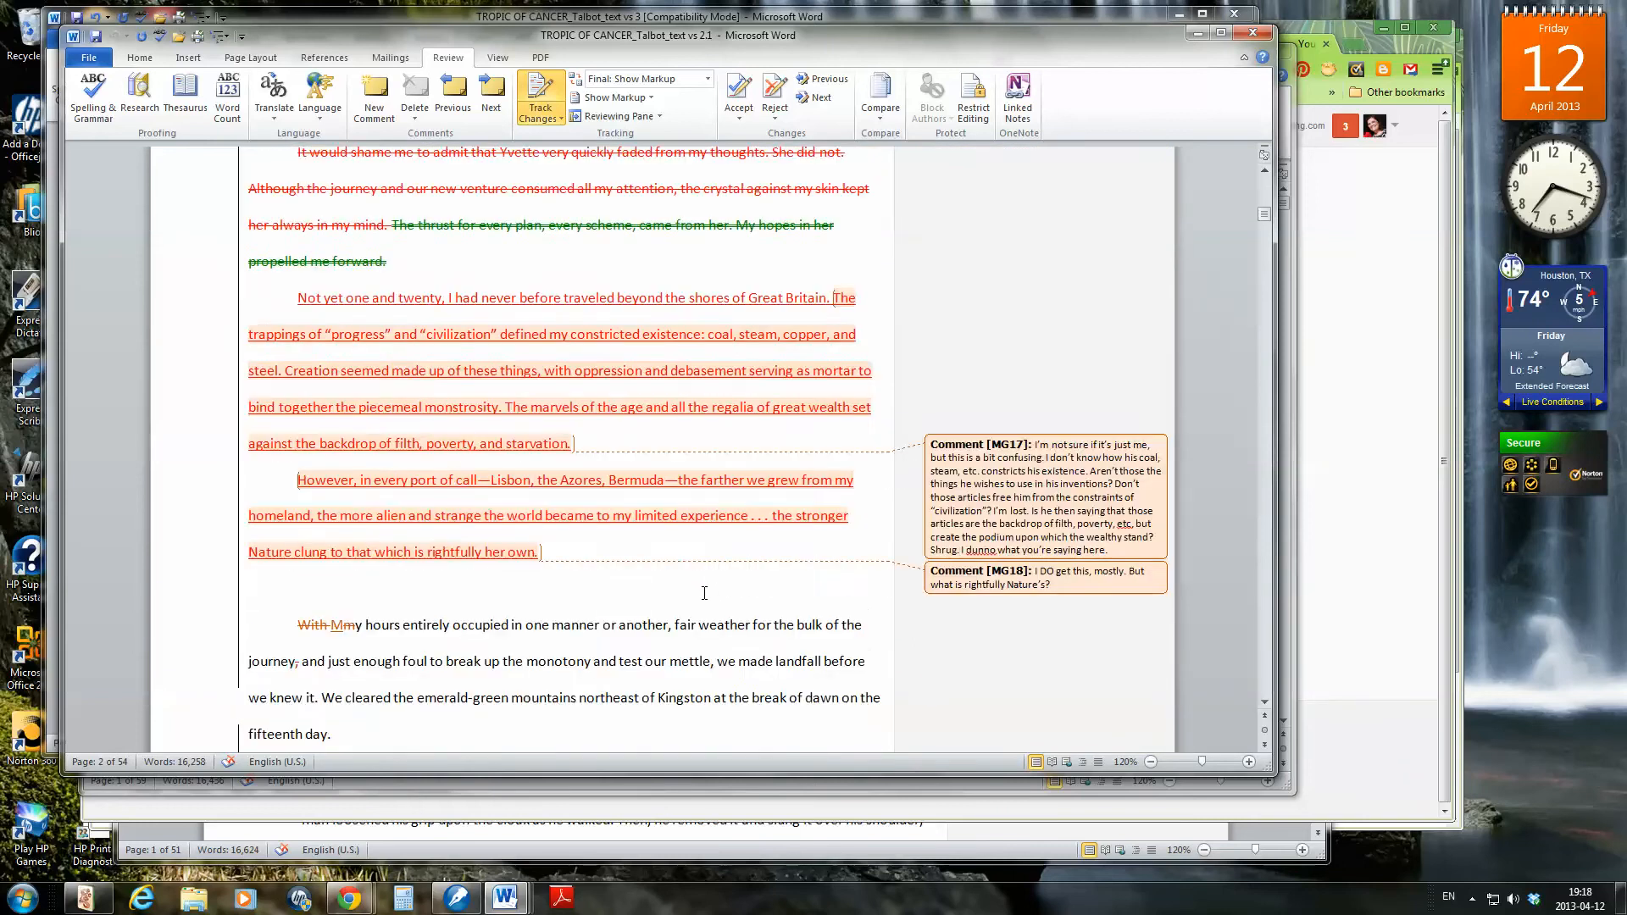
pyautogui.scroll(-9, 709, 596)
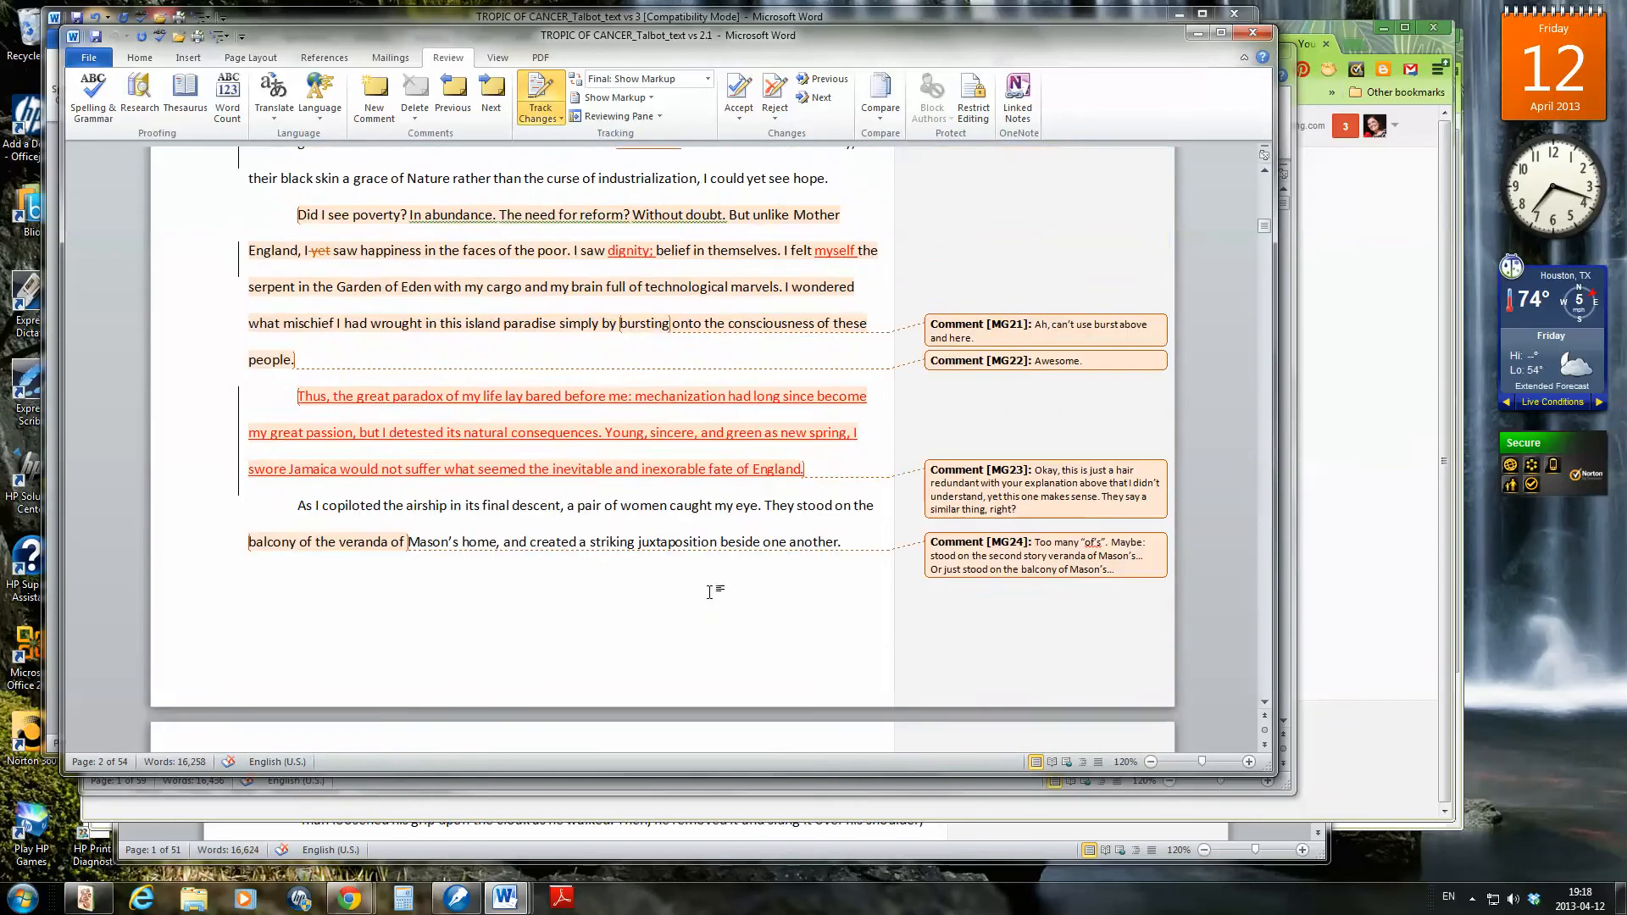
pyautogui.scroll(1, 721, 511)
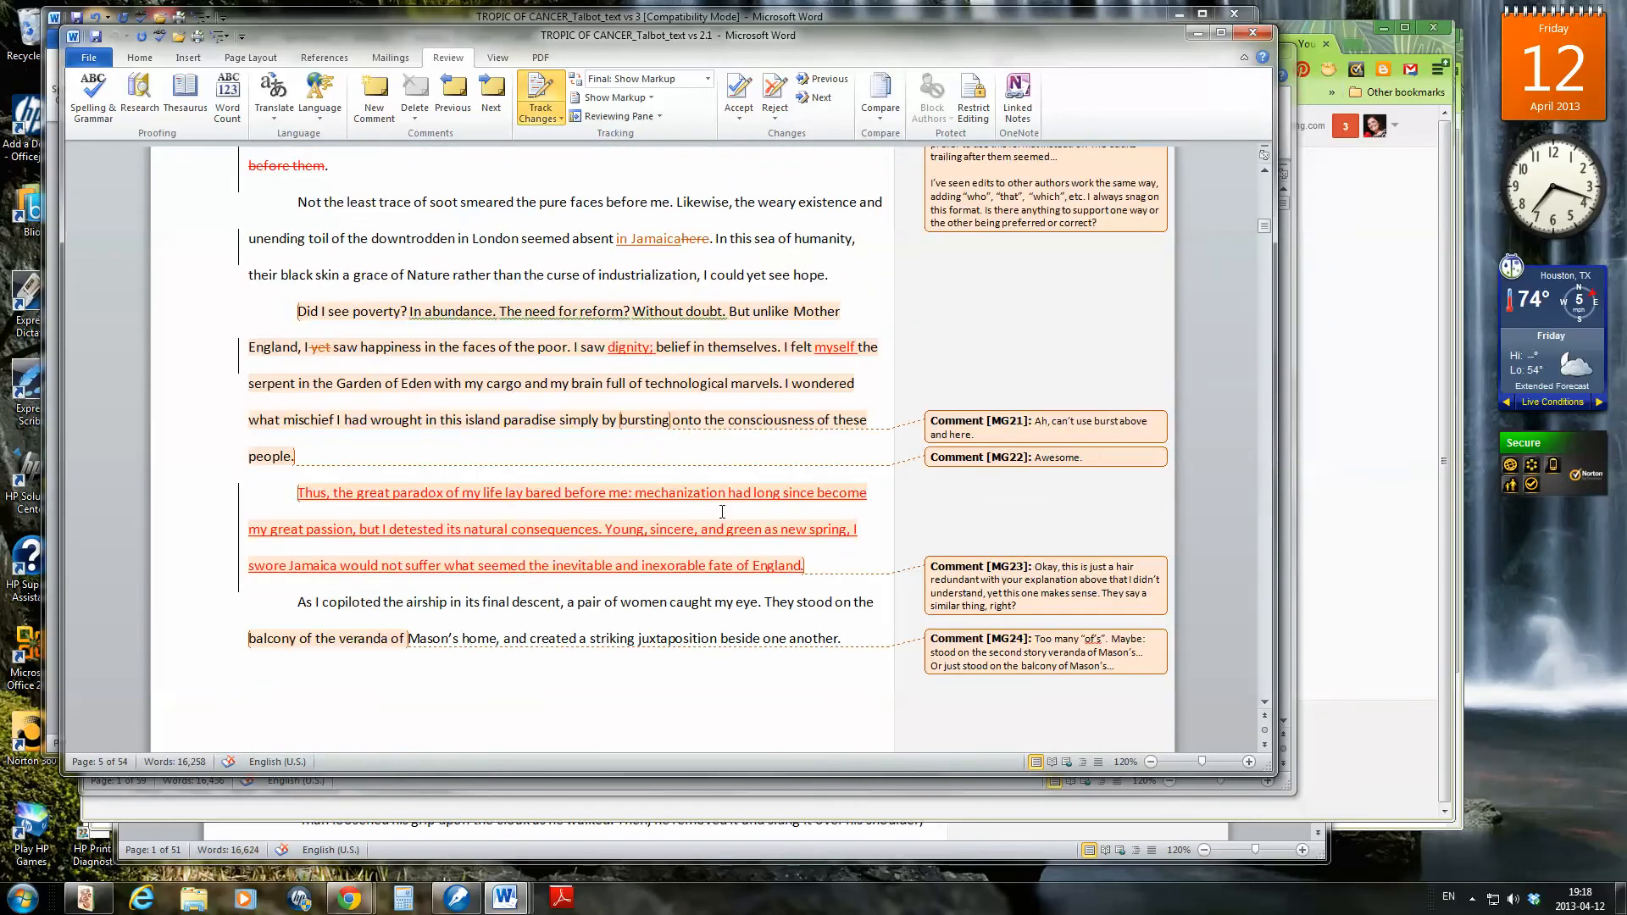
pyautogui.hotkey('alt', 'Tab')
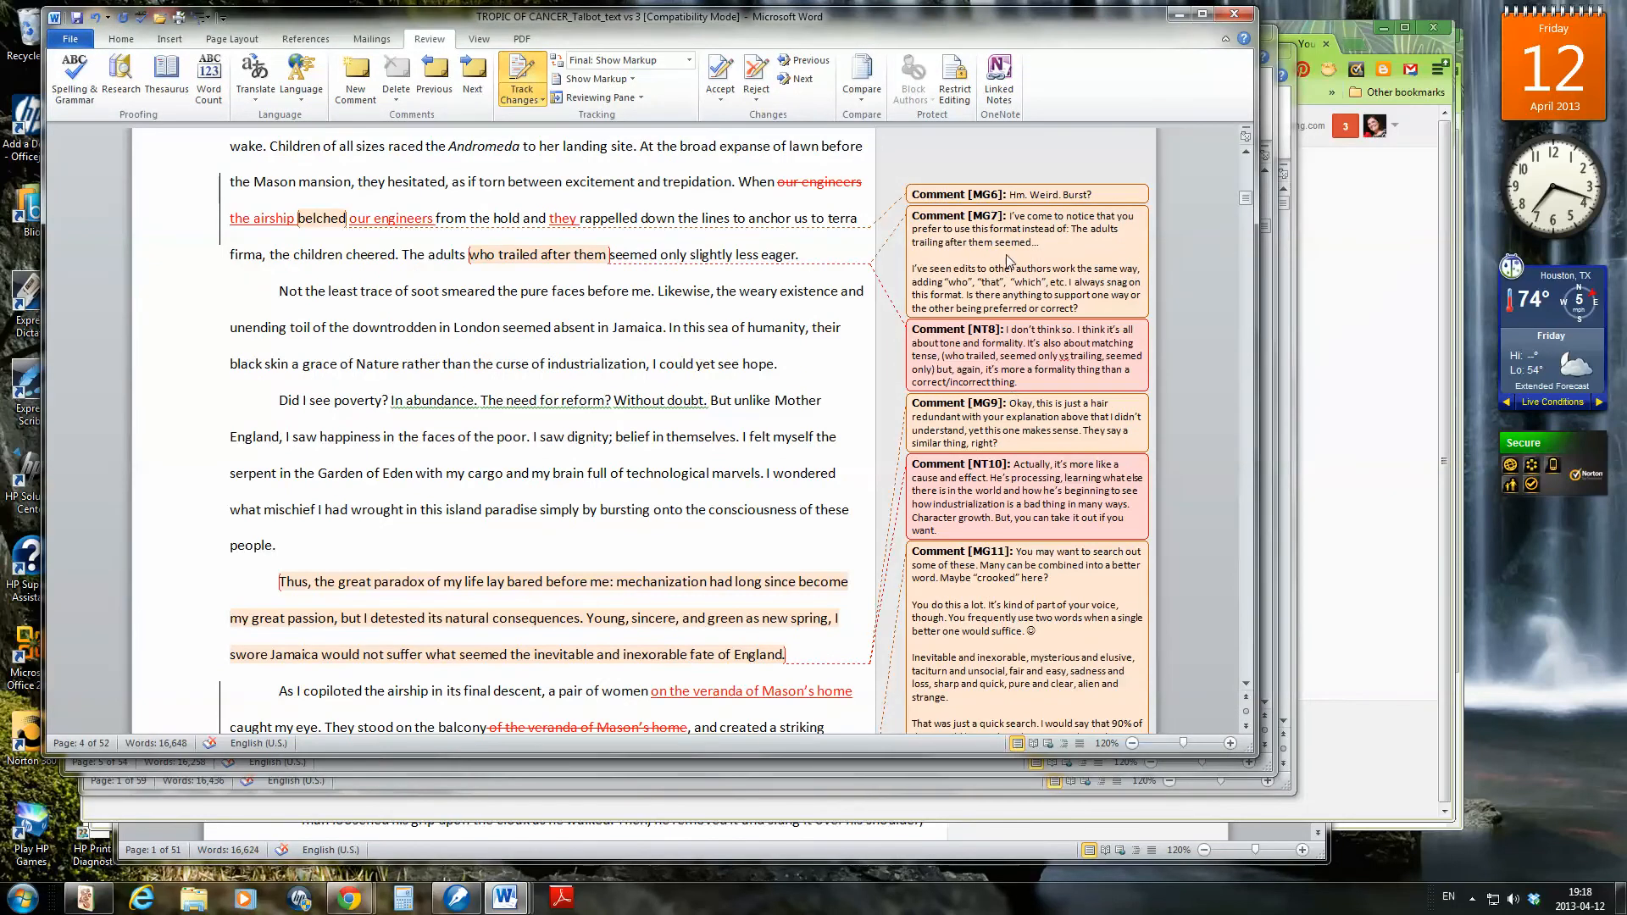
pyautogui.hotkey('alt', 'Tab')
pyautogui.scroll(1, 1014, 402)
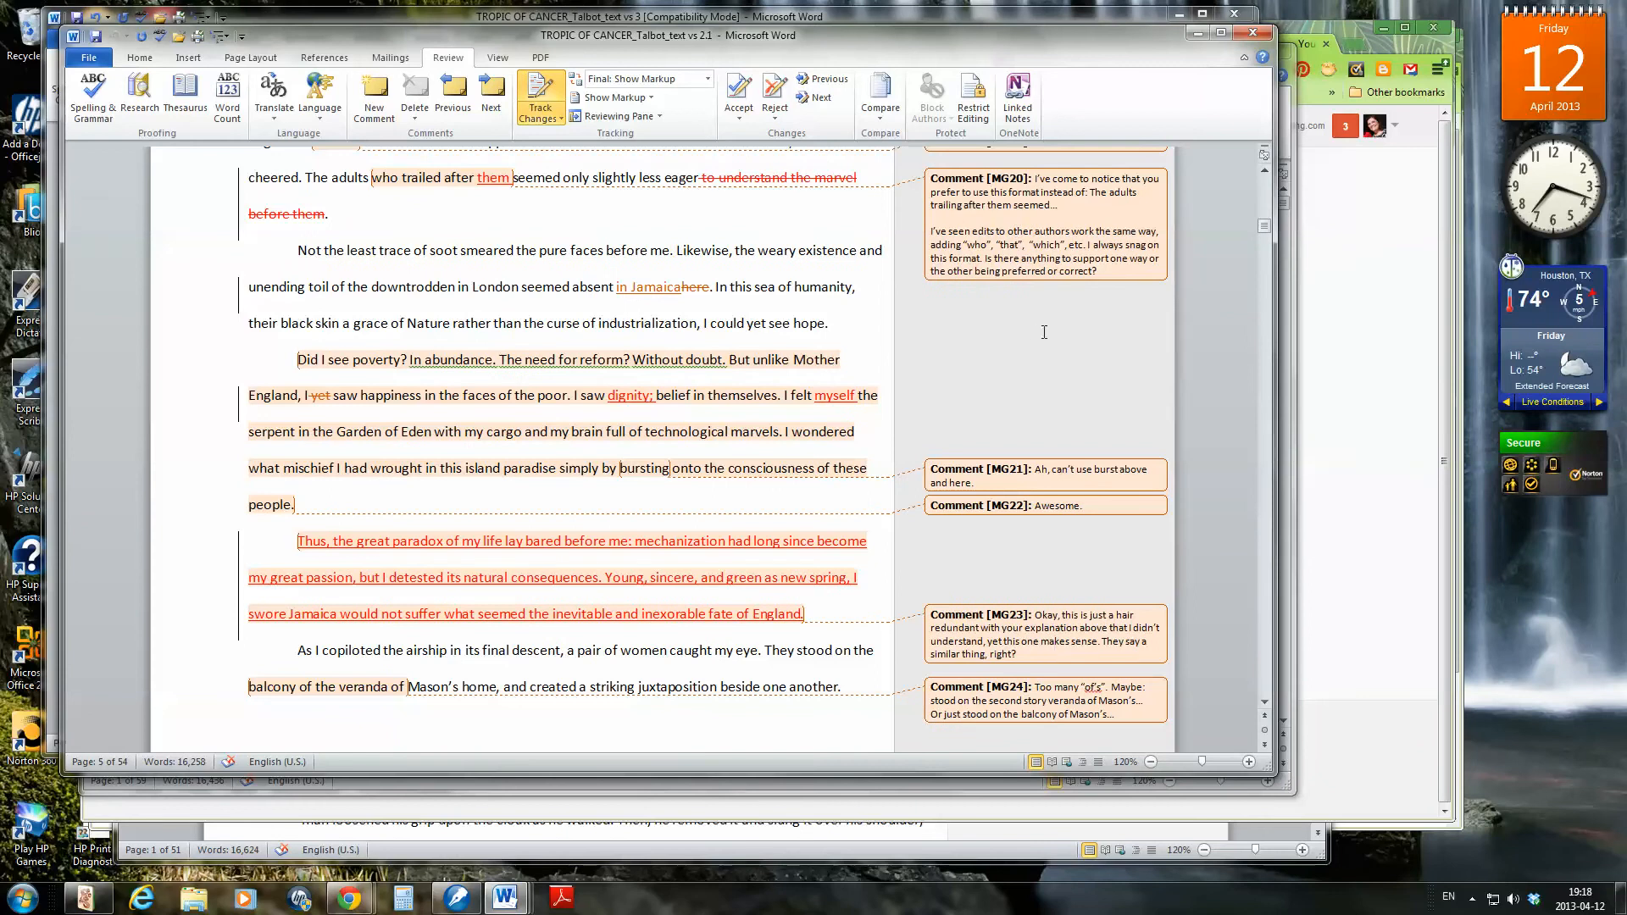
pyautogui.hotkey('alt', 'Tab')
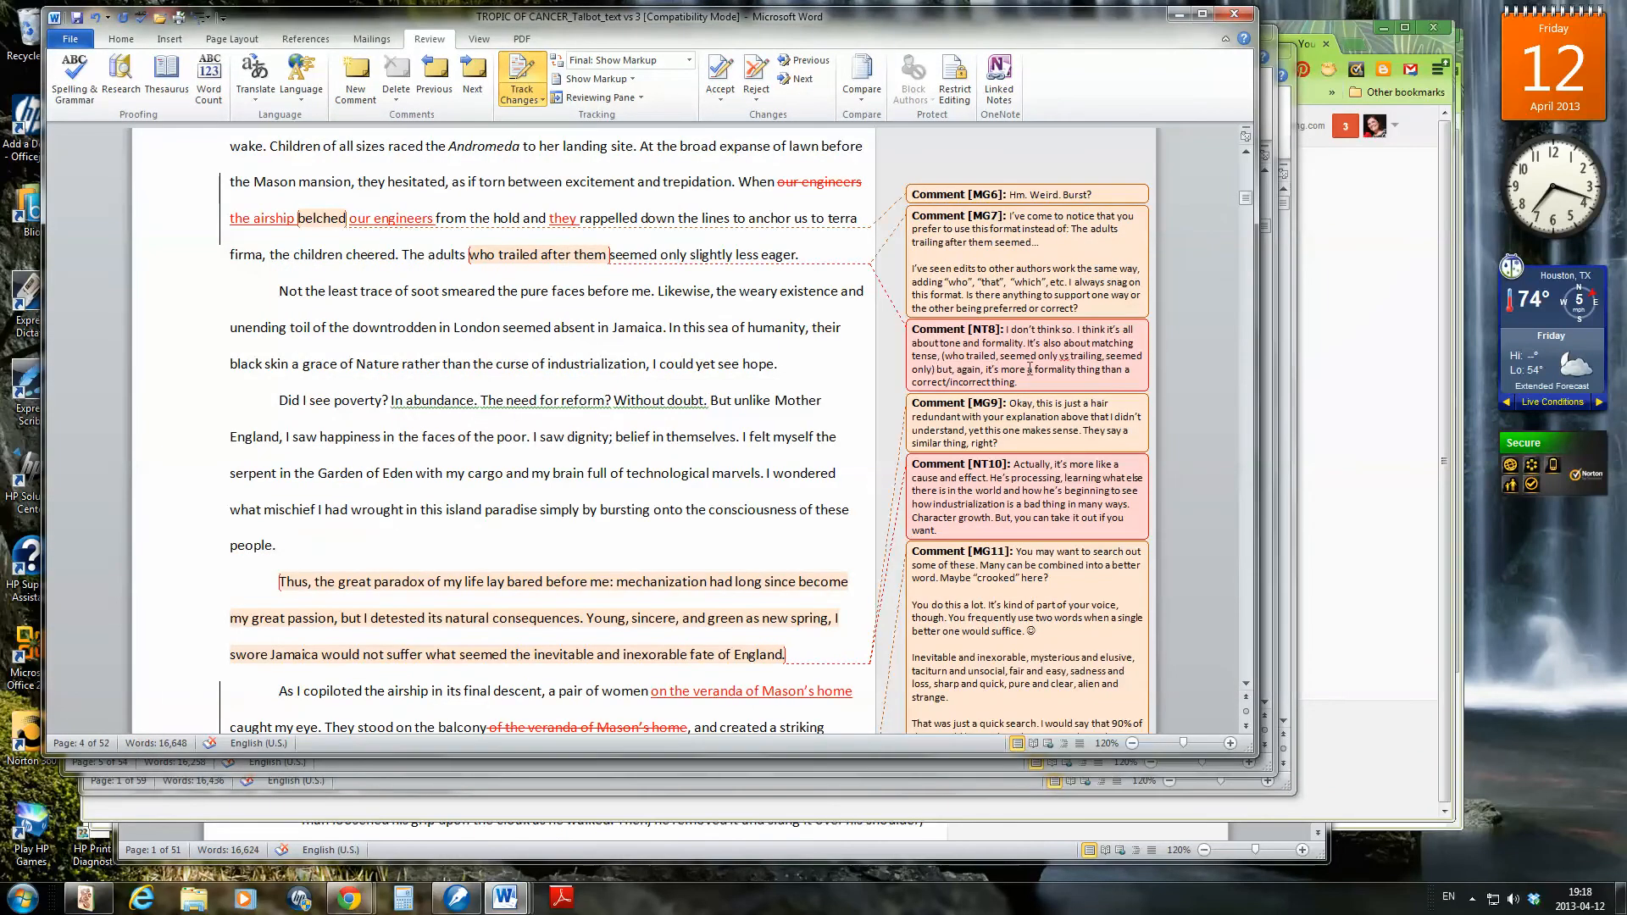
pyautogui.click(1029, 369)
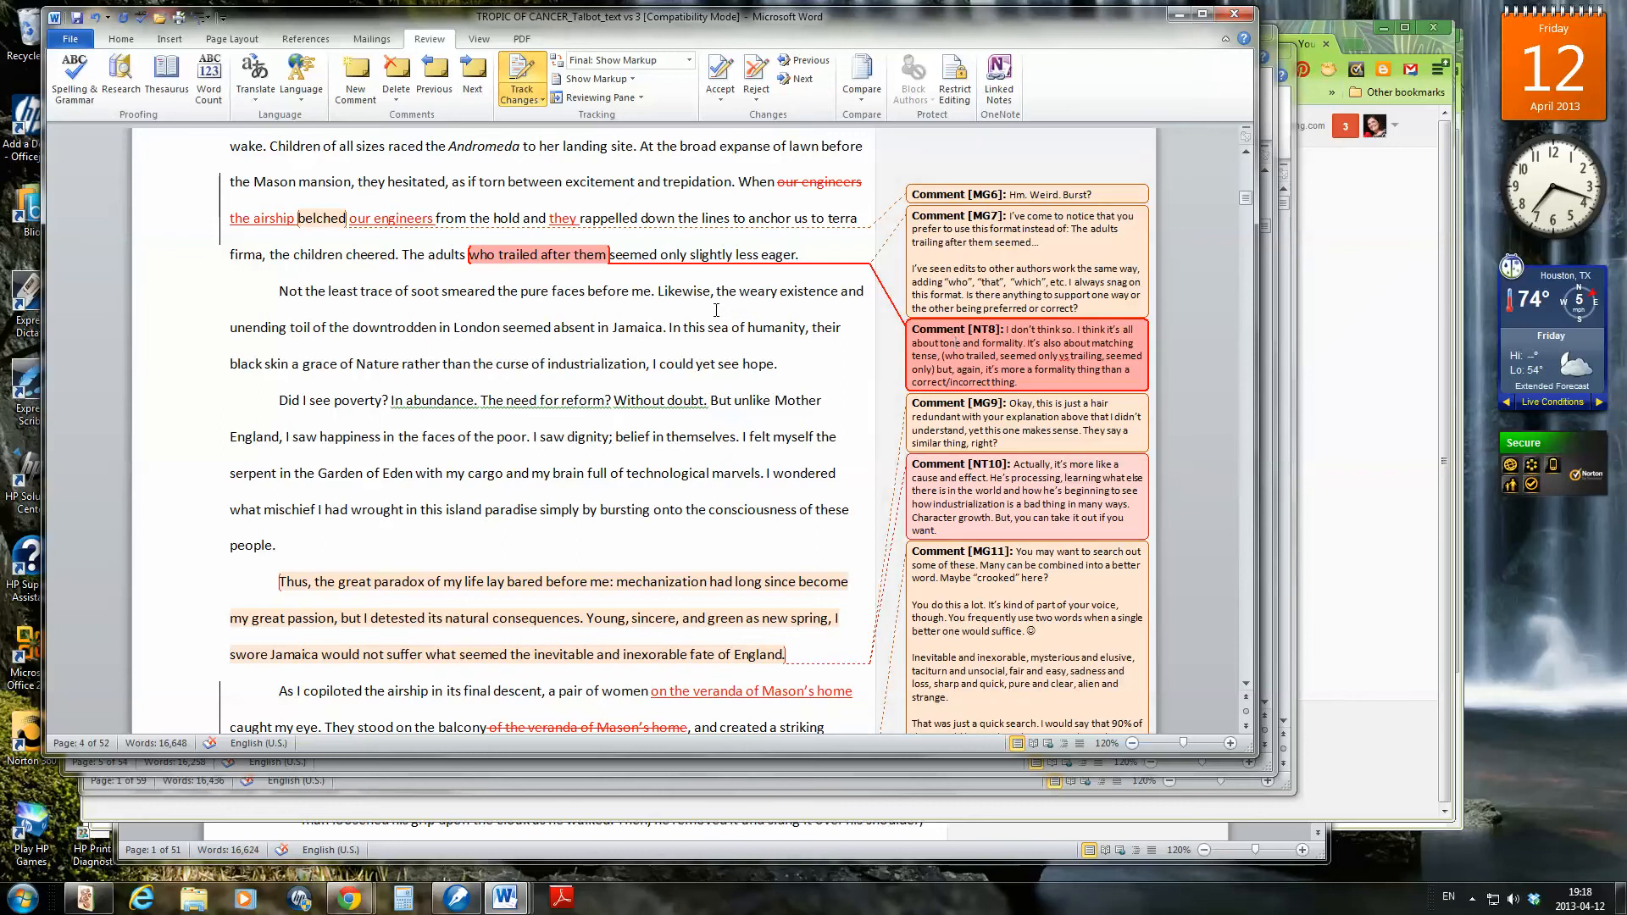
# - Attach a new comment reading "asdfsfdsa" to the words "faces before me. Likewise," in the vs 3 document
pyautogui.moveTo(543, 295); pyautogui.dragTo(720, 292)
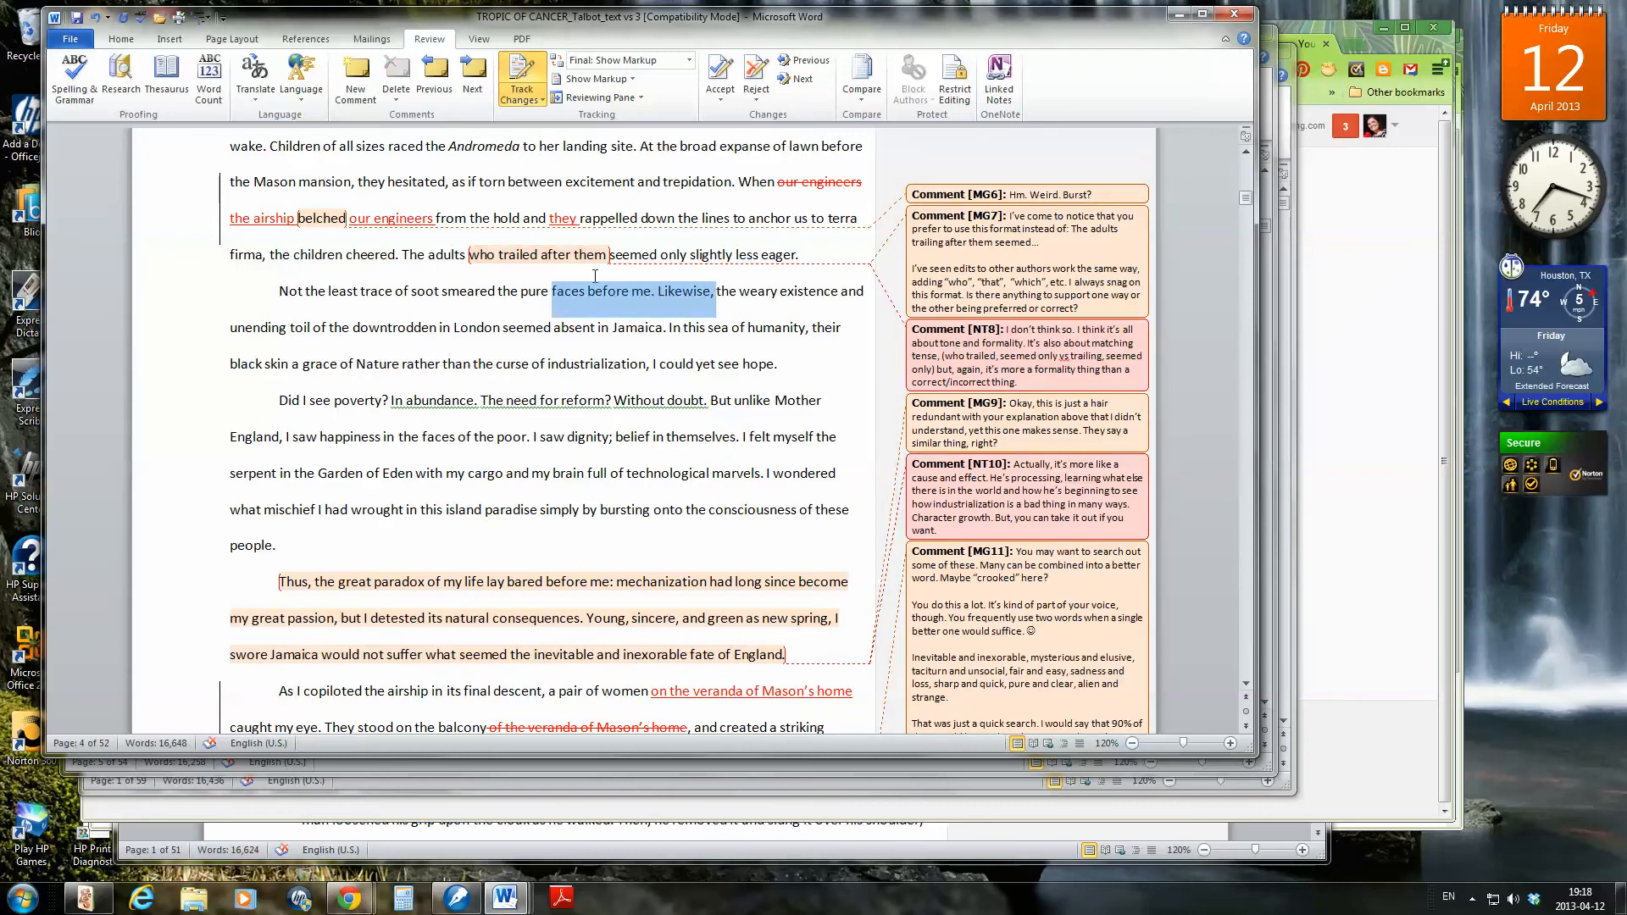
pyautogui.click(353, 78)
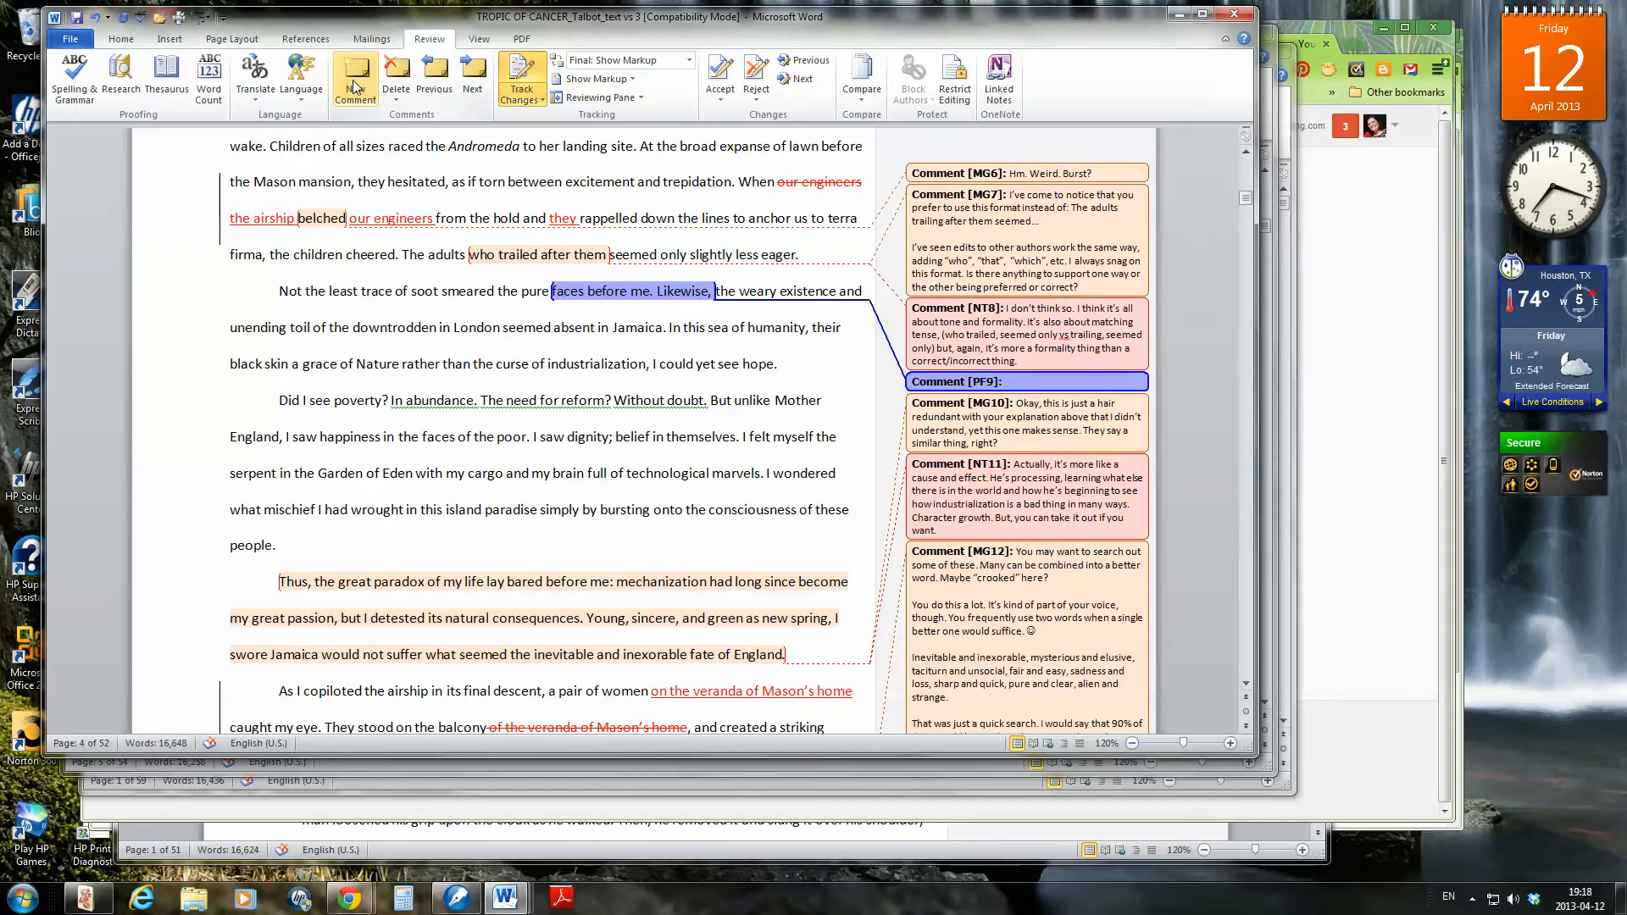
pyautogui.write('asdfsfdsa')
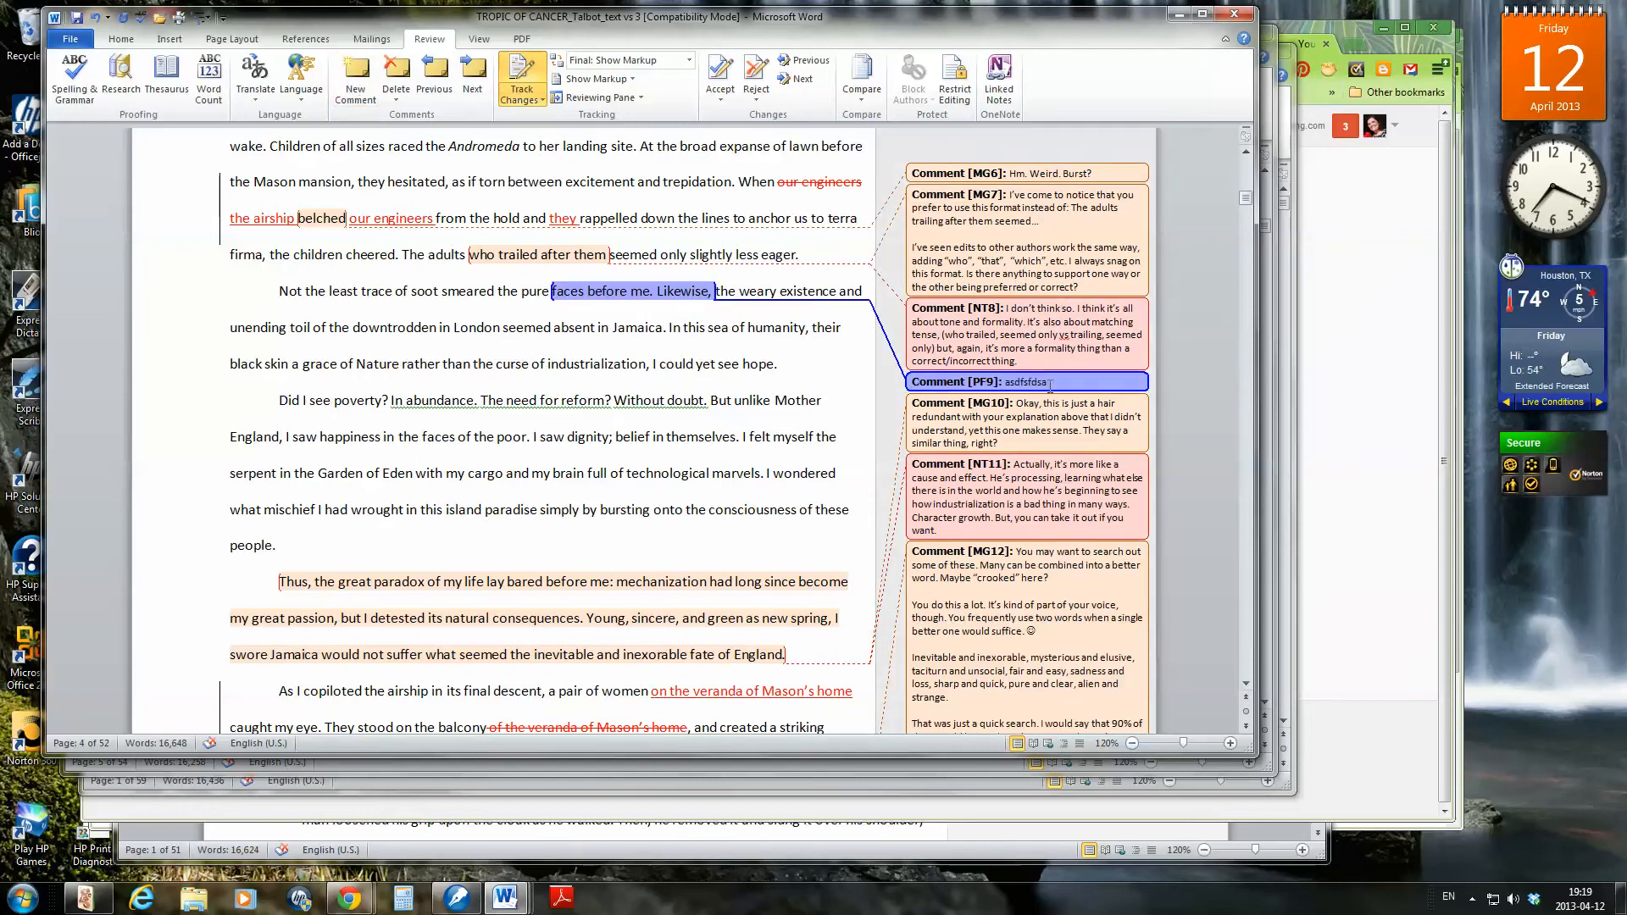
# - Clear the text of the new comment on "faces before me. Likewise," and delete the comment
pyautogui.press('BackSpace')
pyautogui.press('BackSpace')
pyautogui.press('BackSpace')
pyautogui.press('BackSpace')
pyautogui.press('BackSpace')
pyautogui.press('BackSpace')
pyautogui.press('BackSpace')
pyautogui.press('BackSpace')
pyautogui.press('BackSpace')
pyautogui.rightClick(1049, 385)
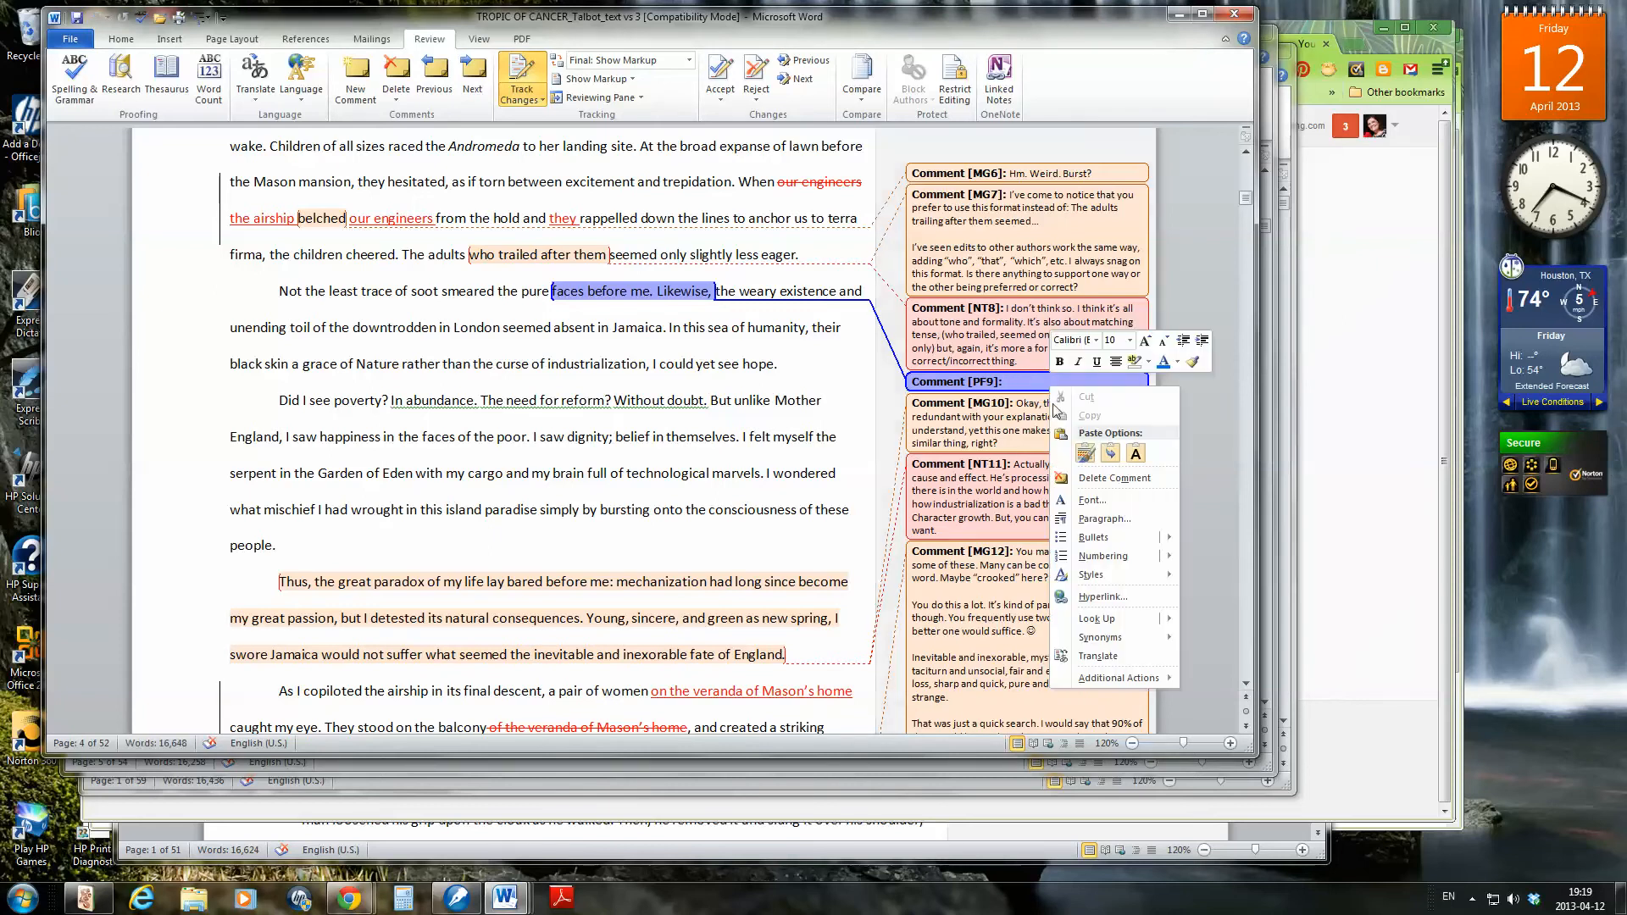
pyautogui.click(1101, 477)
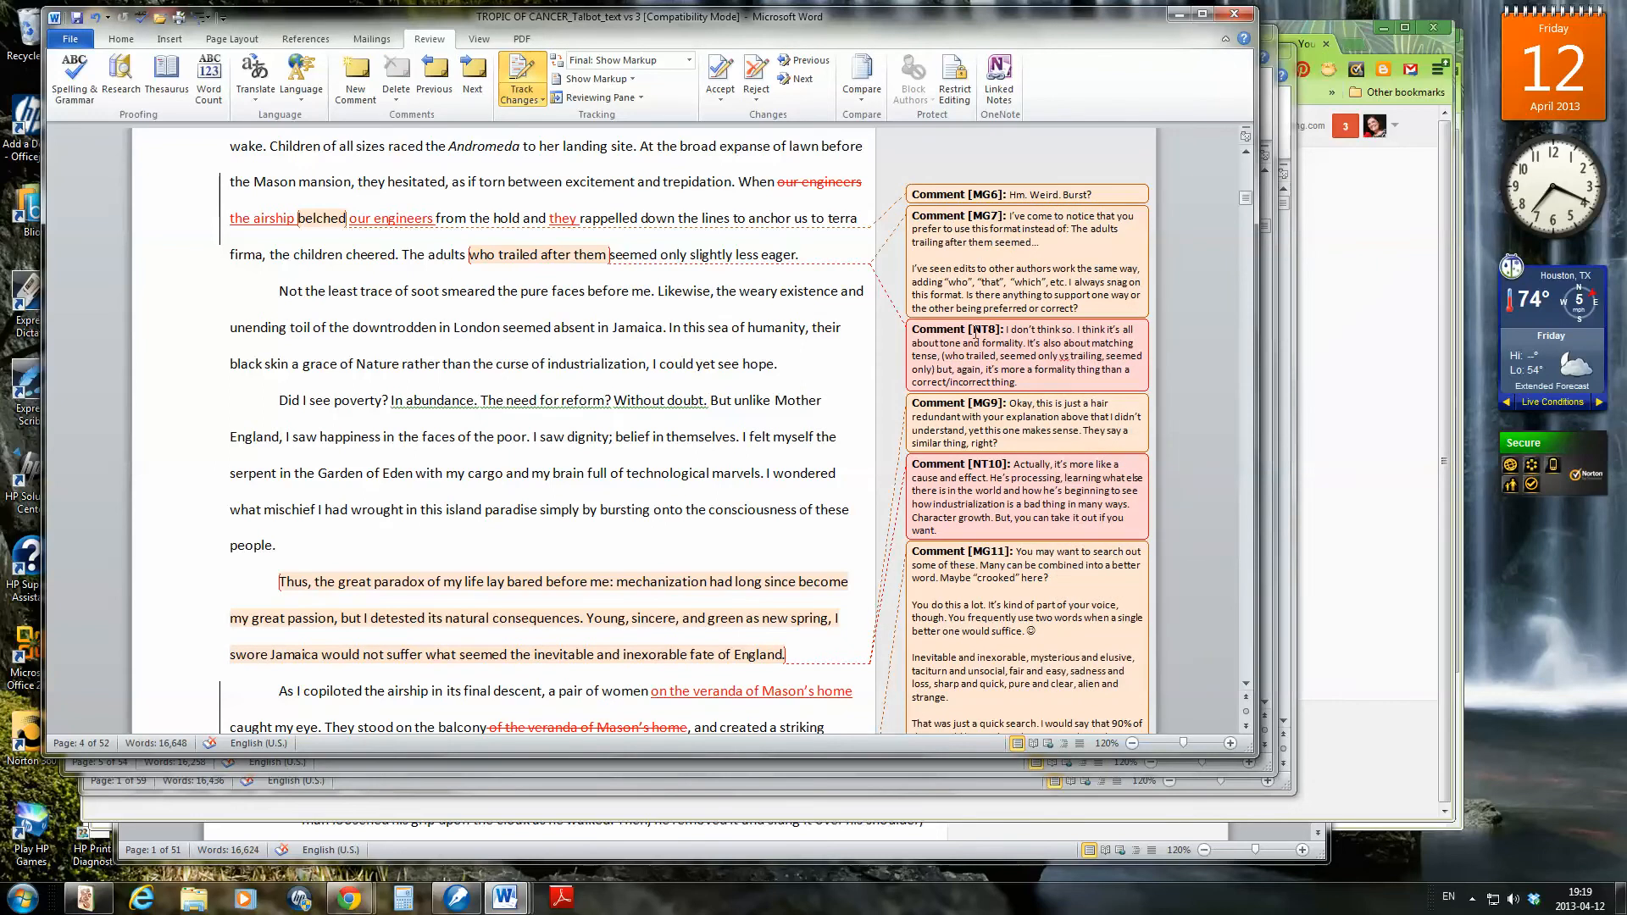
# - Insert an empty reply to comment MG7 on "who trailed after them", and undo the insertion
pyautogui.click(965, 242)
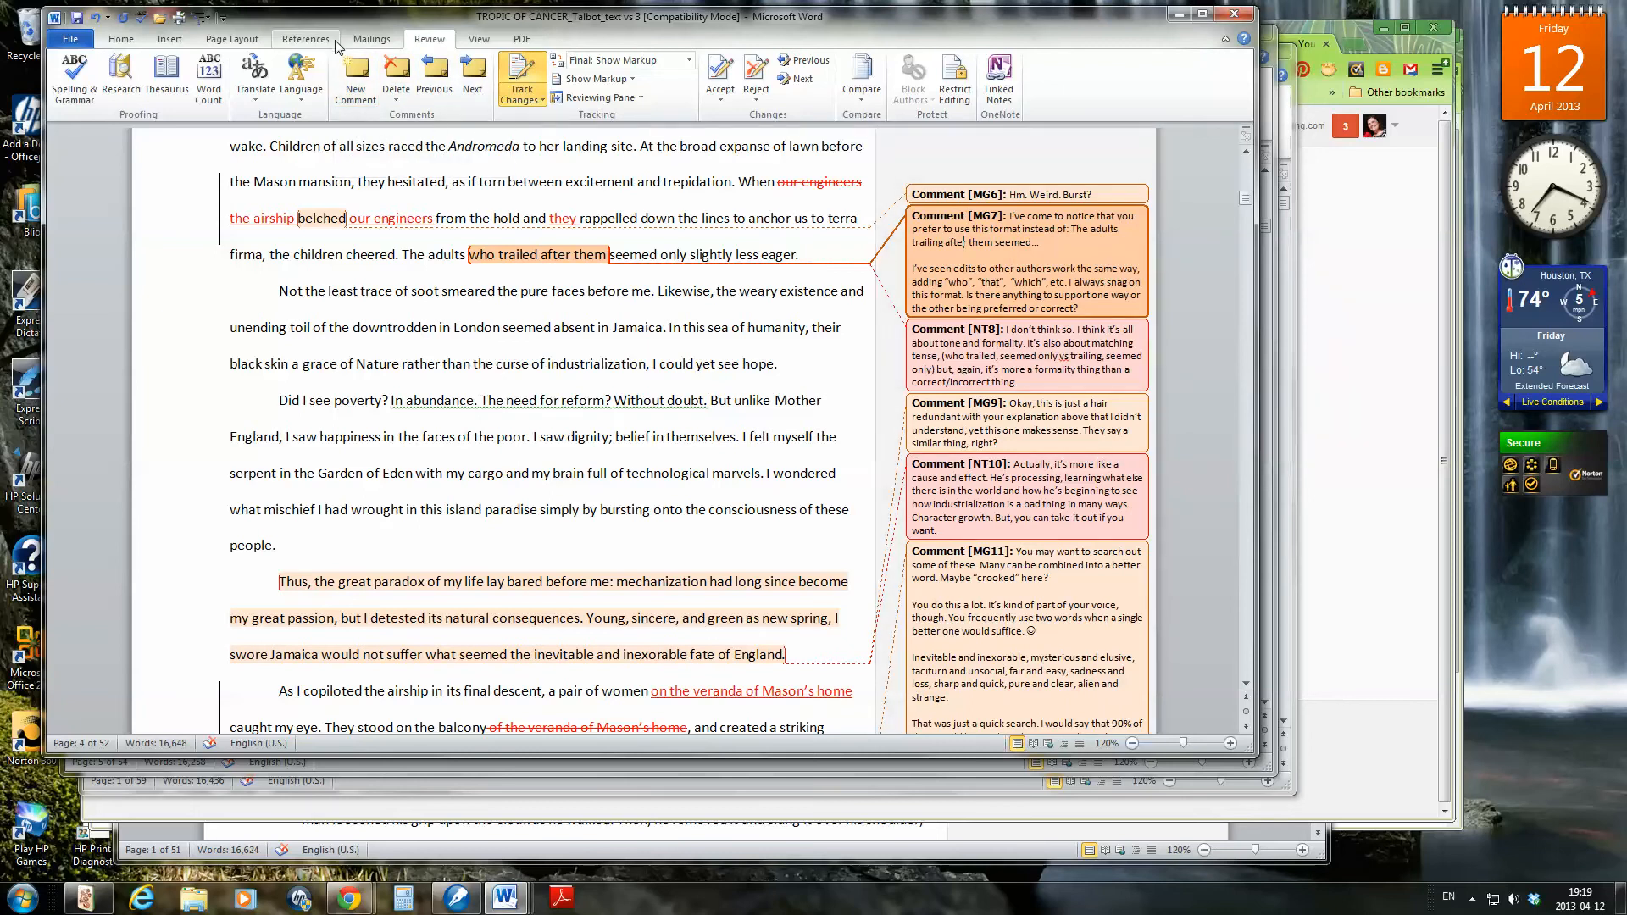
pyautogui.click(351, 74)
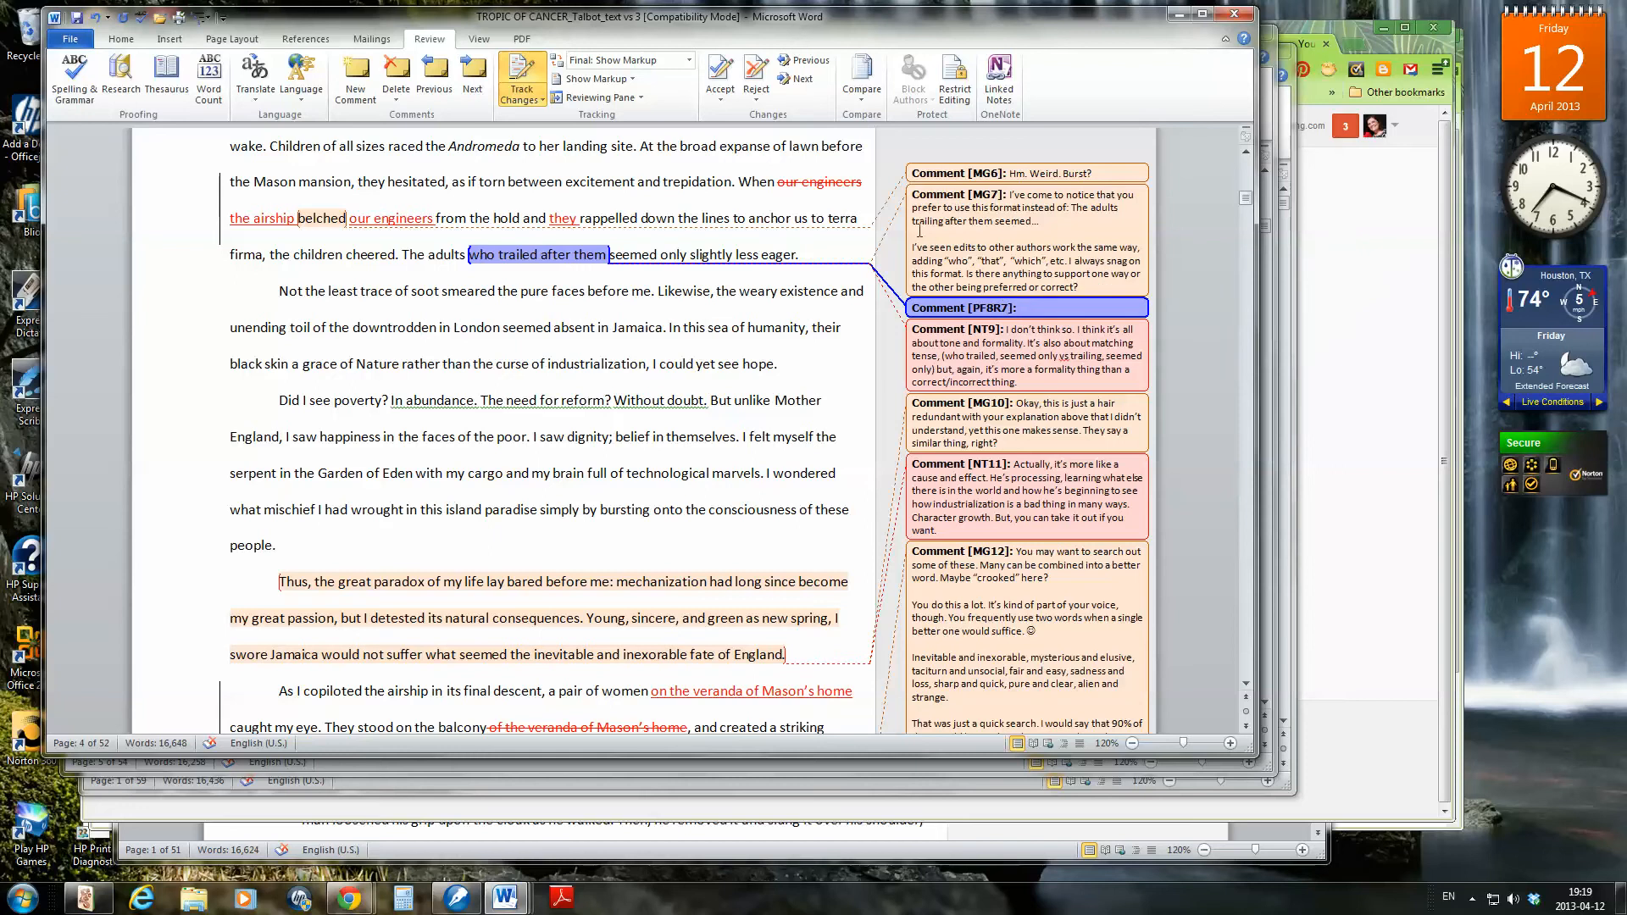
pyautogui.hotkey('ctrl', 'z')
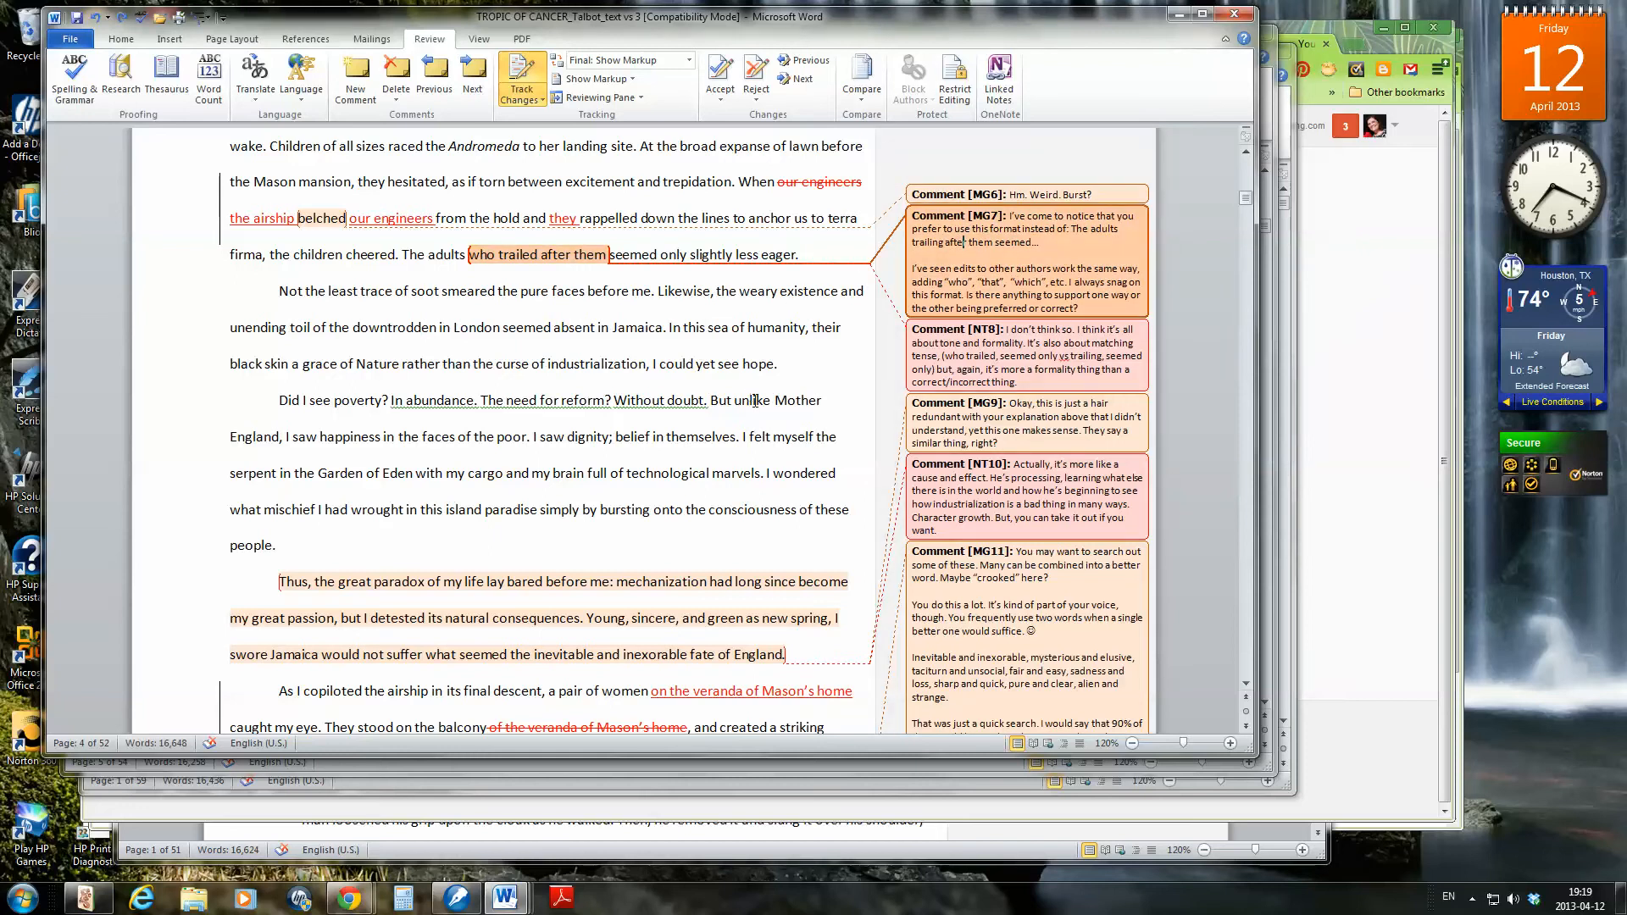
# - Accept only the tracked deletion of the two sentences beginning "The engines of my exclusive design" on page 3 of the vs 3 document
pyautogui.scroll(4, 750, 394)
pyautogui.scroll(14, 726, 455)
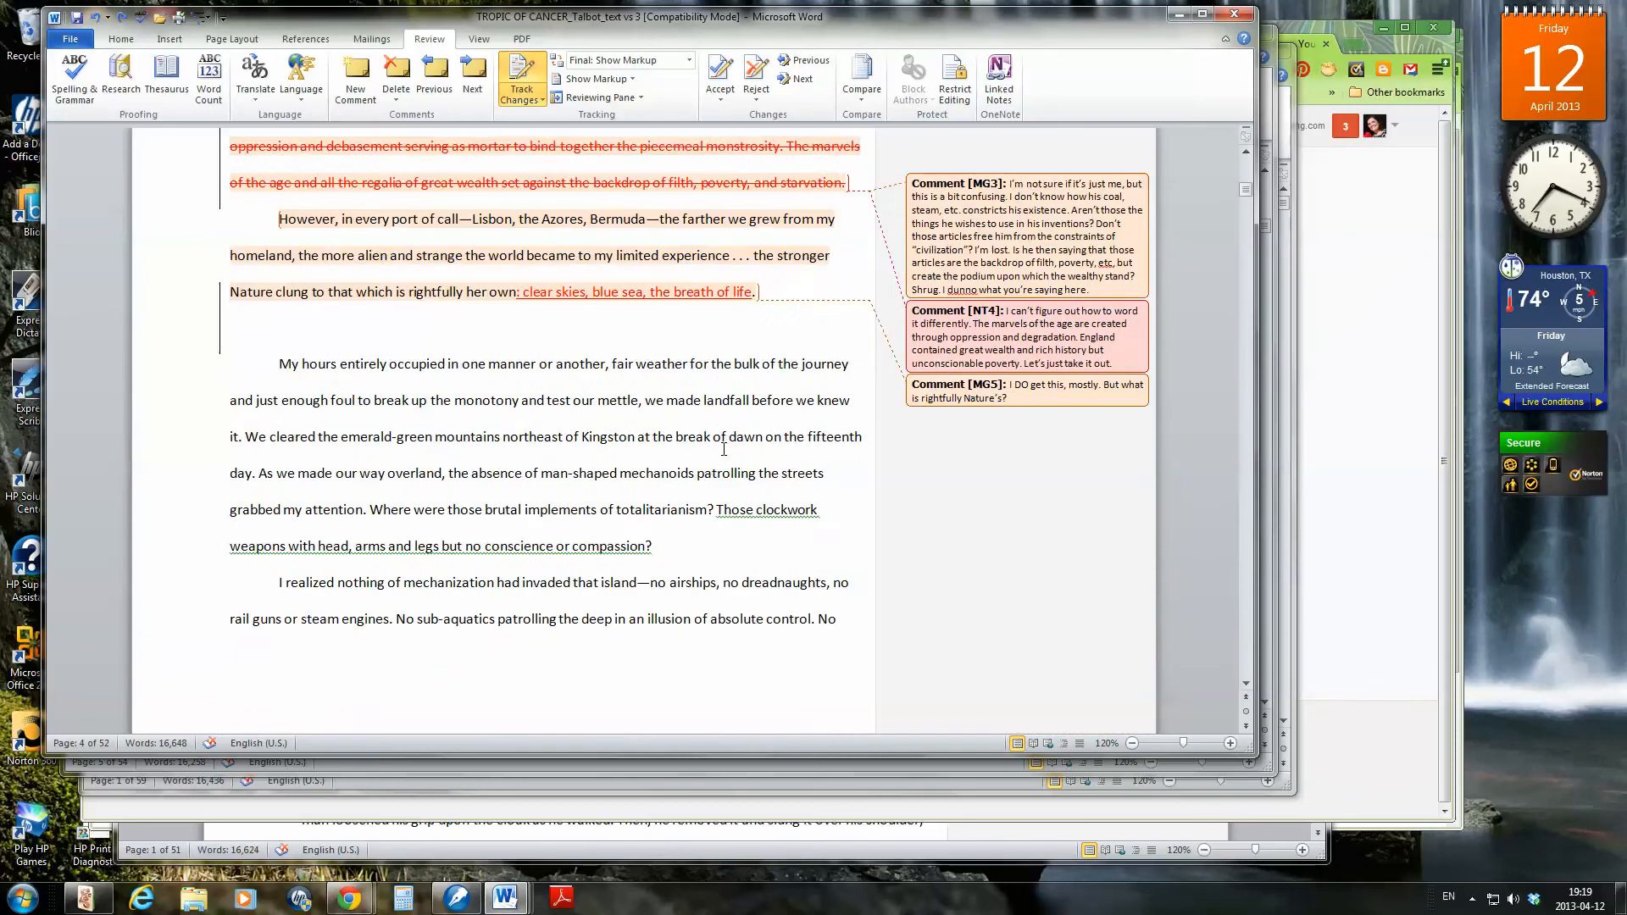
pyautogui.scroll(-4, 723, 449)
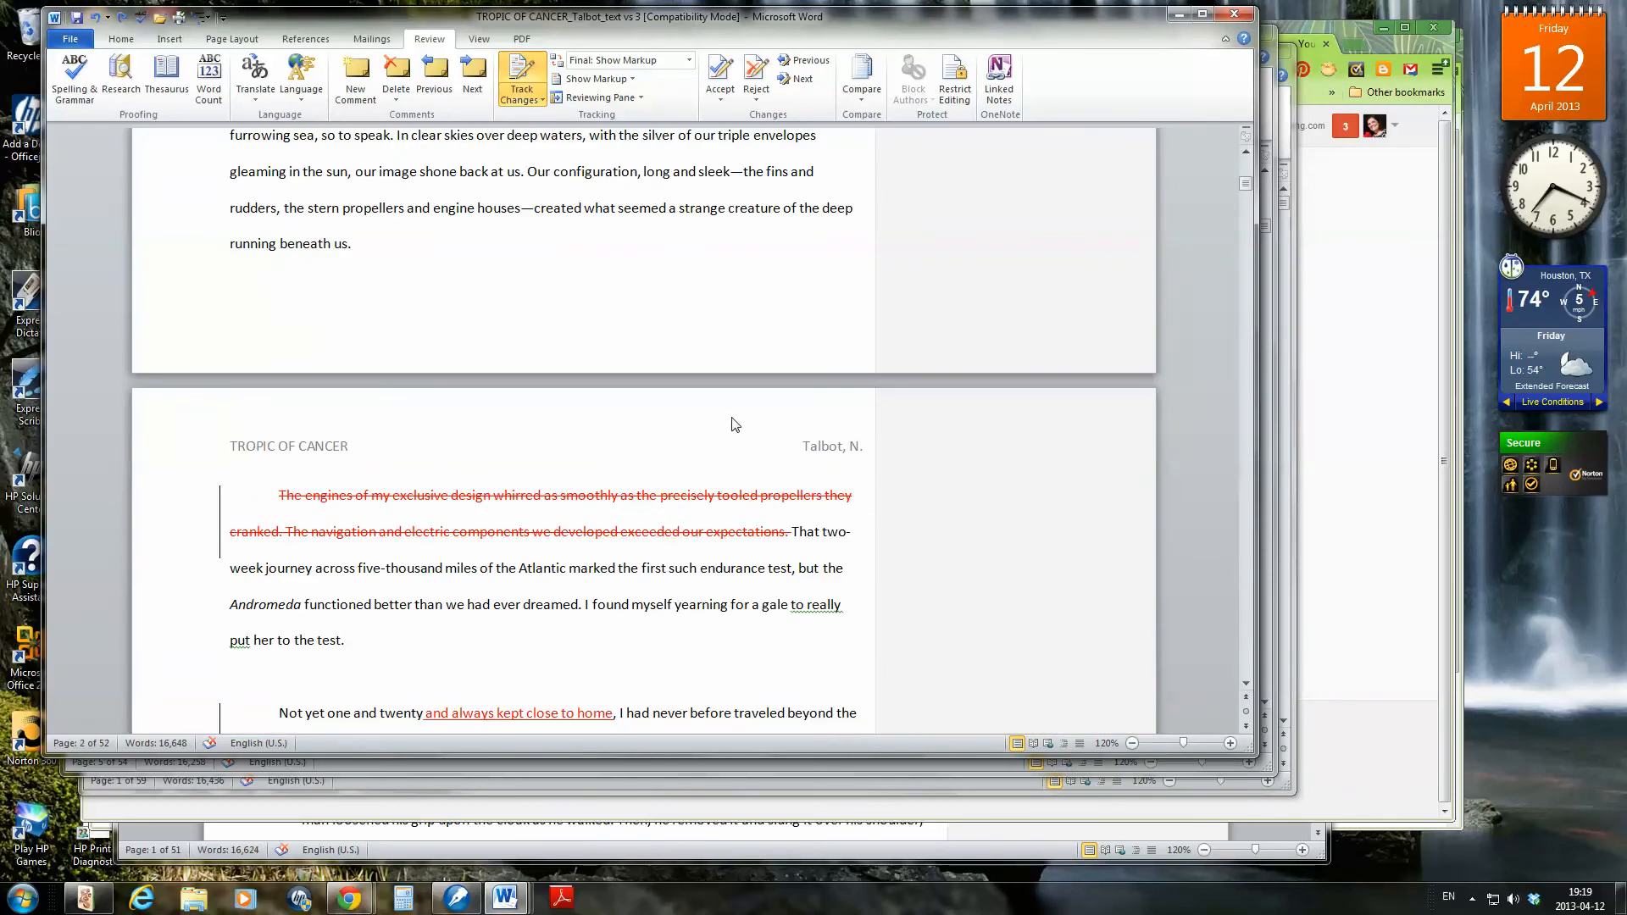
pyautogui.click(606, 306)
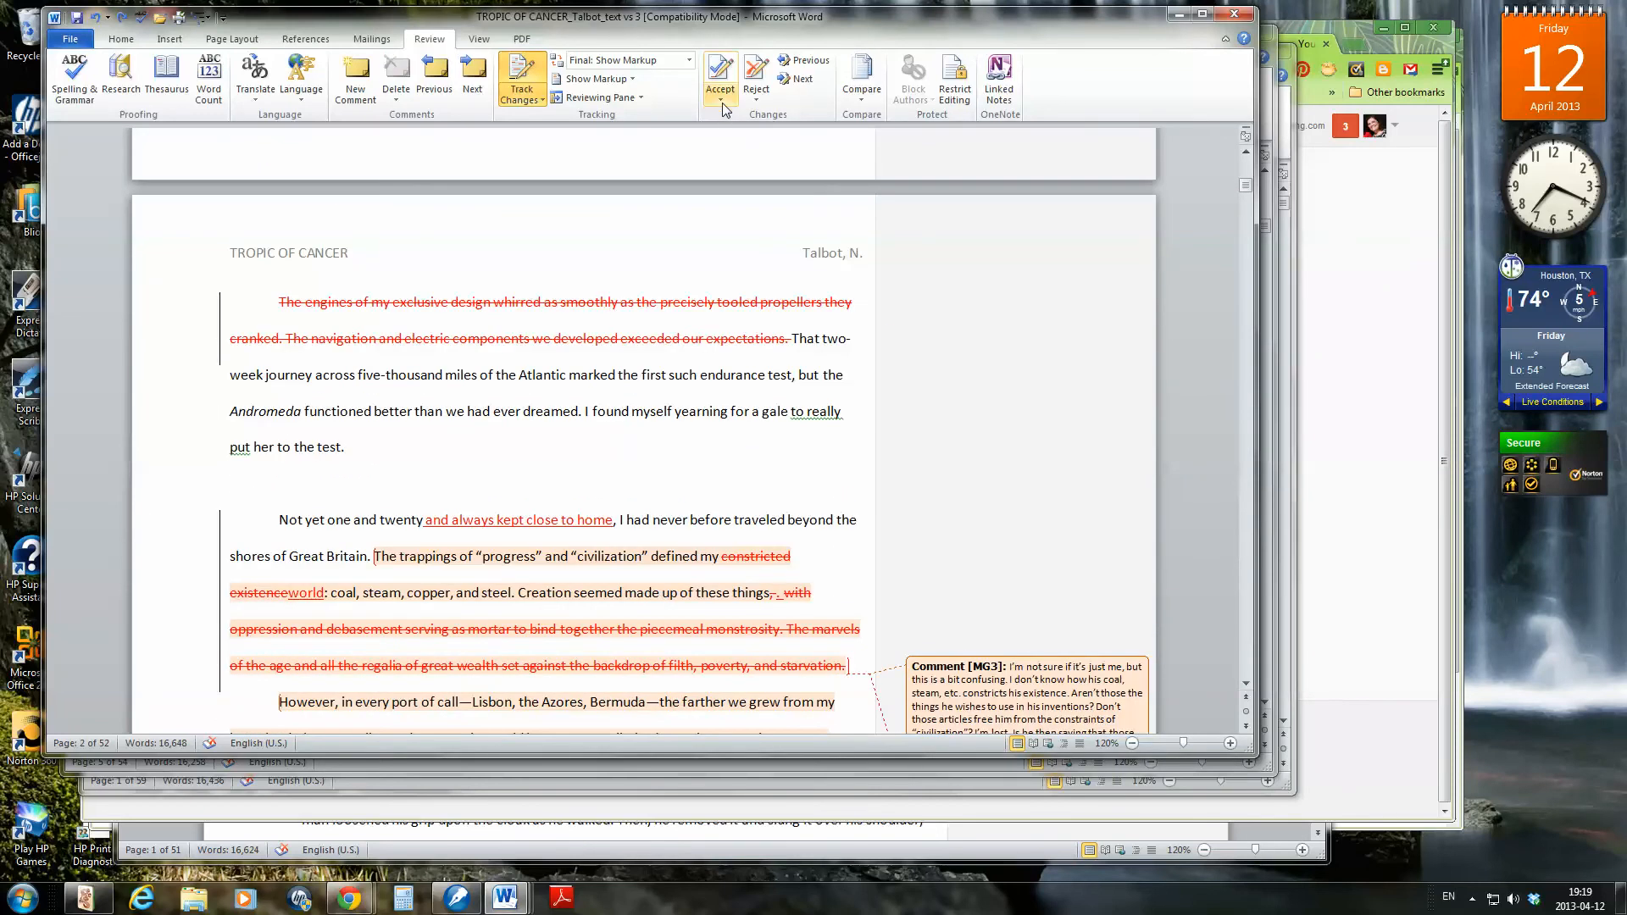
pyautogui.click(720, 98)
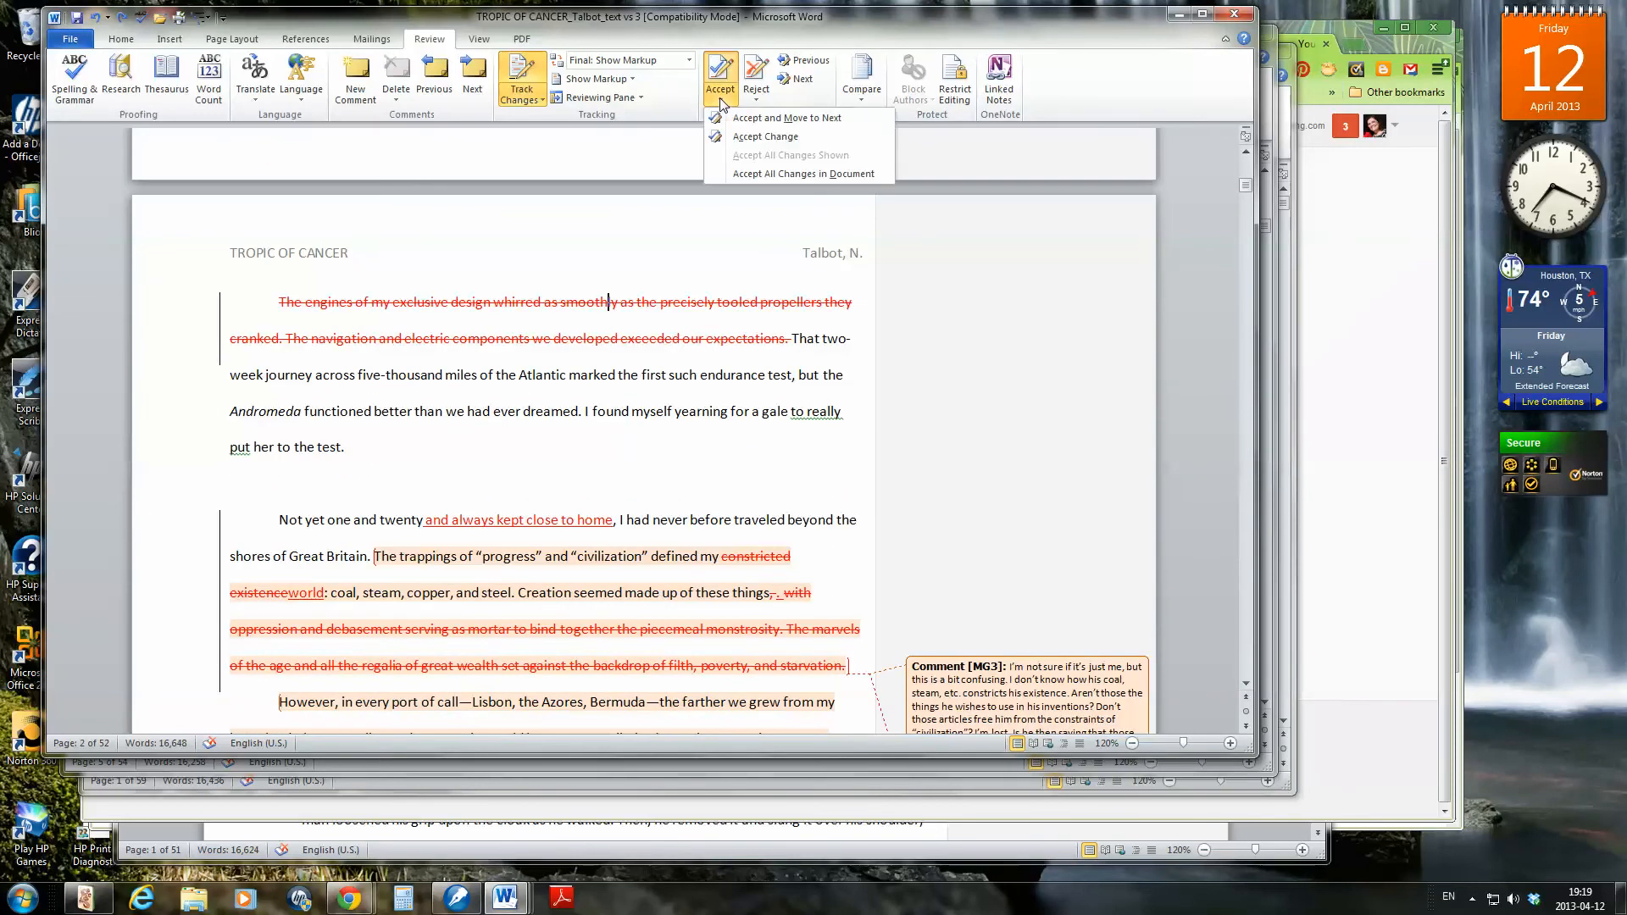
pyautogui.click(742, 137)
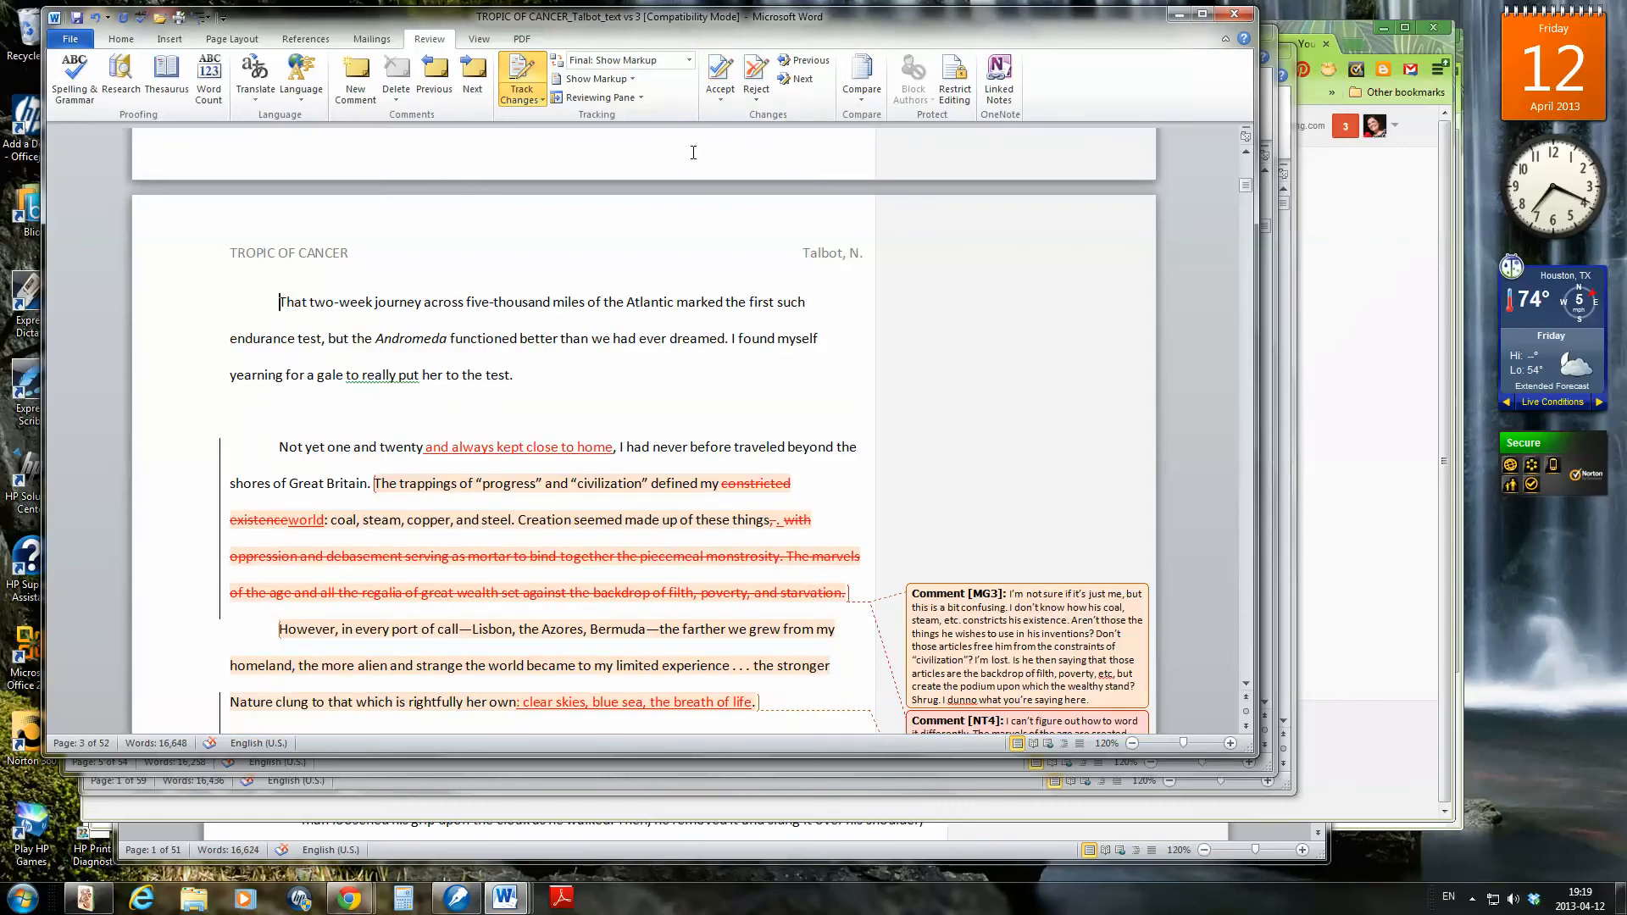
# - Undo accepting the deletion of the "The engines of my exclusive design" sentences and accept that same change again
pyautogui.hotkey('ctrl', 'z')
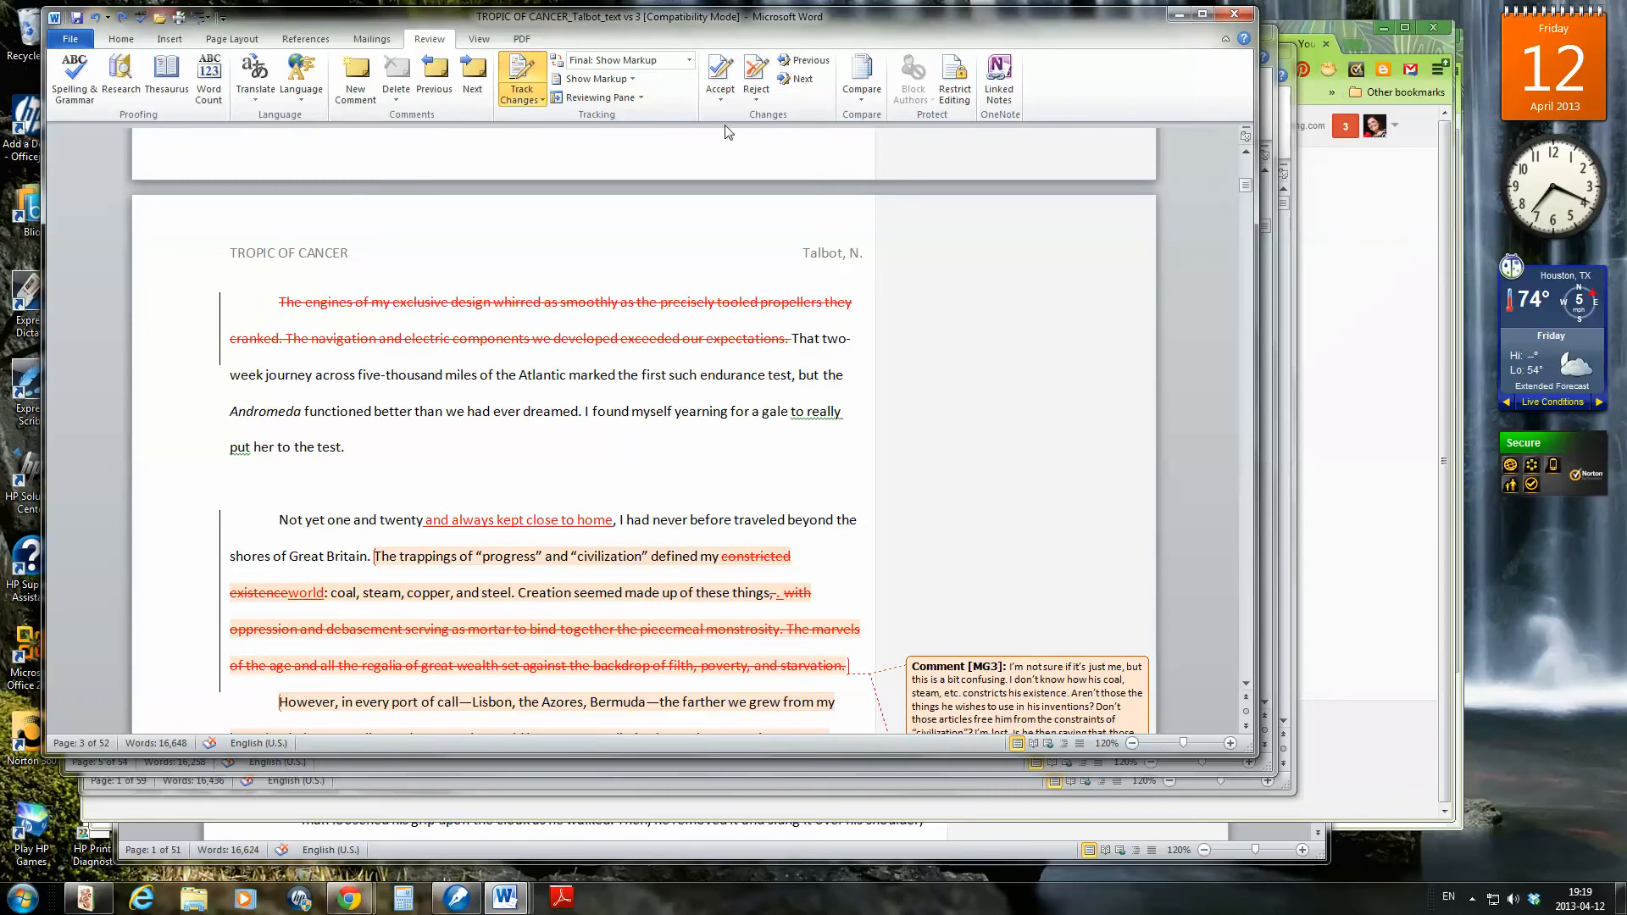
pyautogui.click(722, 99)
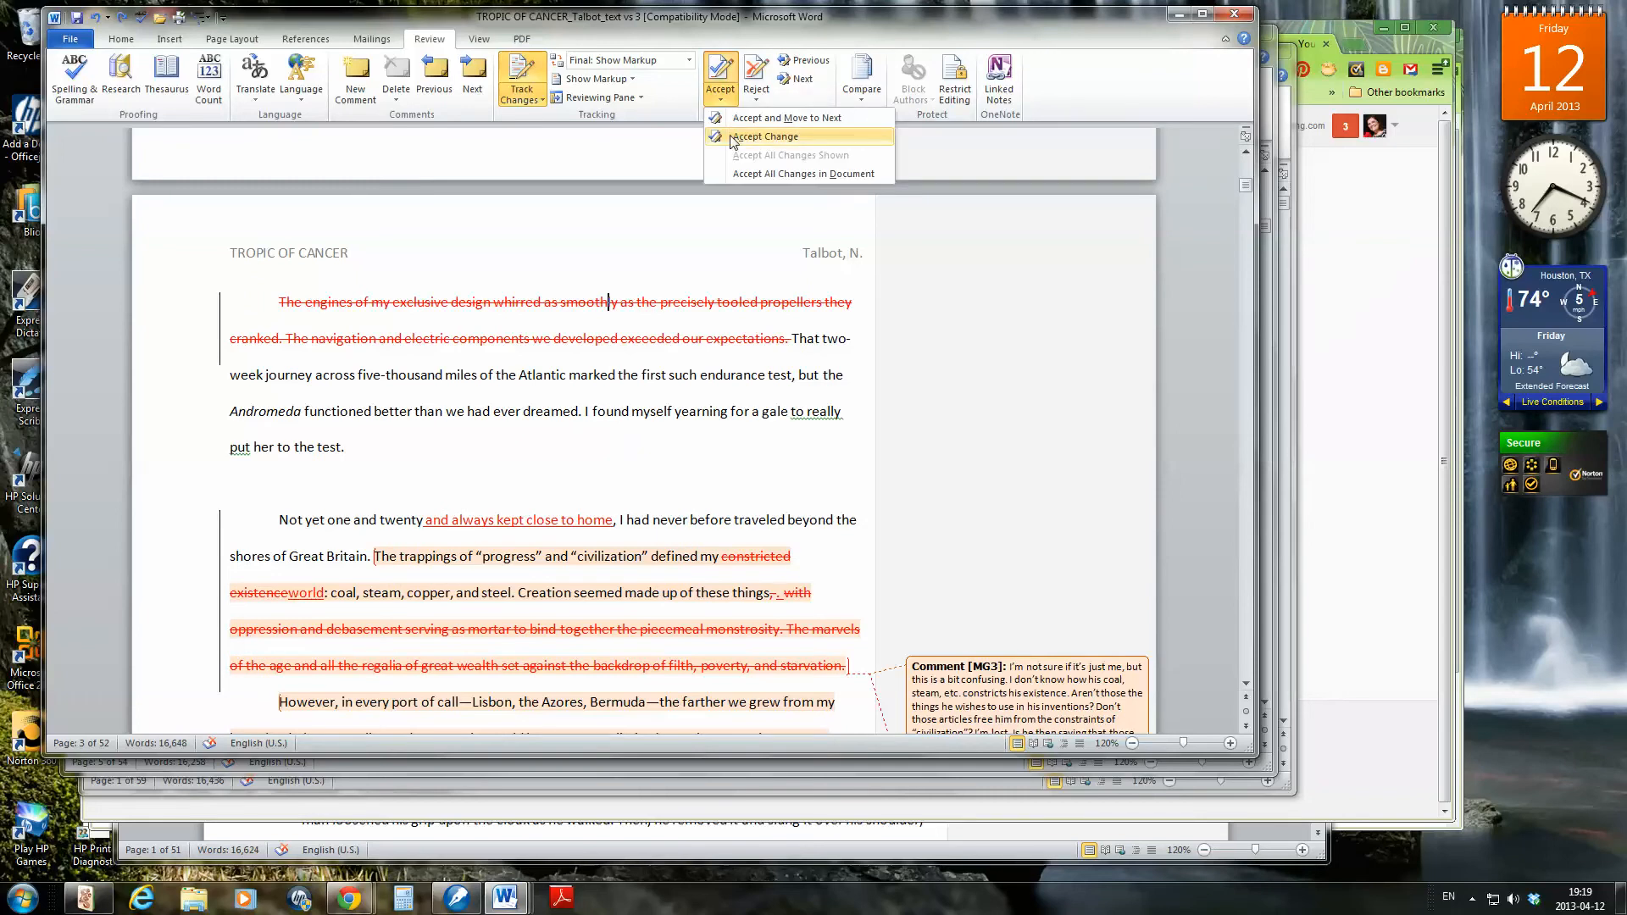
pyautogui.click(733, 138)
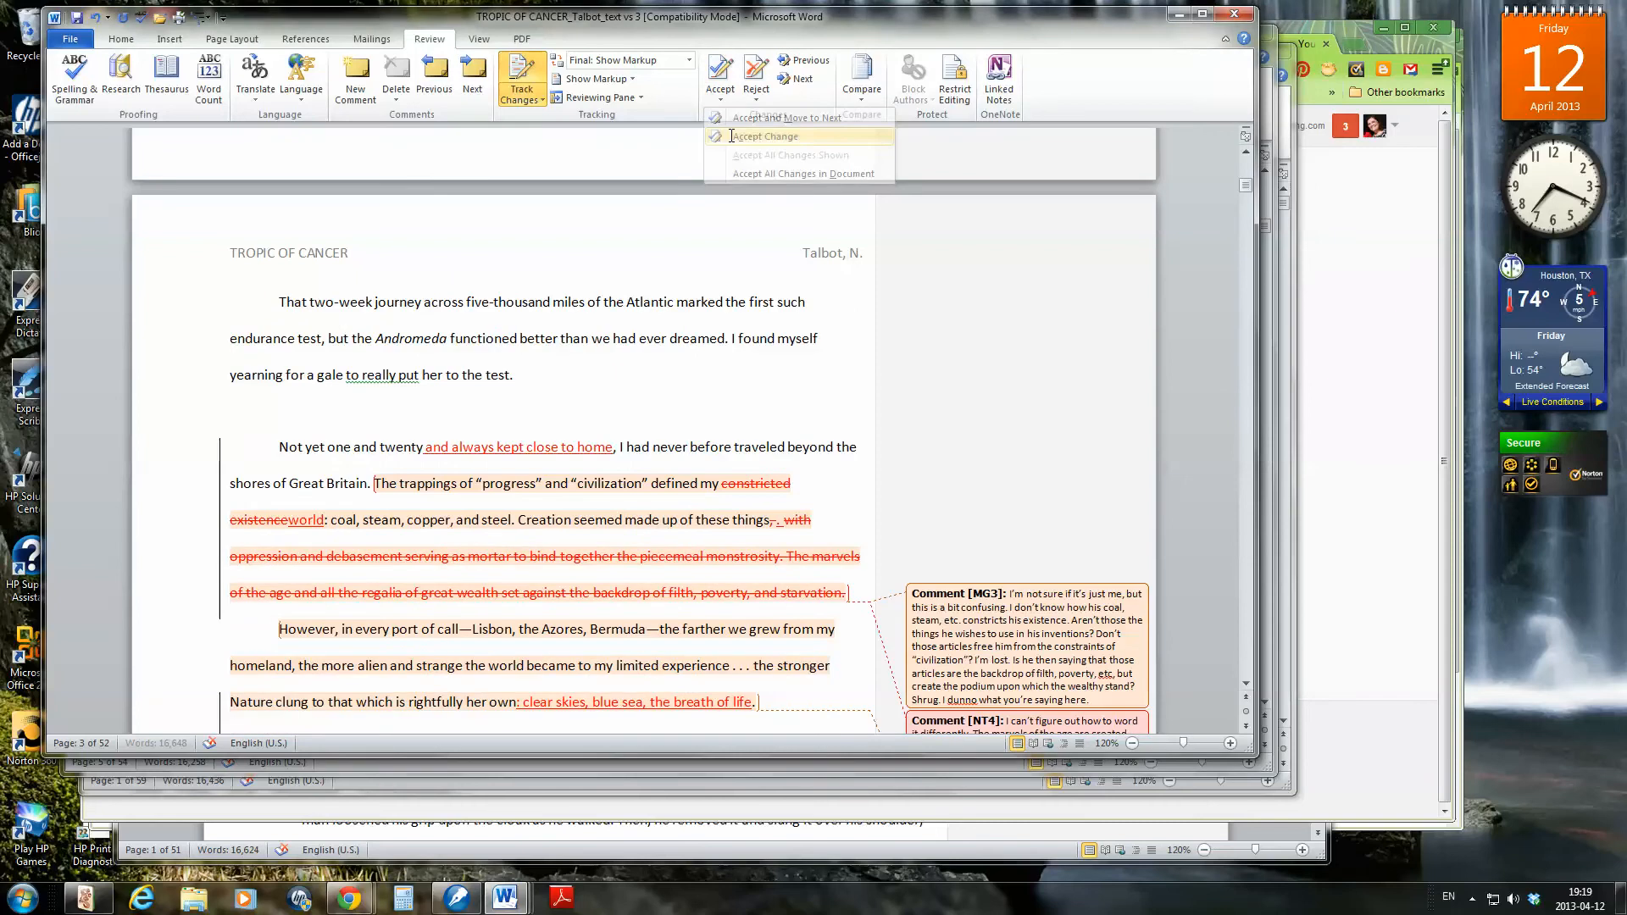
# - Accept the tracked insertion ": clear skies, blue sea, the breath of life" without moving on to another change
pyautogui.scroll(-2, 627, 531)
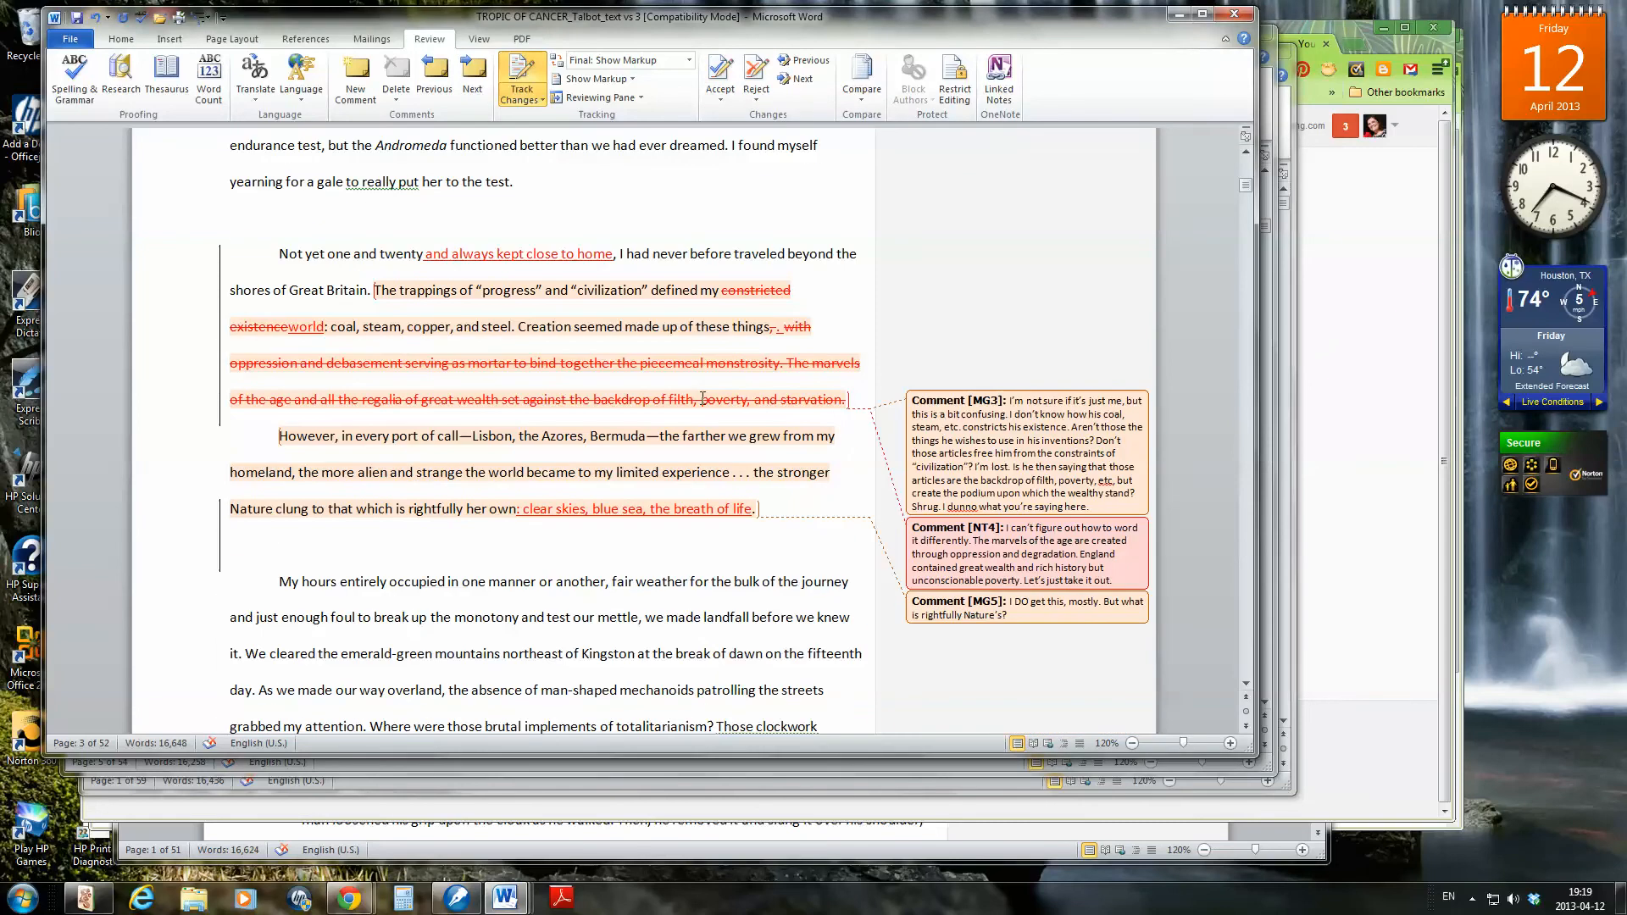
pyautogui.click(628, 511)
pyautogui.click(721, 96)
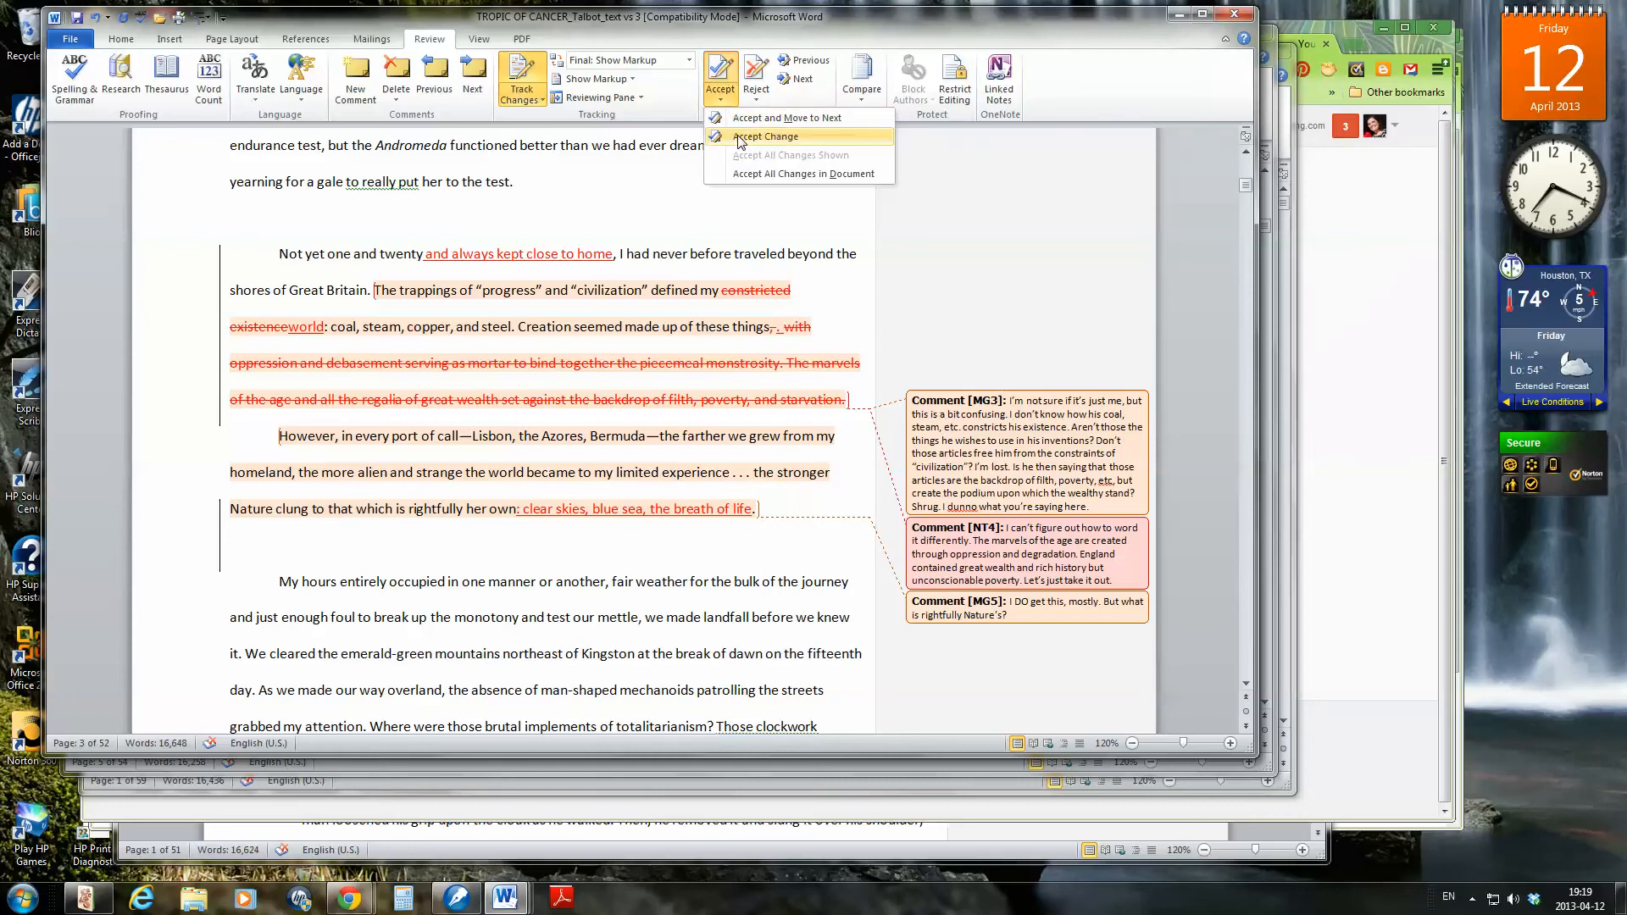
pyautogui.click(745, 137)
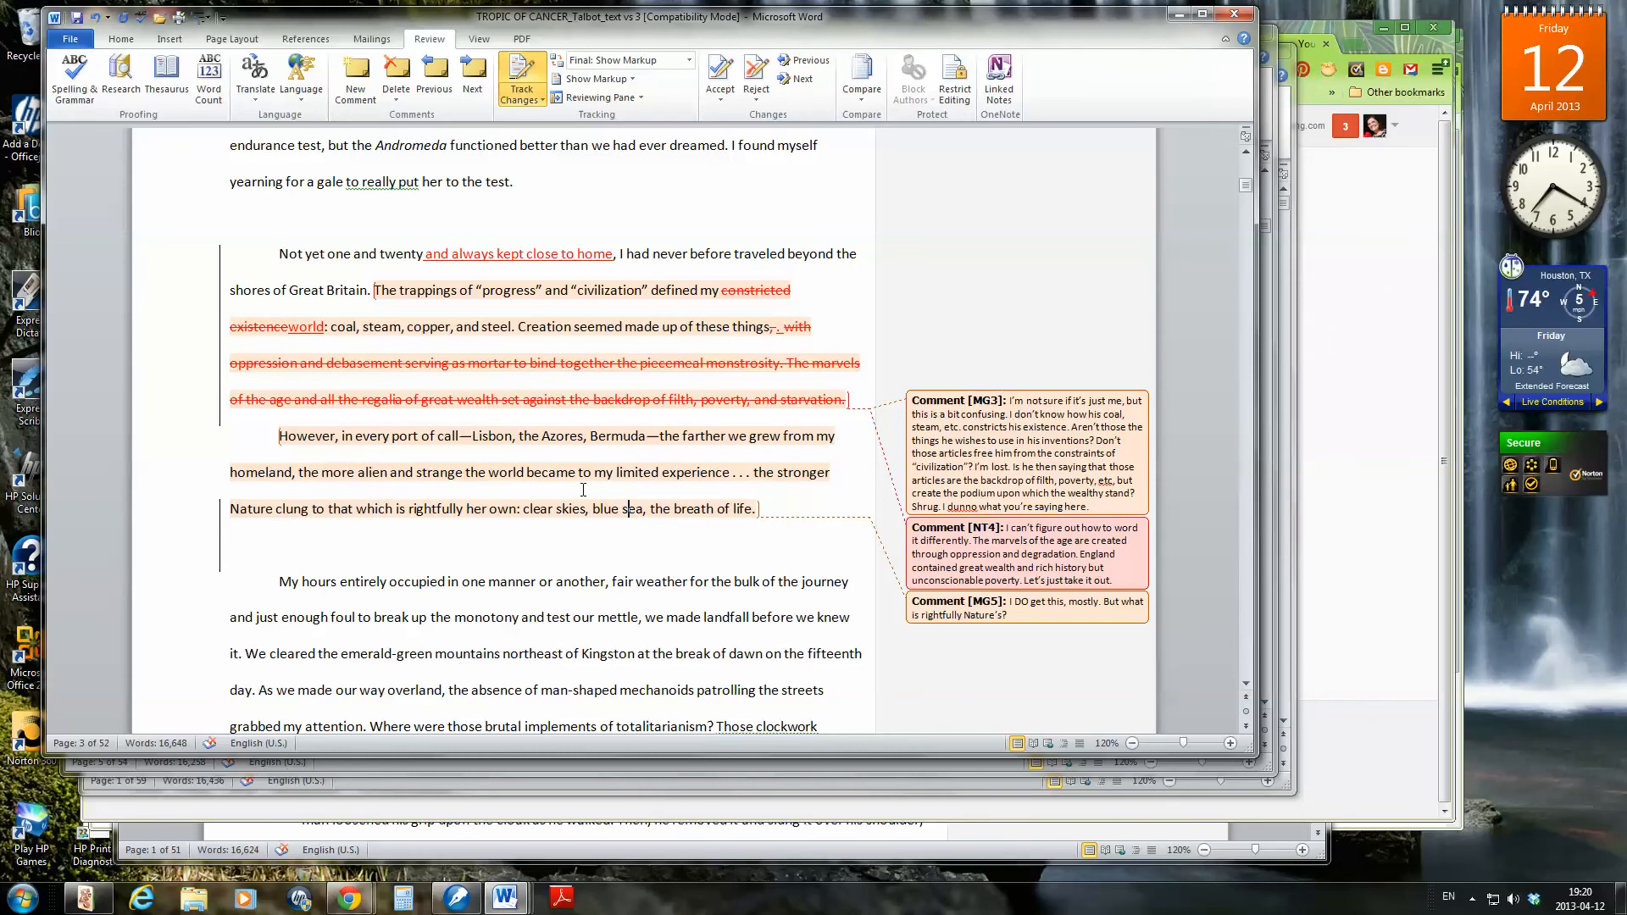
# - Go from the insertion "a partnership with whom" on page 2 to the struck-out word "which" and accept its deletion
pyautogui.moveTo(689, 505)
pyautogui.scroll(8, 617, 457)
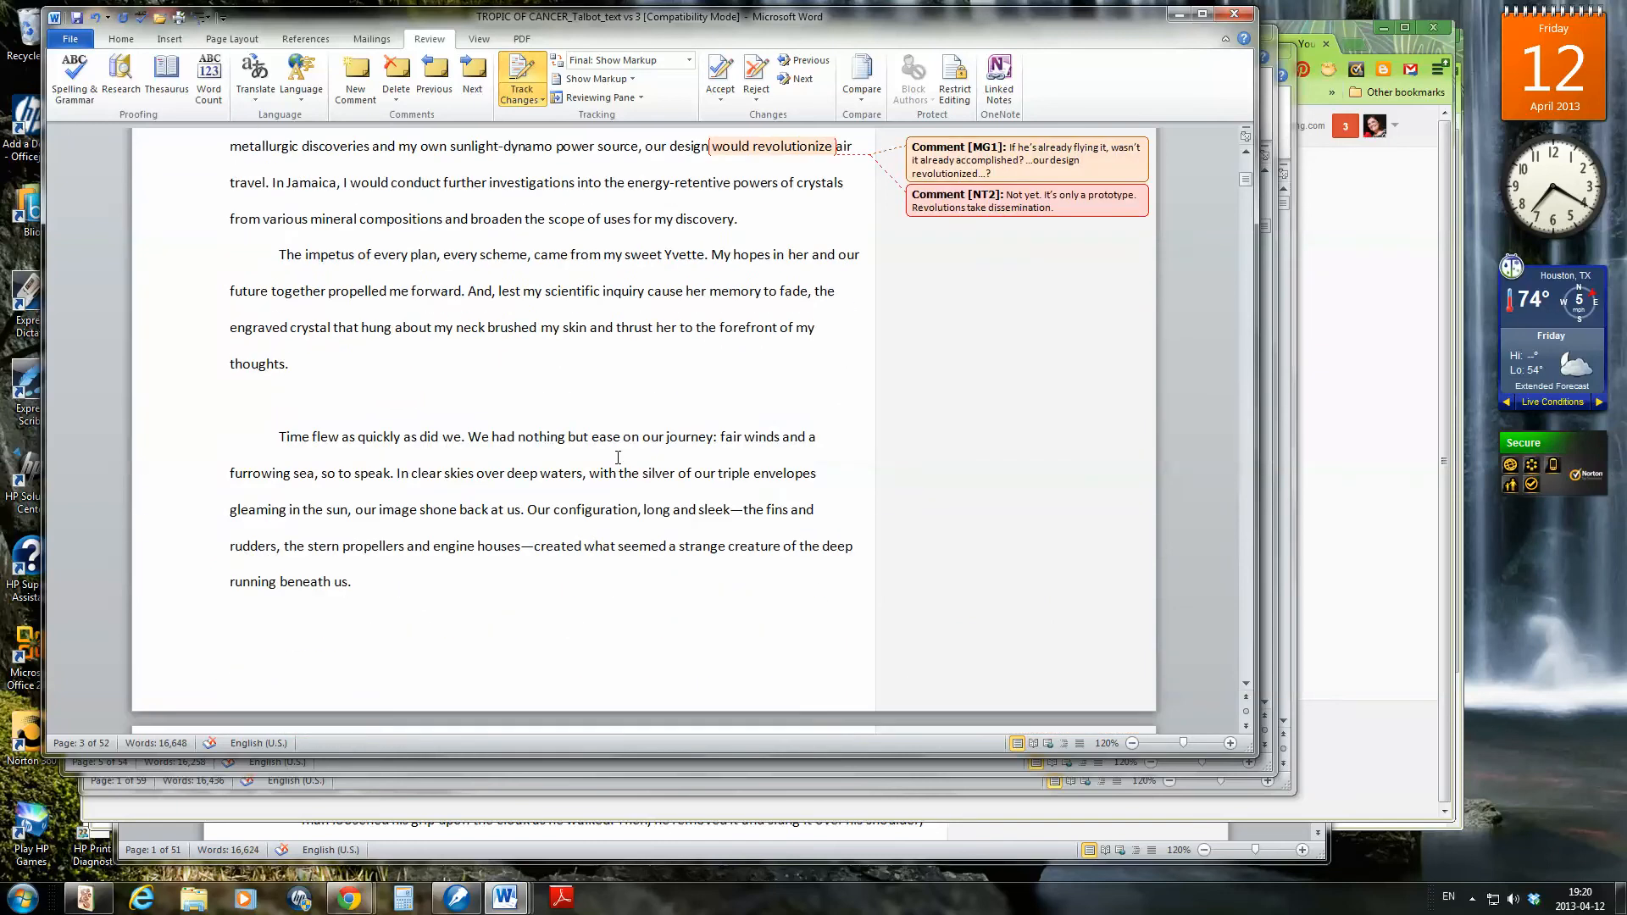
pyautogui.scroll(3, 618, 458)
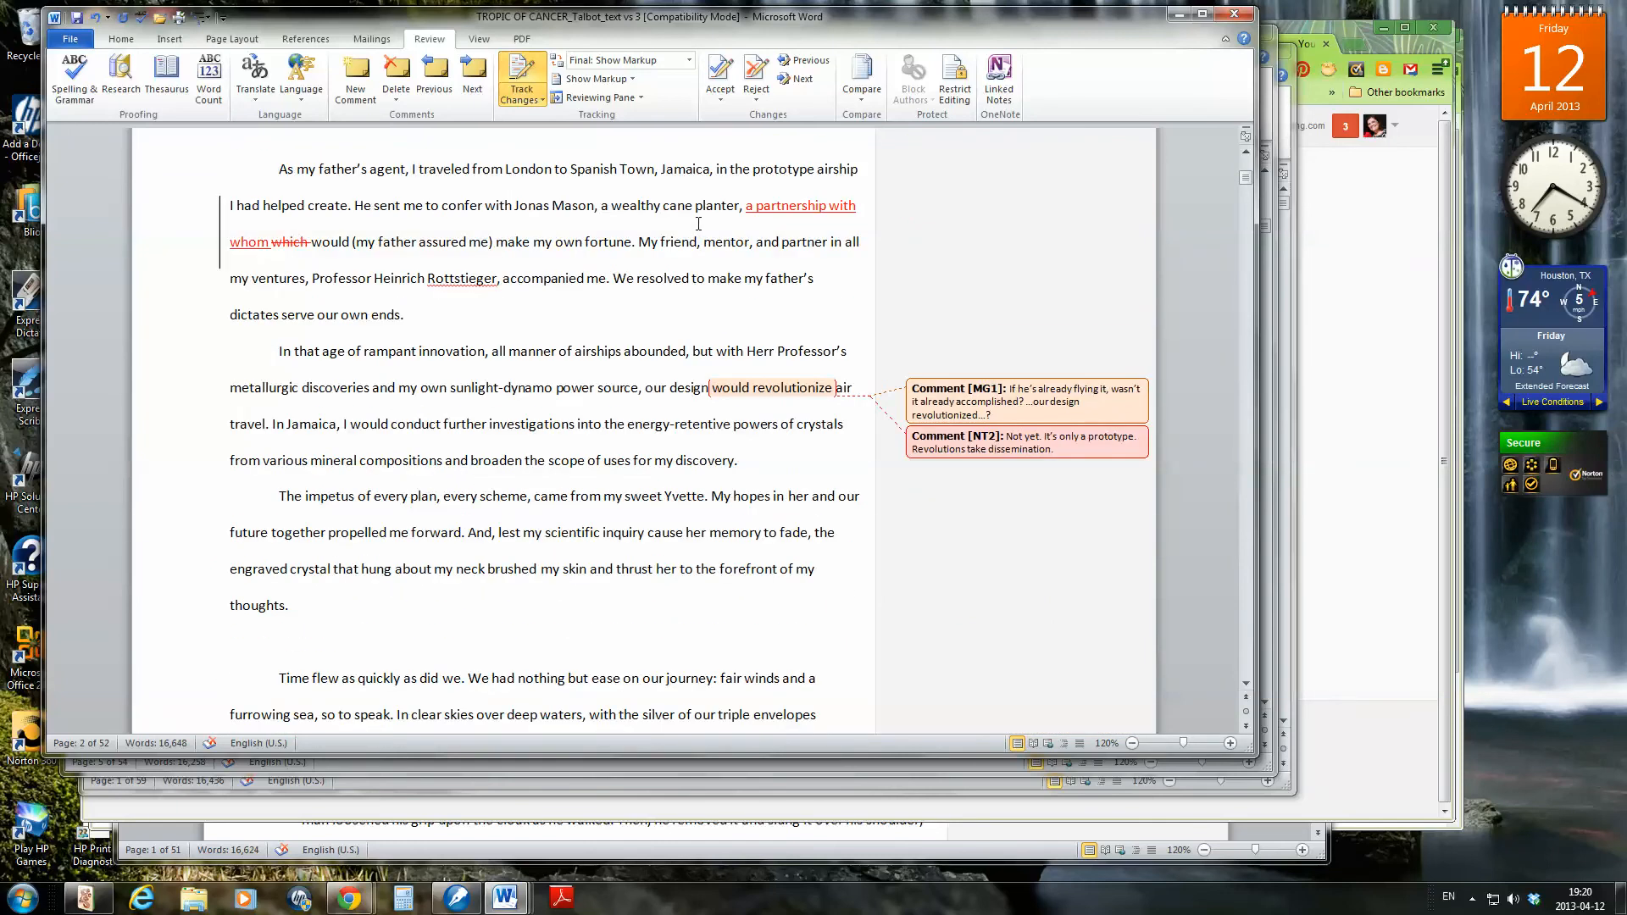
pyautogui.click(779, 209)
pyautogui.click(801, 79)
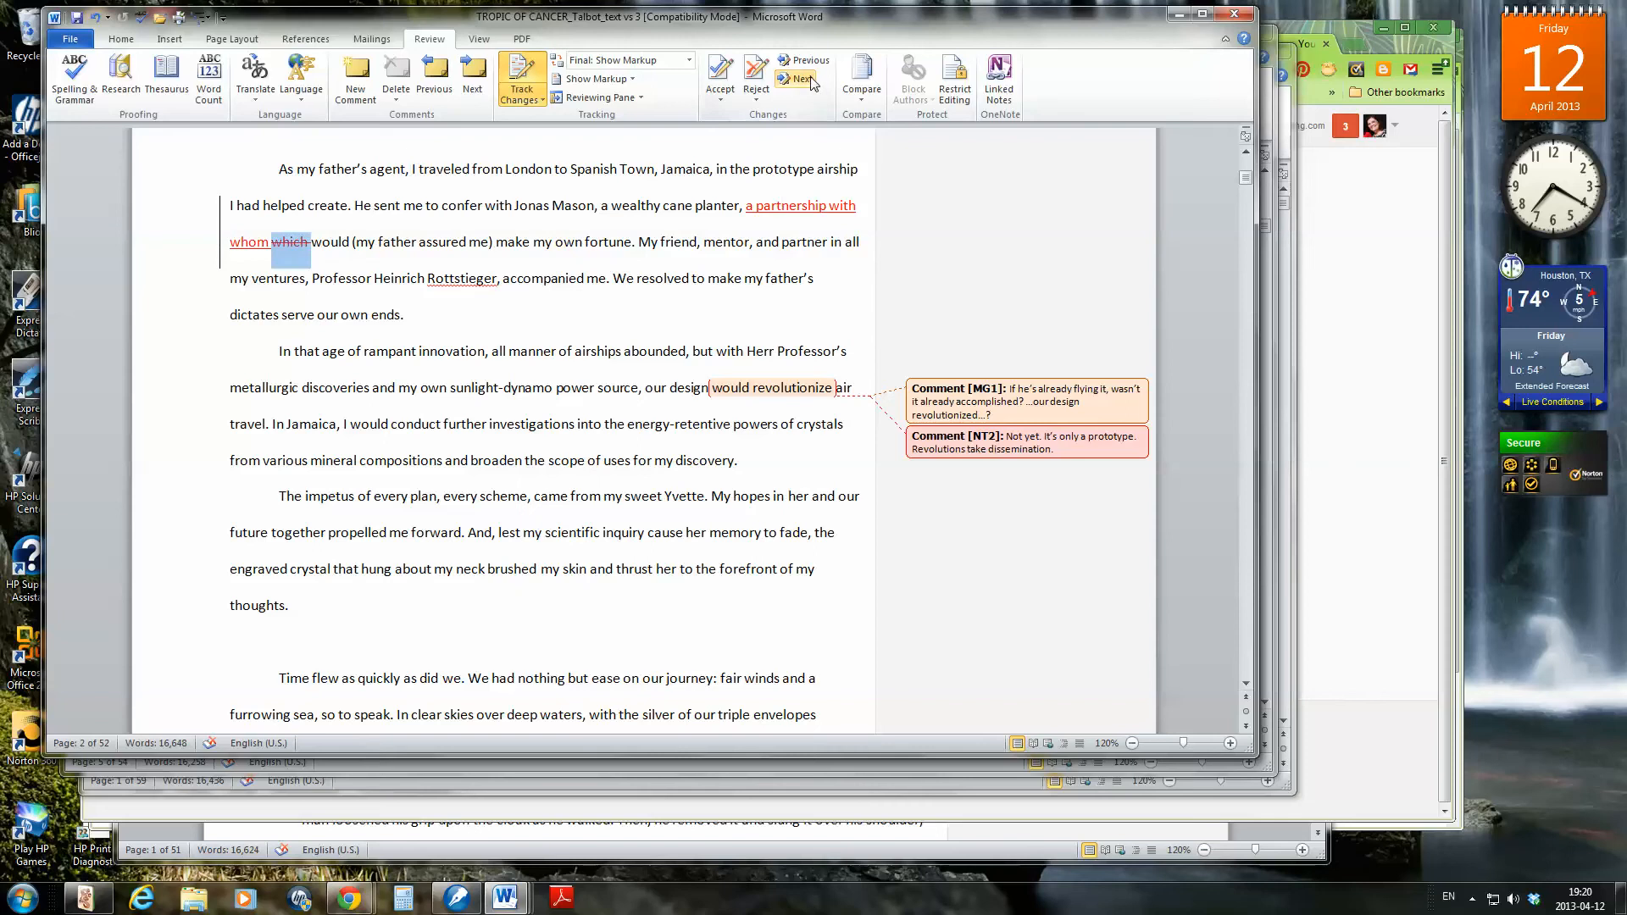
pyautogui.click(718, 71)
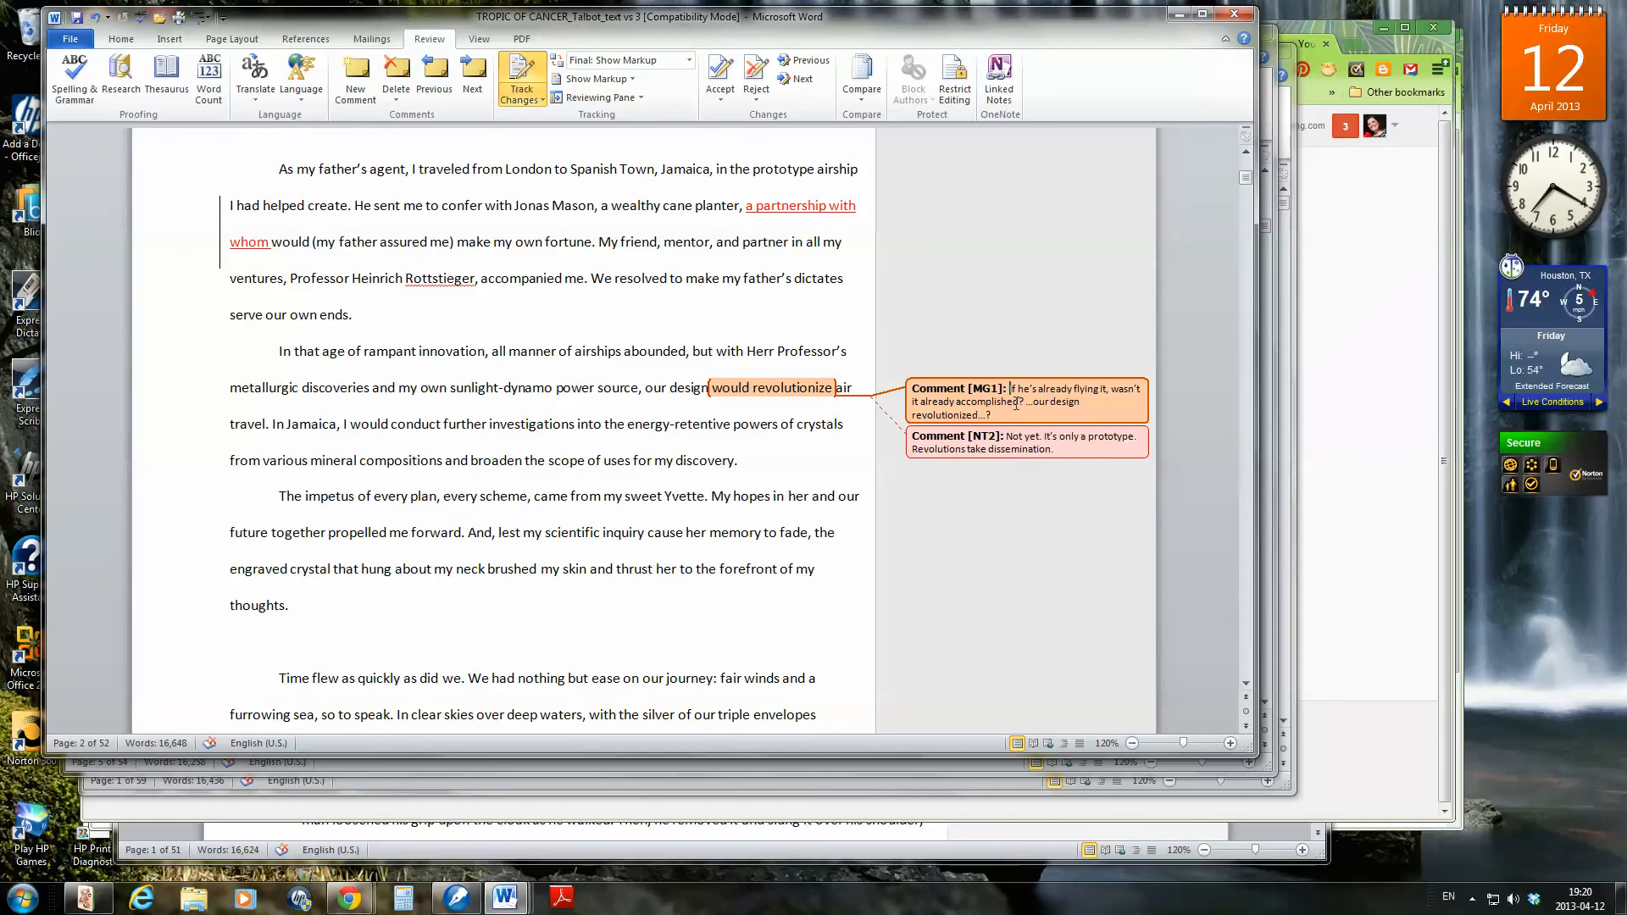
# - Reject the reviewer comments on "would revolutionize" to remove them, and accept the insertion "and always kept close to home"
pyautogui.click(752, 68)
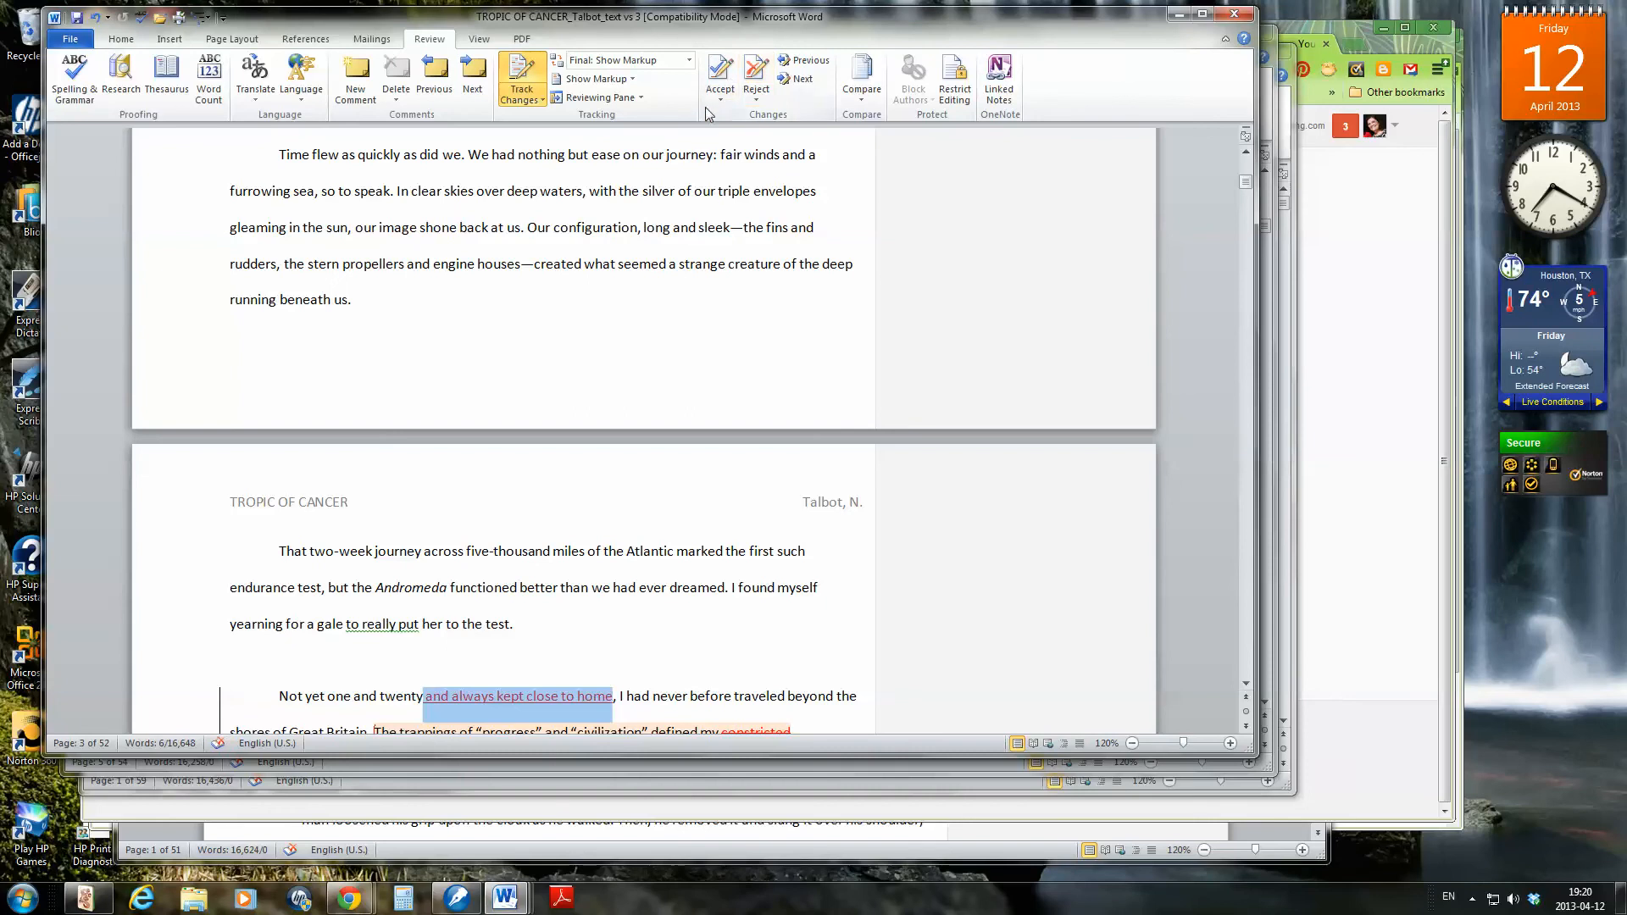
pyautogui.click(720, 68)
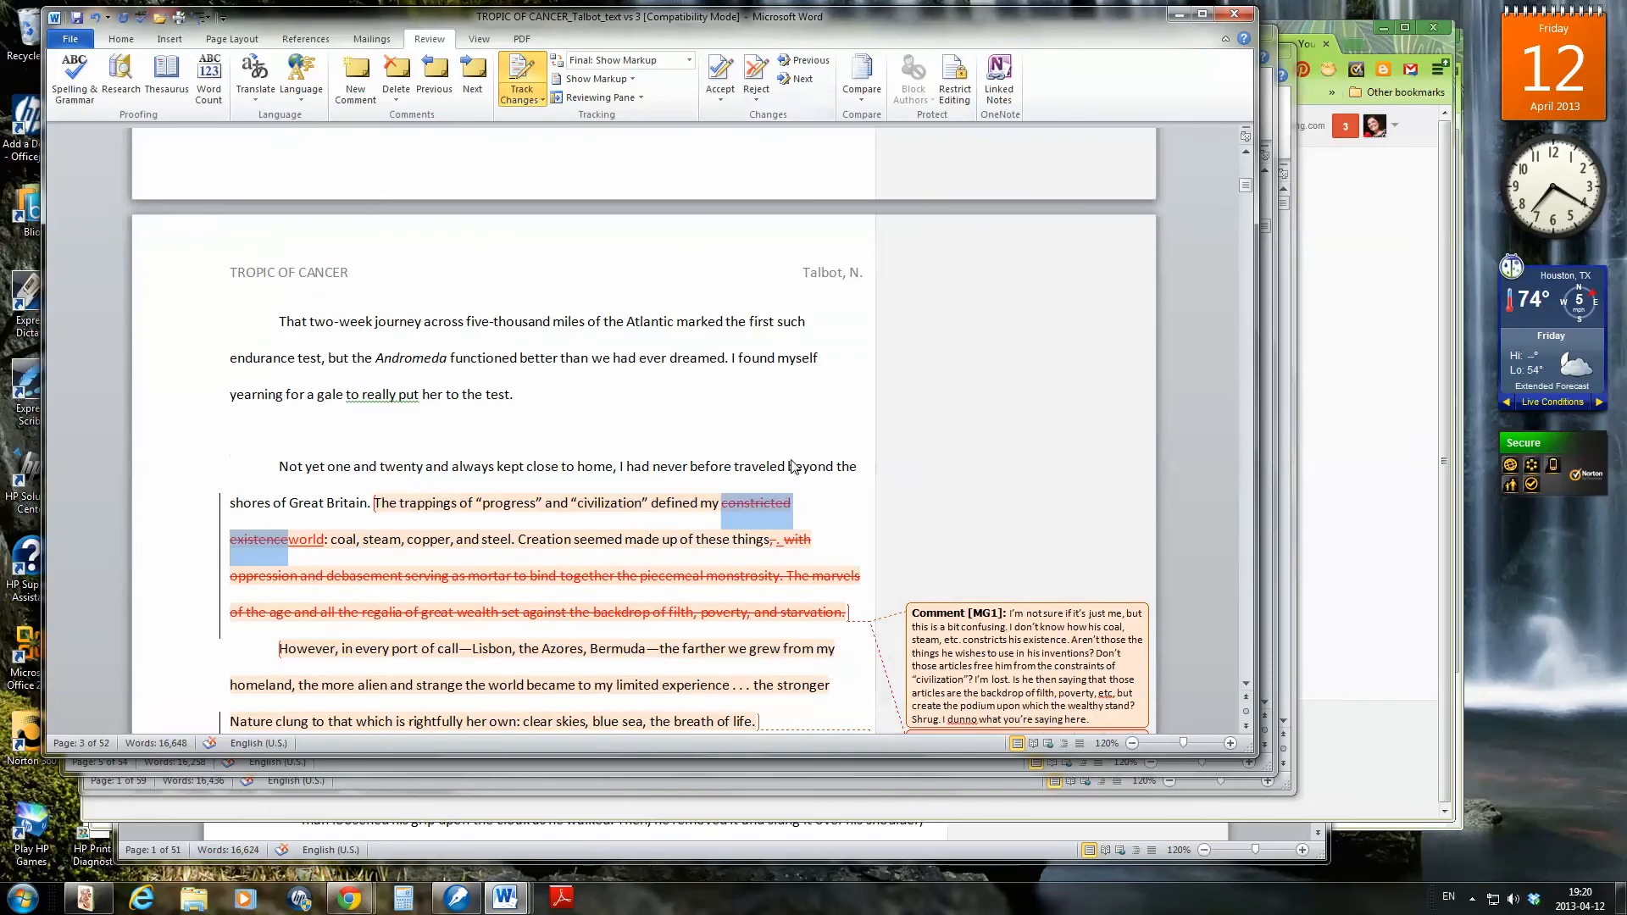
# - Accept the tracked edits in the passage beginning "The trappings of 'progress'" and remove the reviewer comments attached to it
pyautogui.scroll(-3, 793, 466)
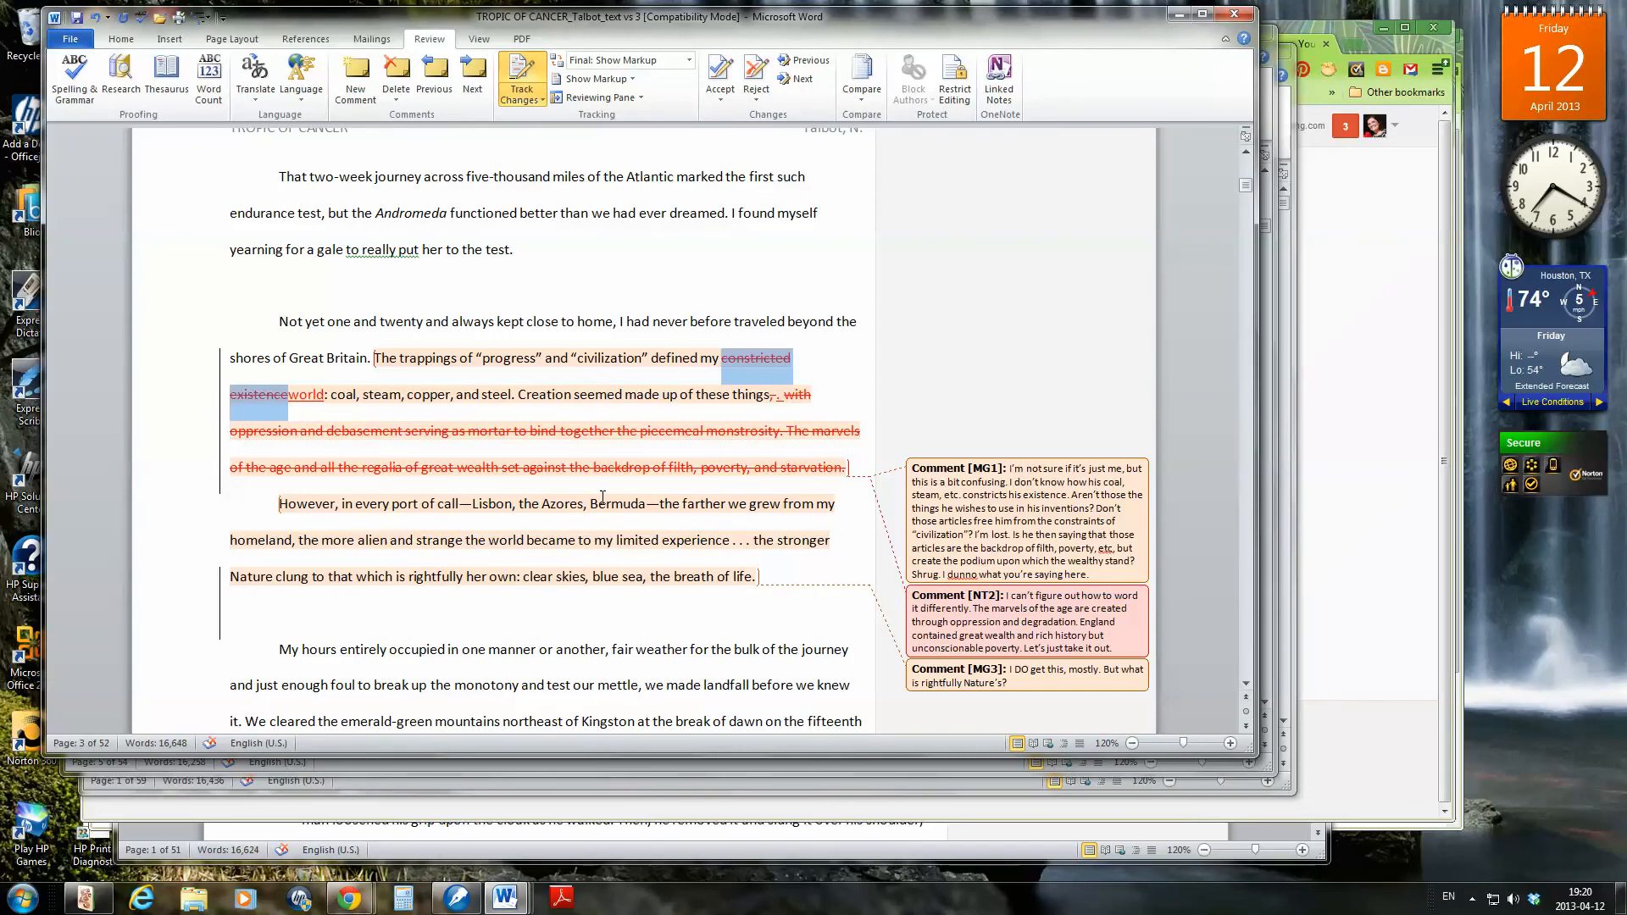
pyautogui.click(719, 66)
pyautogui.click(719, 66)
pyautogui.click(719, 66)
pyautogui.click(719, 66)
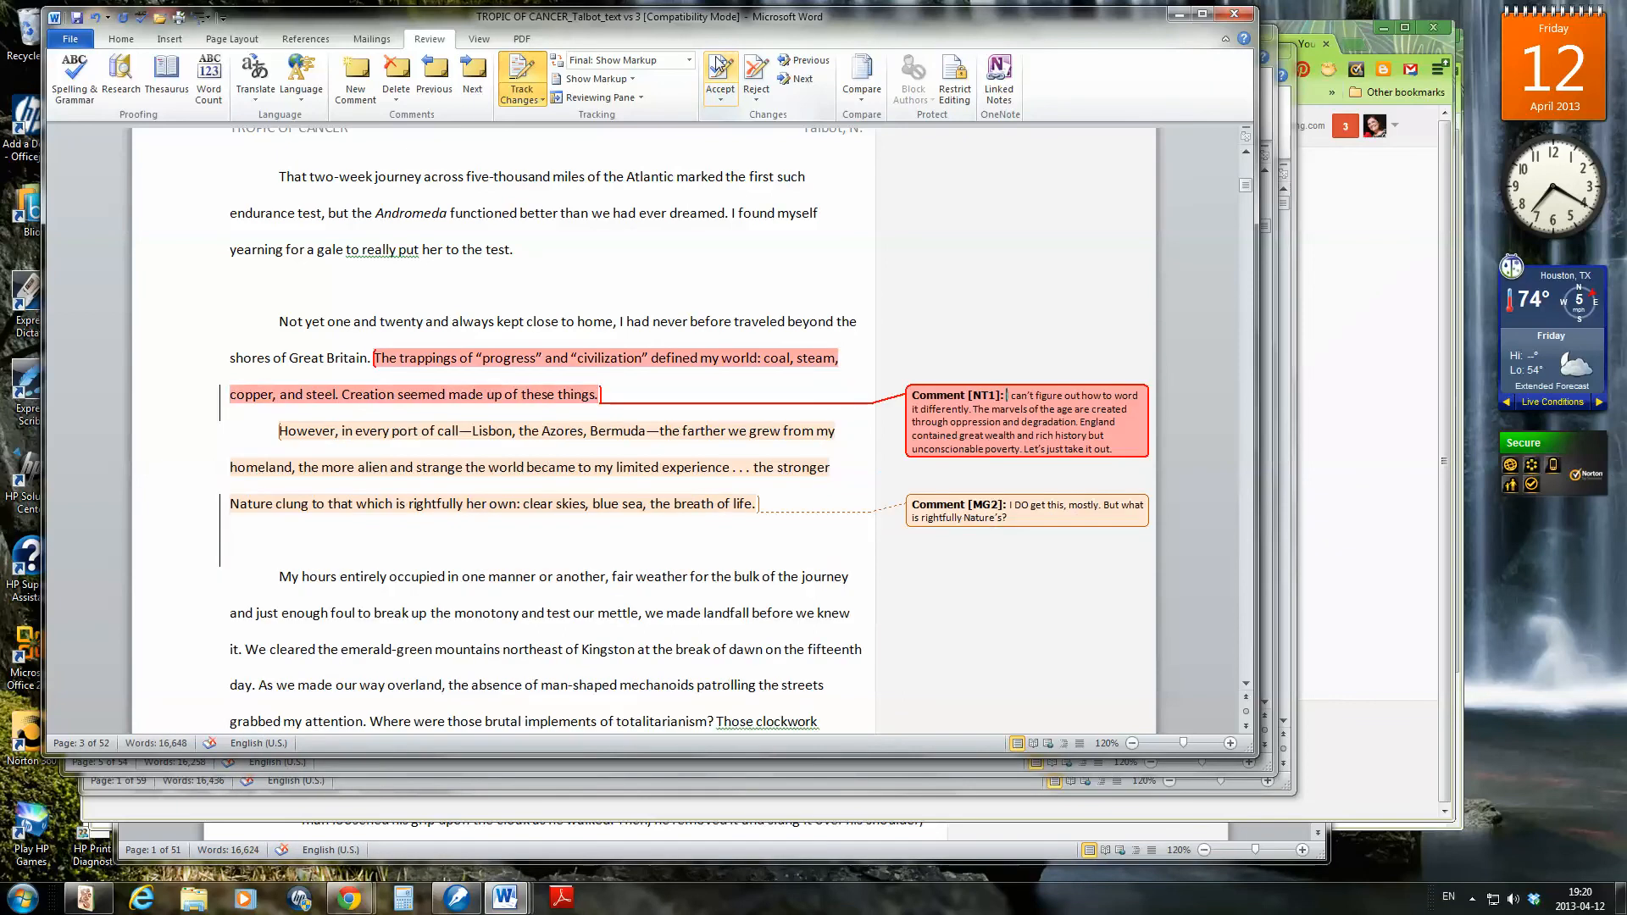
pyautogui.click(751, 69)
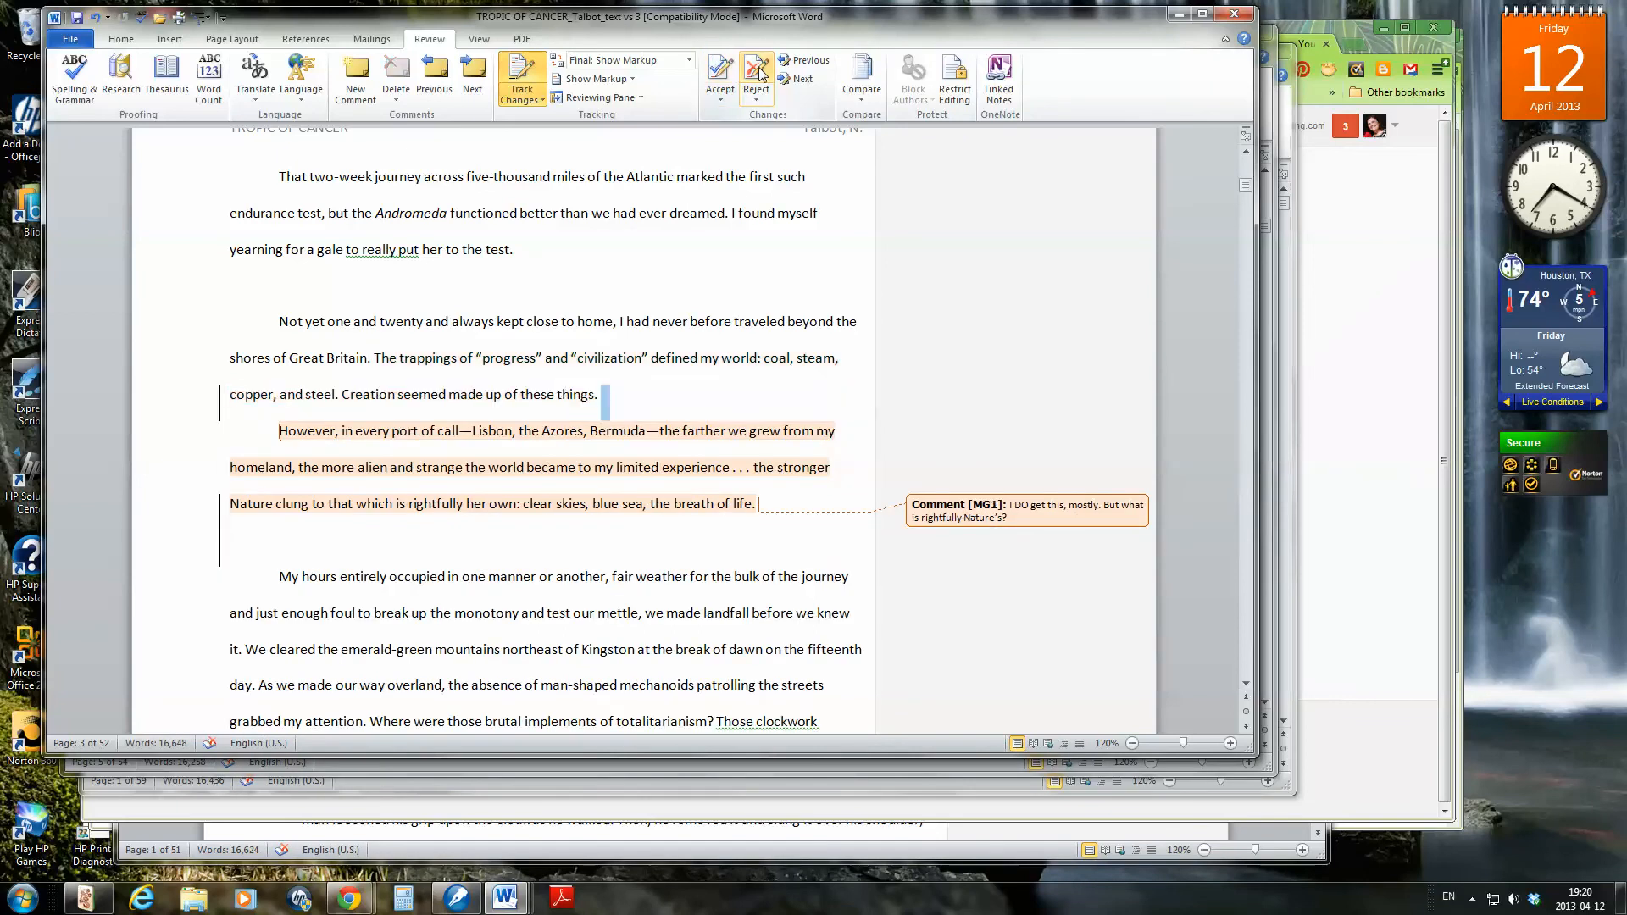
# - Step through the reviewer comments after "Creation seemed made up of these things", ending on comment MG5 at "Thus, the great paradox"
pyautogui.scroll(-2, 605, 527)
pyautogui.scroll(1, 606, 527)
pyautogui.scroll(1, 606, 527)
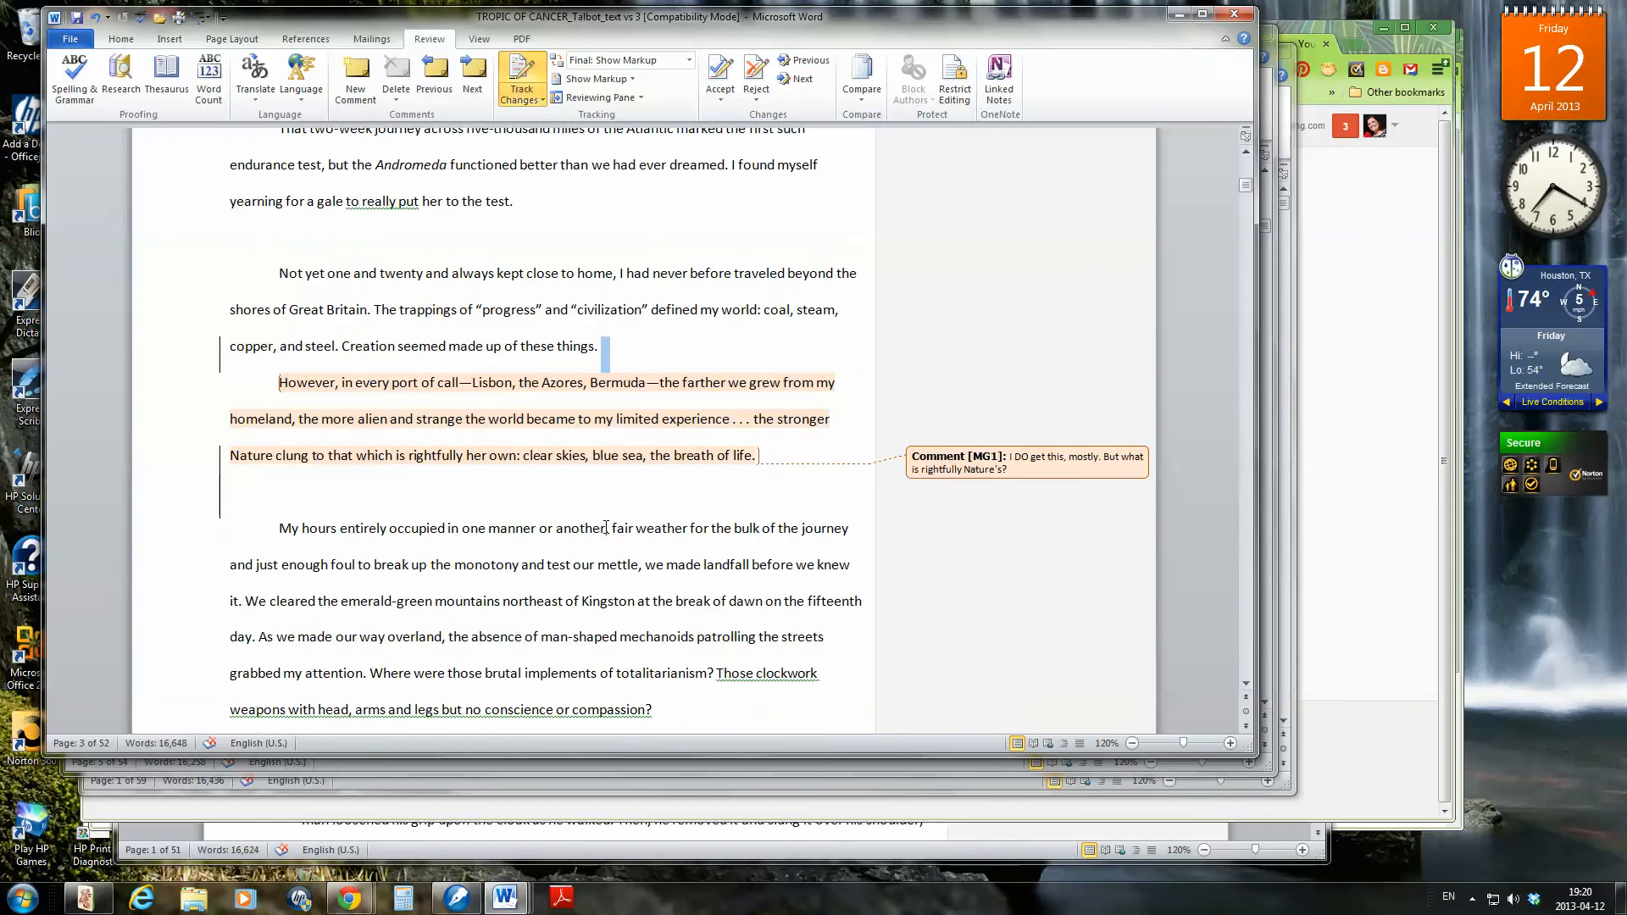
pyautogui.click(628, 346)
pyautogui.click(472, 75)
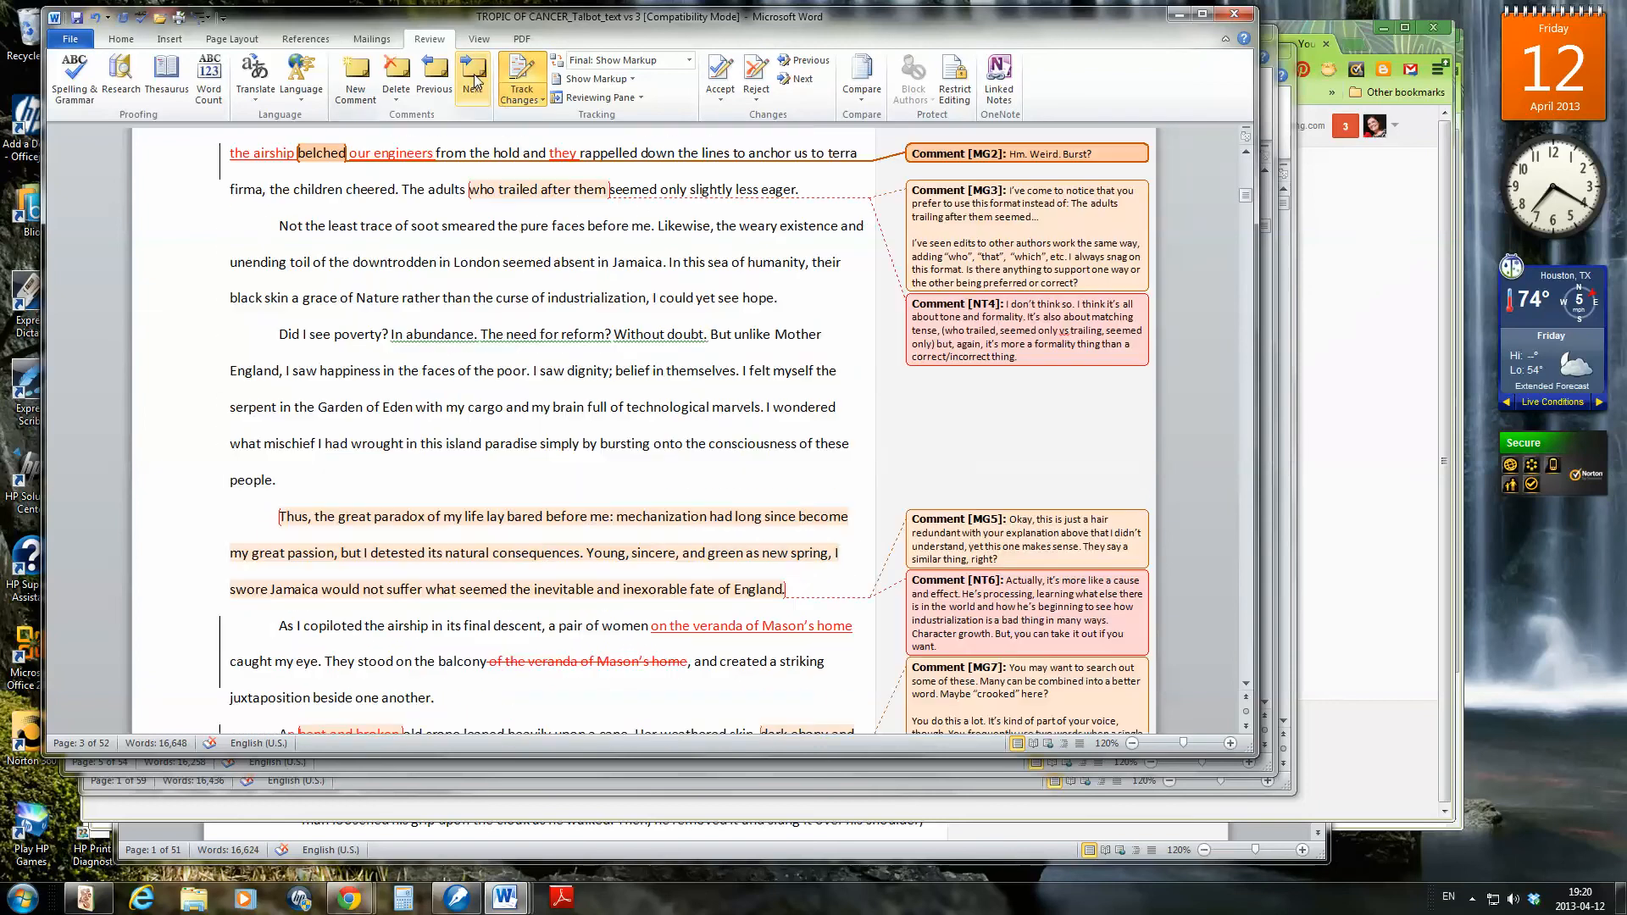
pyautogui.click(472, 74)
pyautogui.click(472, 74)
pyautogui.click(474, 81)
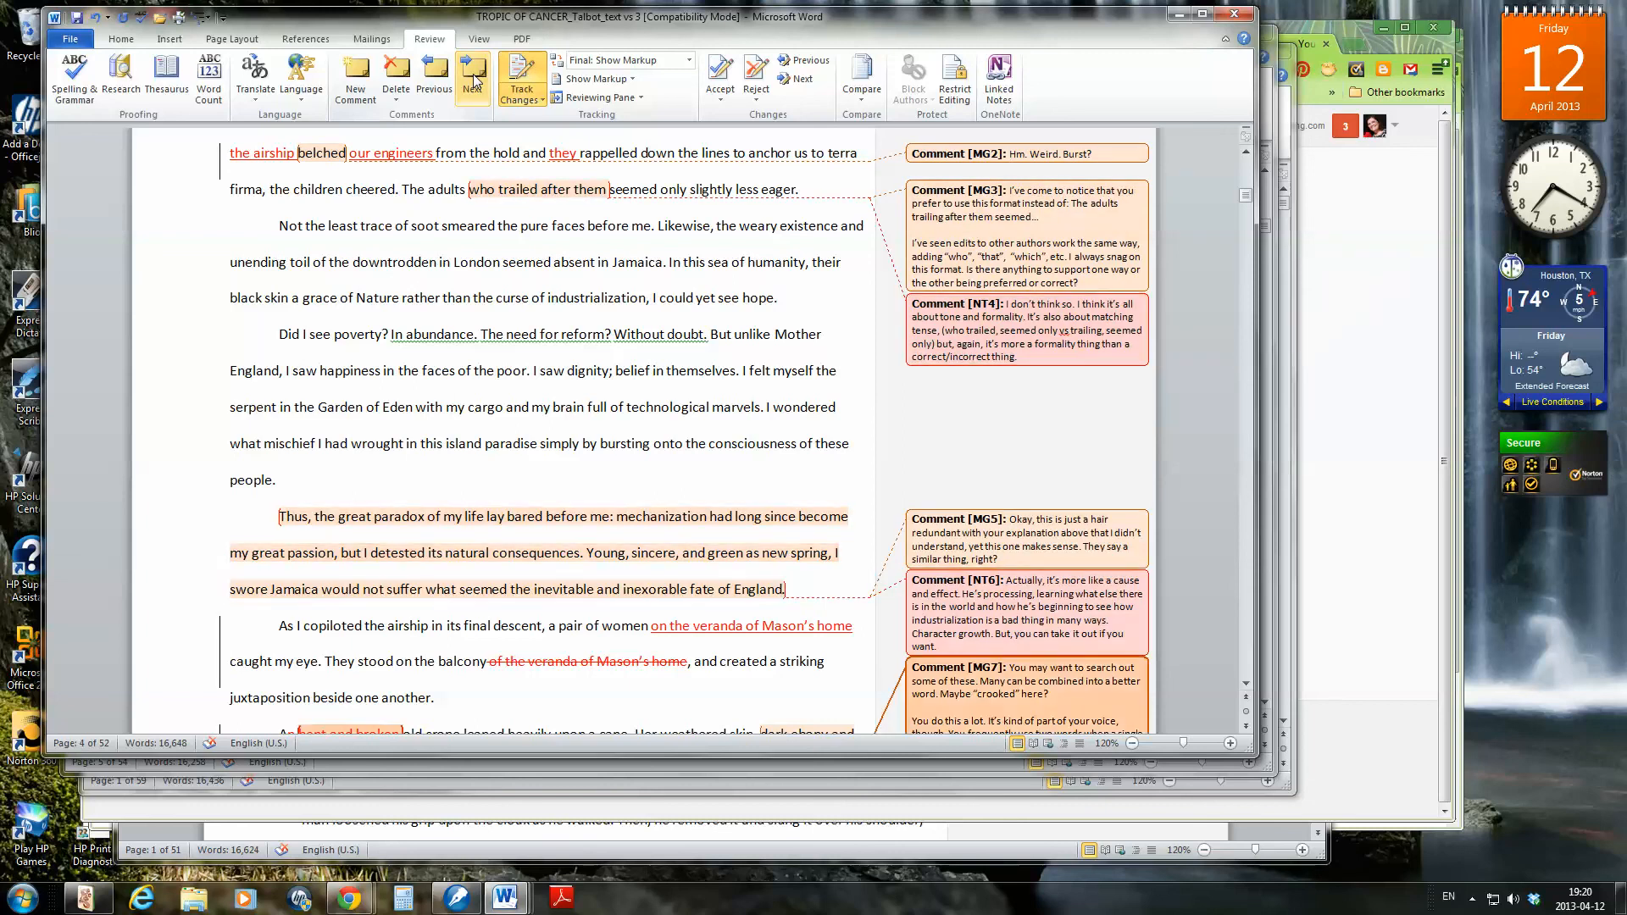
pyautogui.click(434, 76)
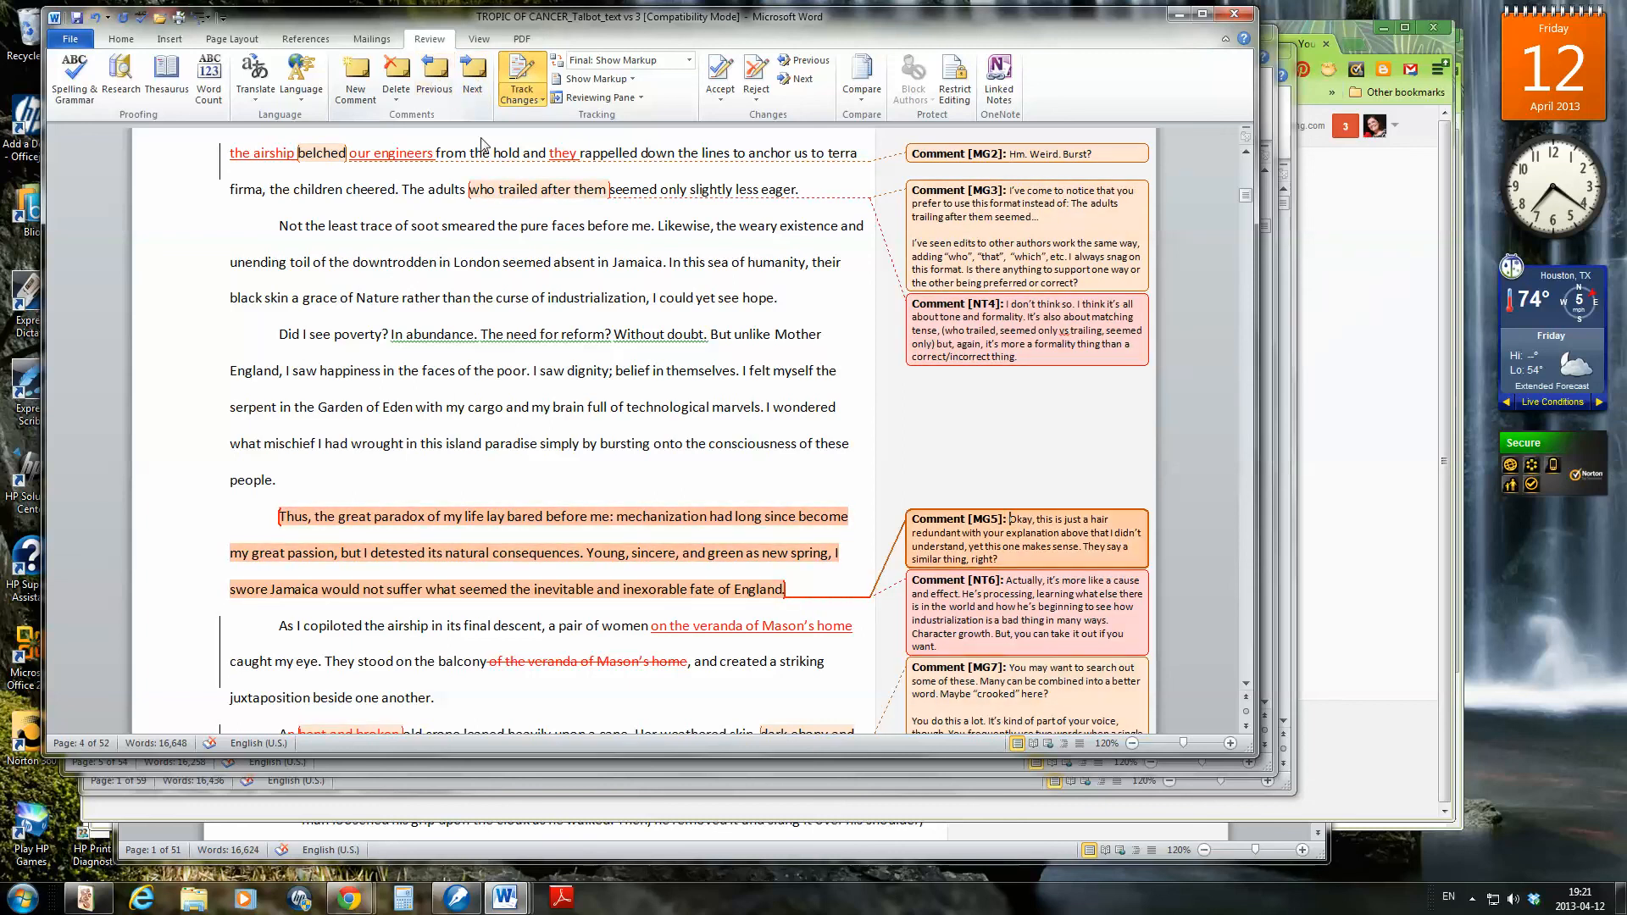
# - Step forward through the tracked changes from the veranda edits to the insertion "appeared intent on", and clear the selection
pyautogui.click(800, 79)
pyautogui.click(800, 80)
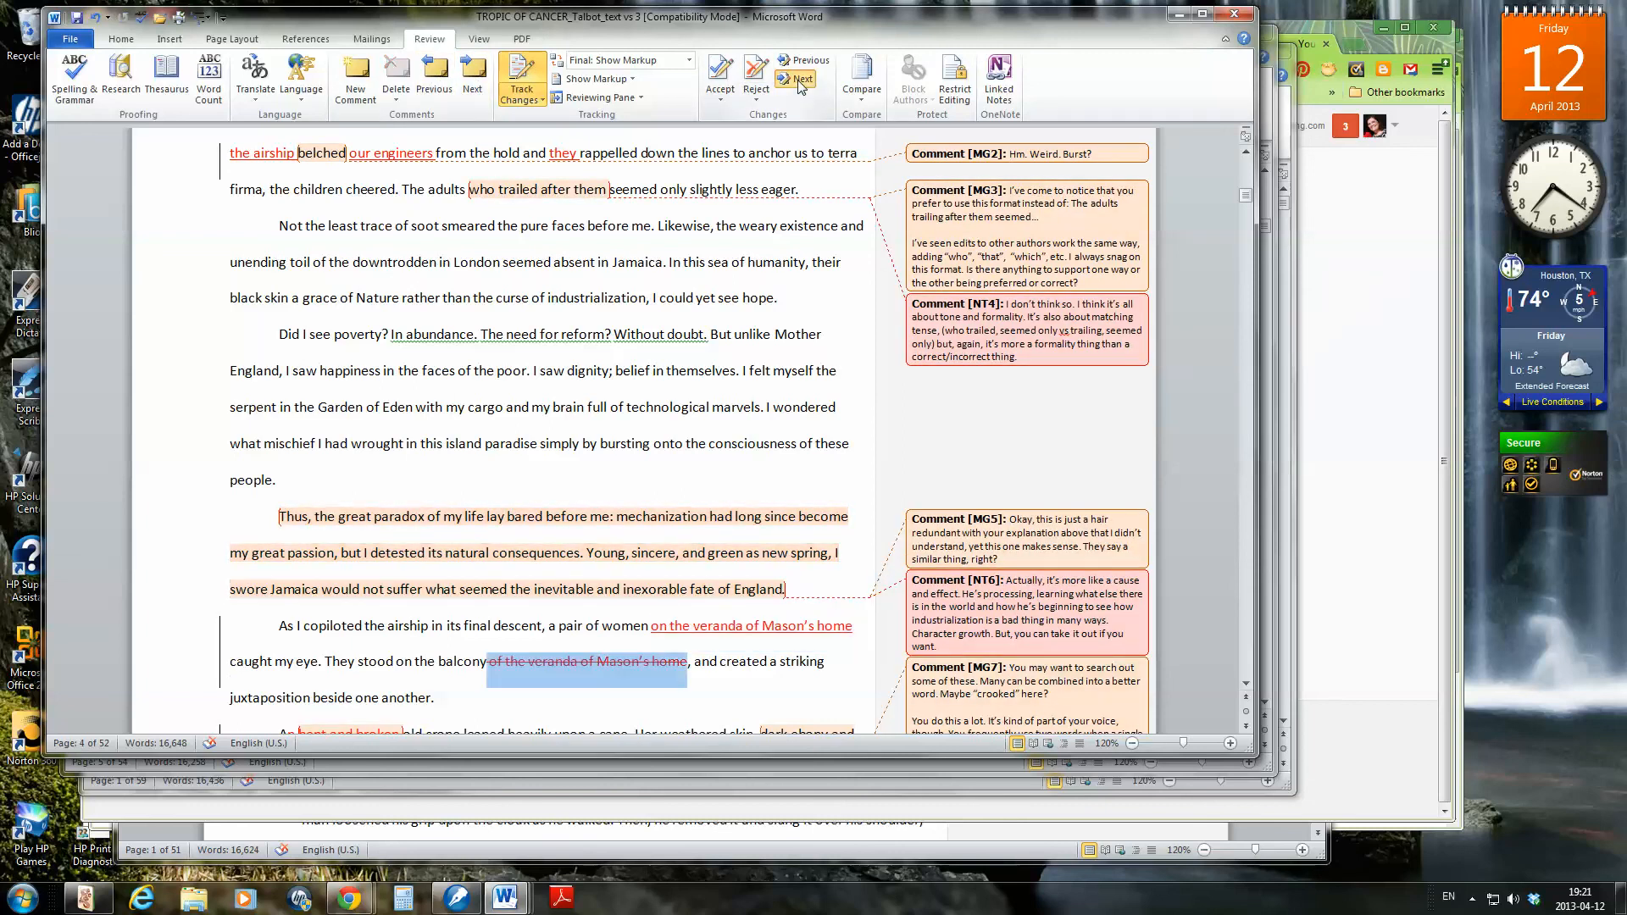
pyautogui.click(800, 80)
pyautogui.click(800, 80)
pyautogui.click(799, 80)
pyautogui.click(800, 80)
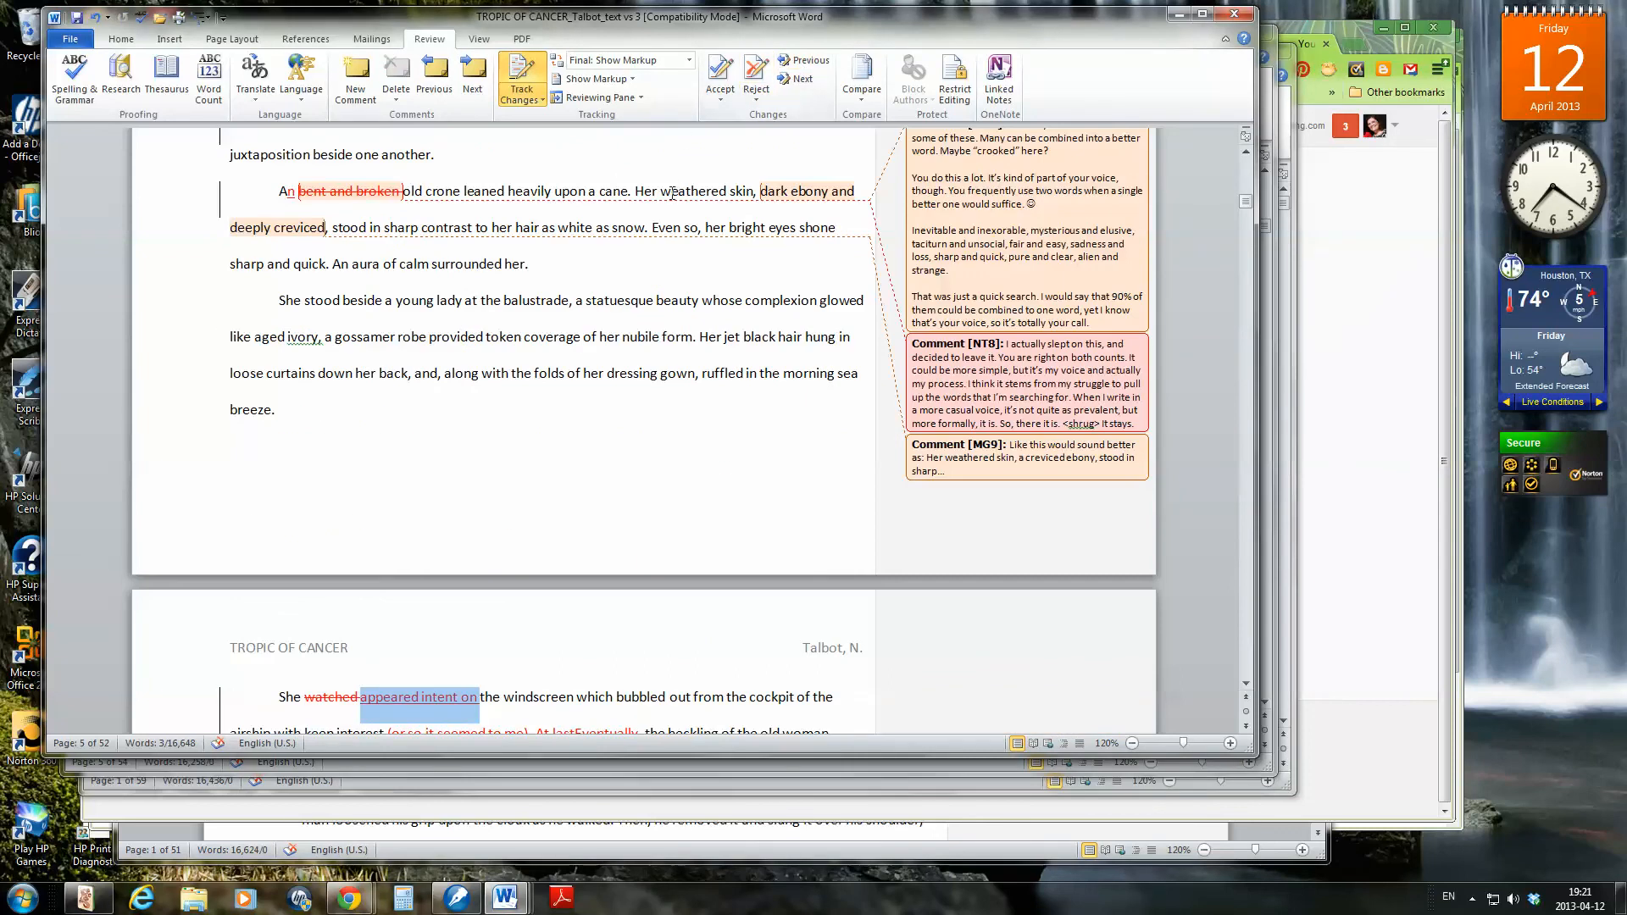
pyautogui.click(668, 226)
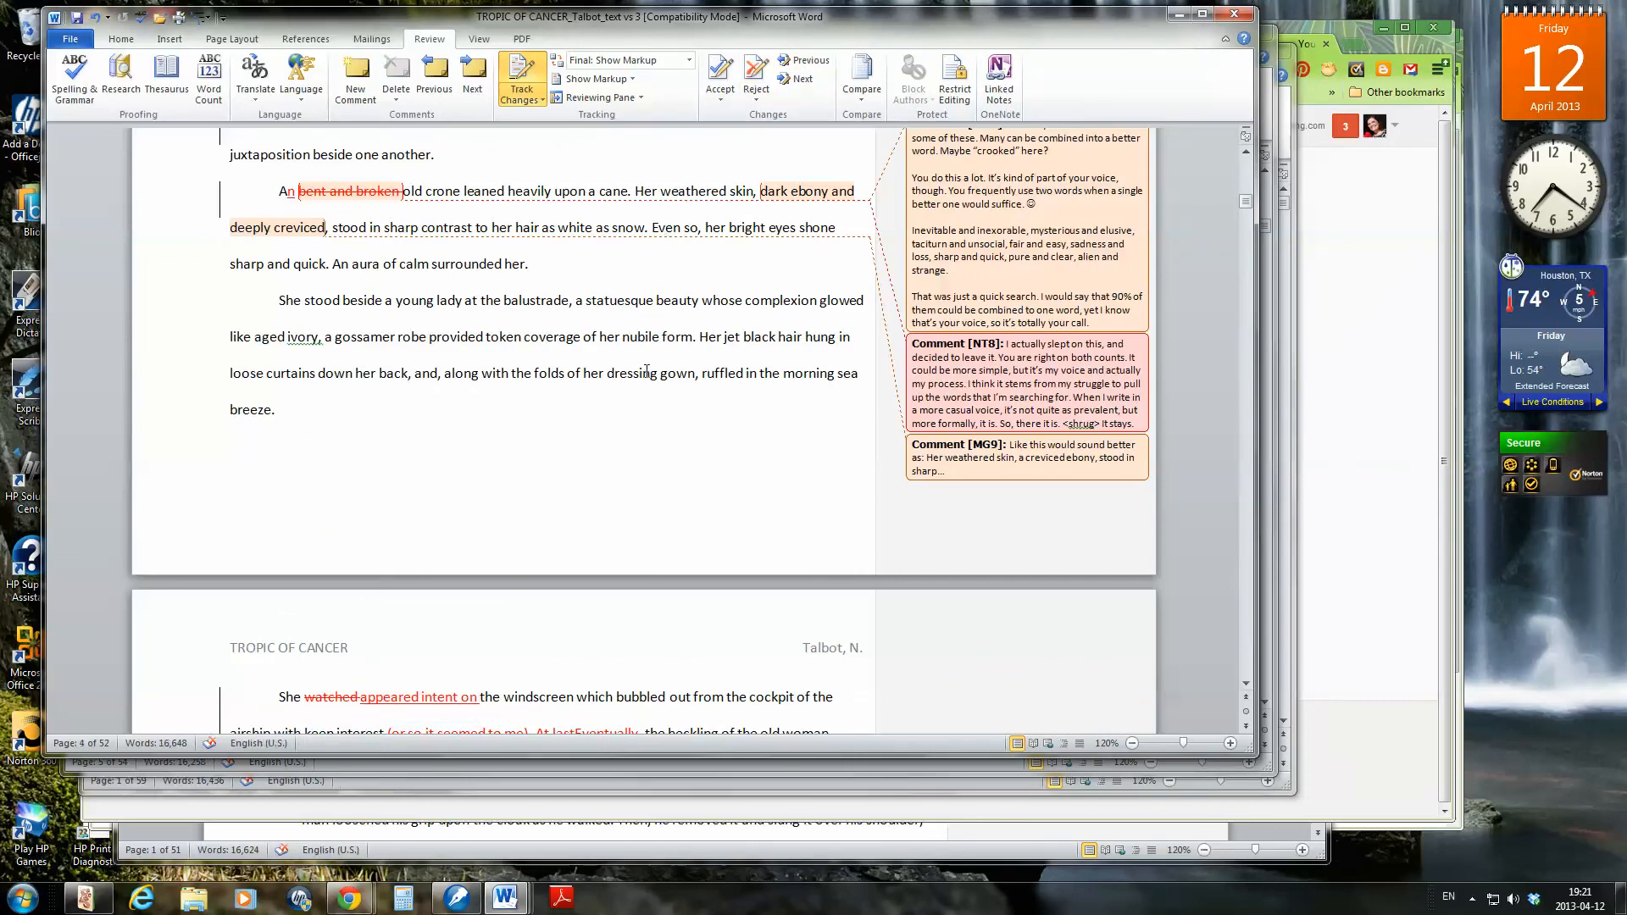
# - Add a blank comment to the inserted phrase "a partnership with whom" near the manuscript's beginning, and delete that comment
pyautogui.scroll(15, 646, 371)
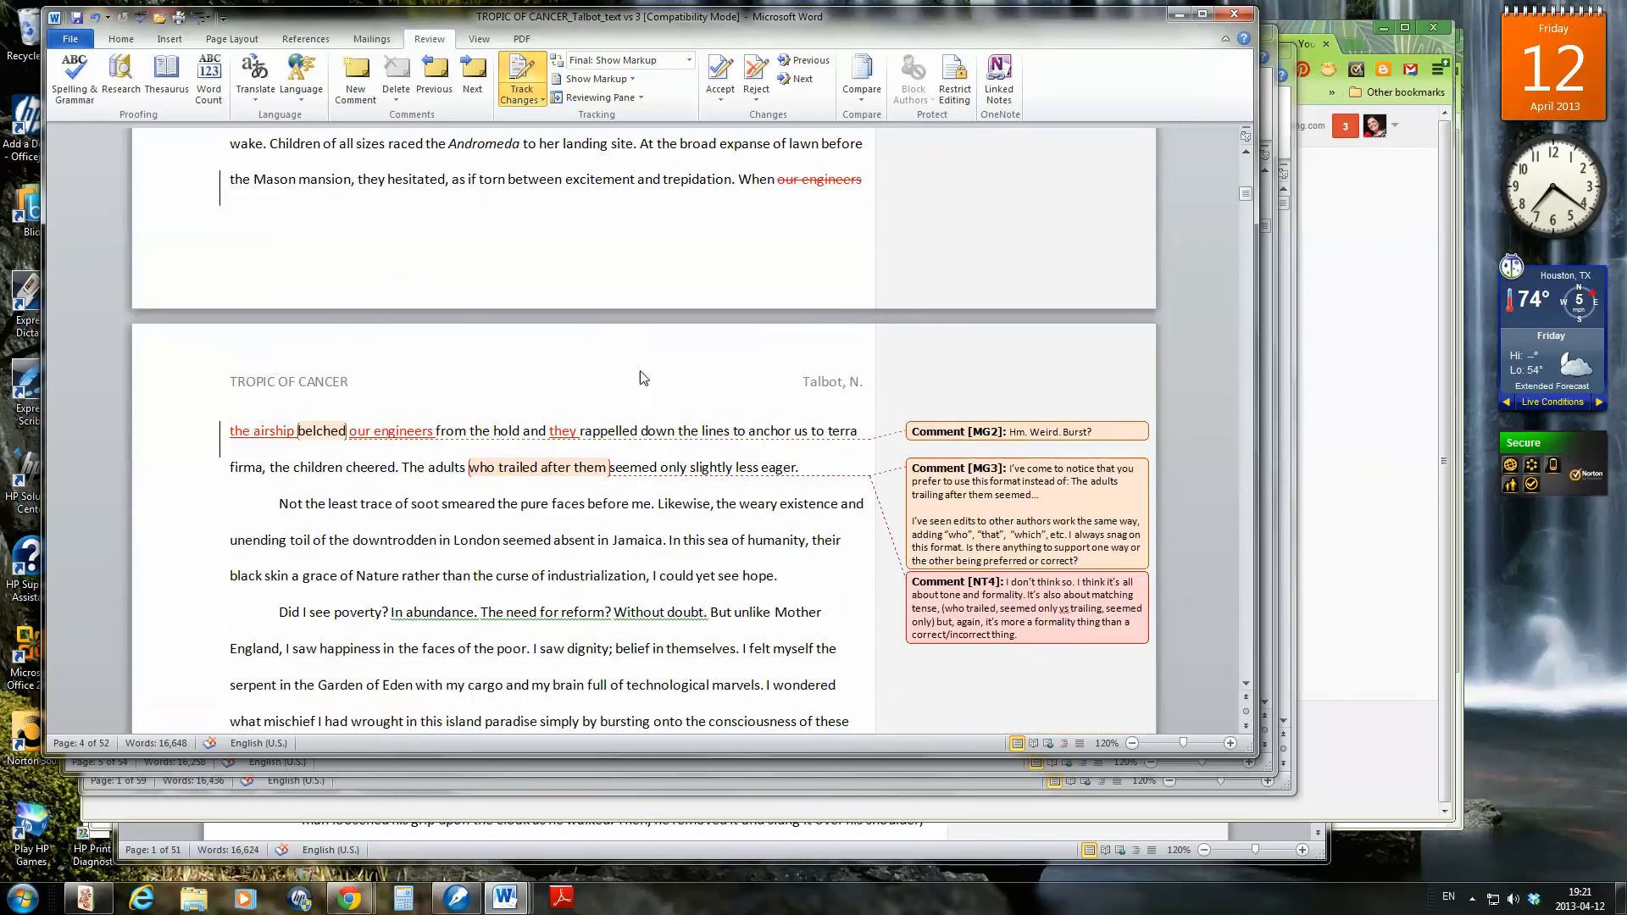
pyautogui.scroll(1, 642, 375)
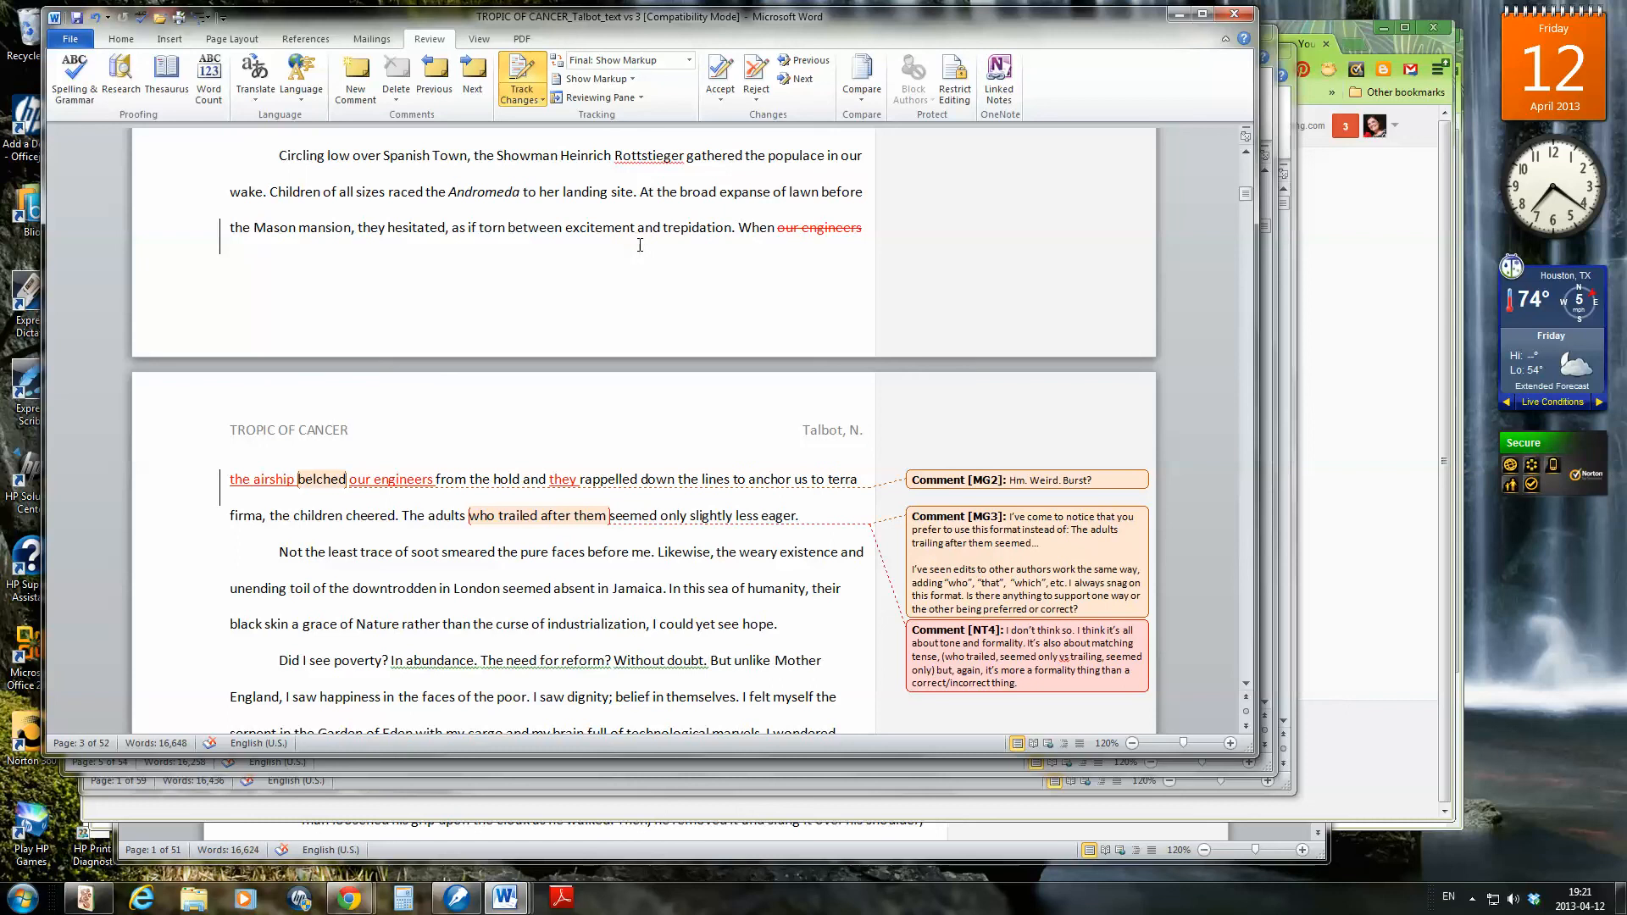
pyautogui.scroll(15, 739, 528)
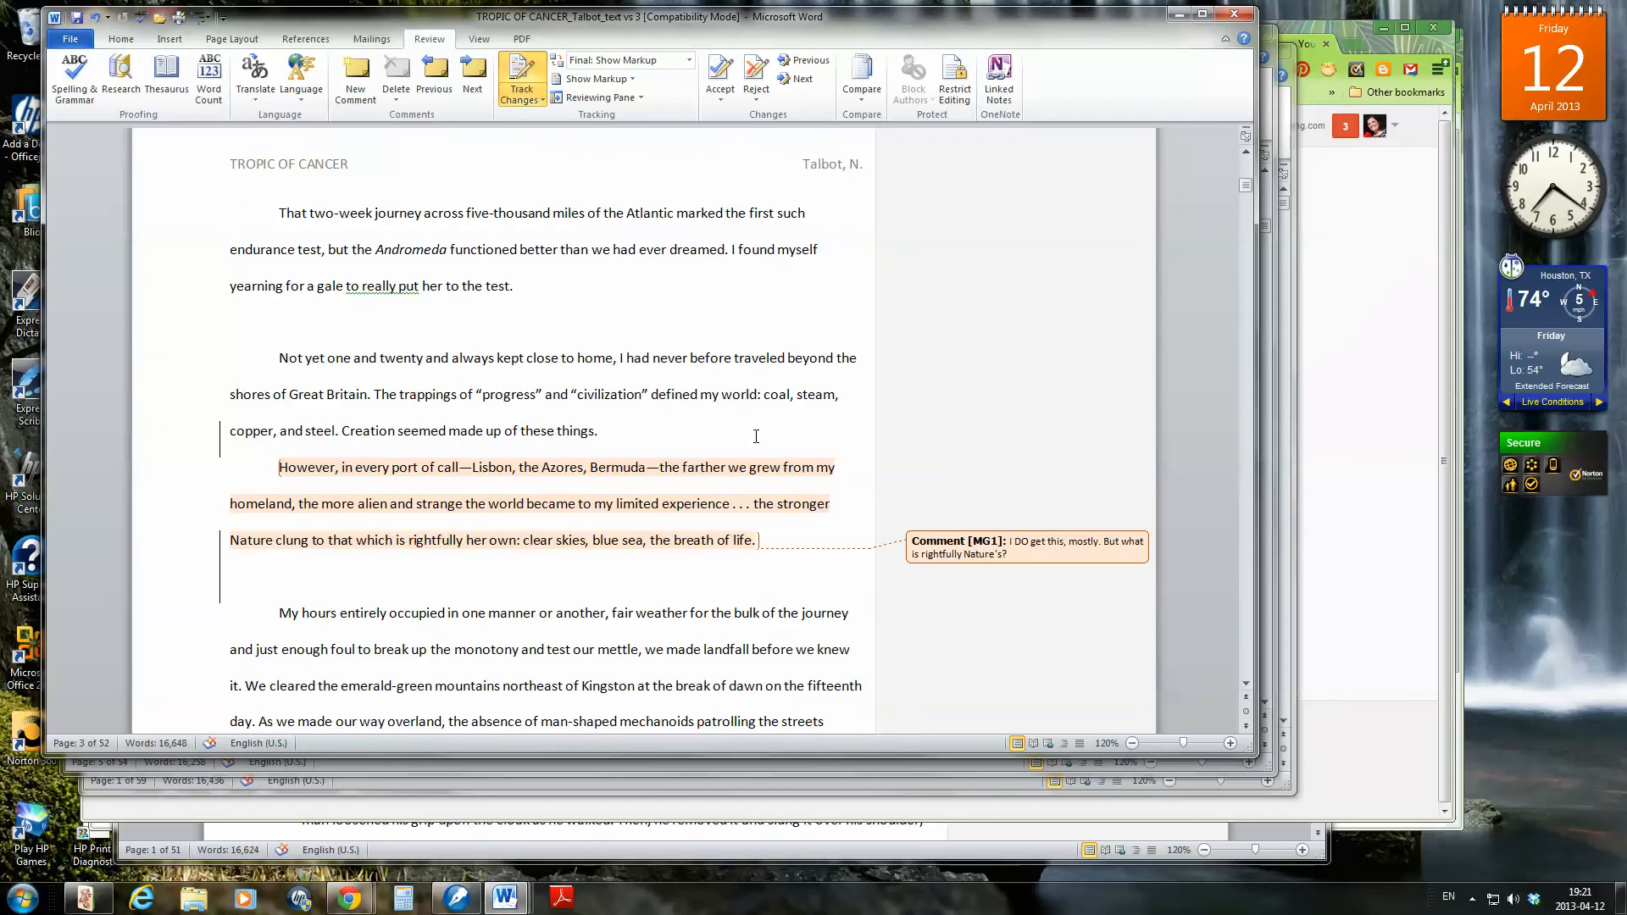
pyautogui.scroll(15, 756, 437)
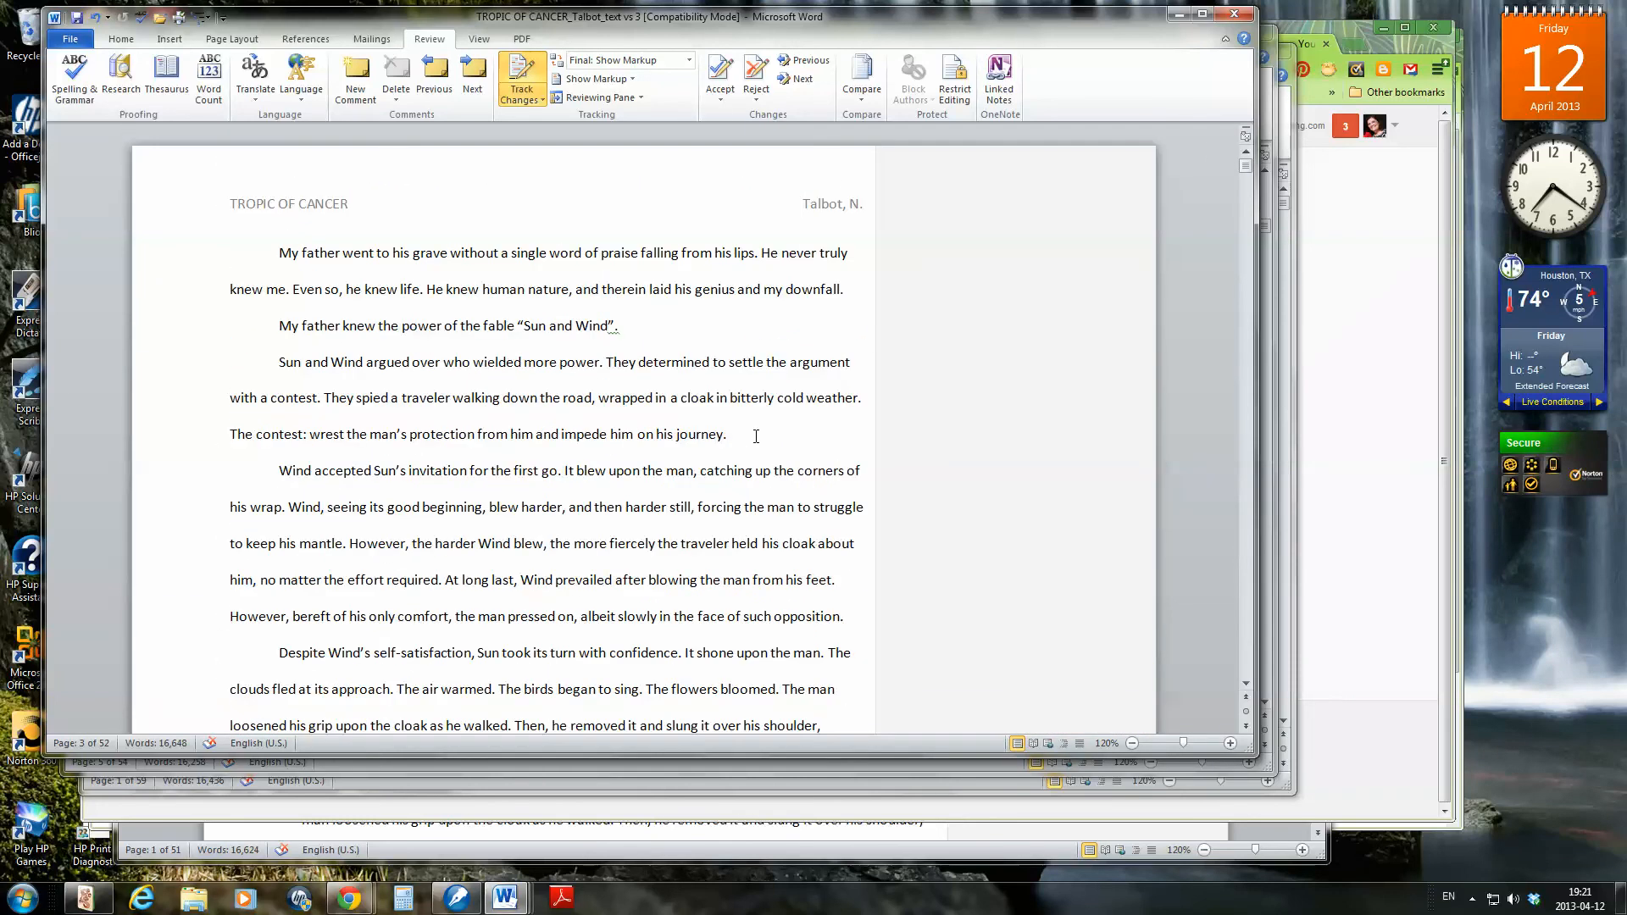
pyautogui.scroll(-4, 692, 291)
pyautogui.scroll(-8, 693, 292)
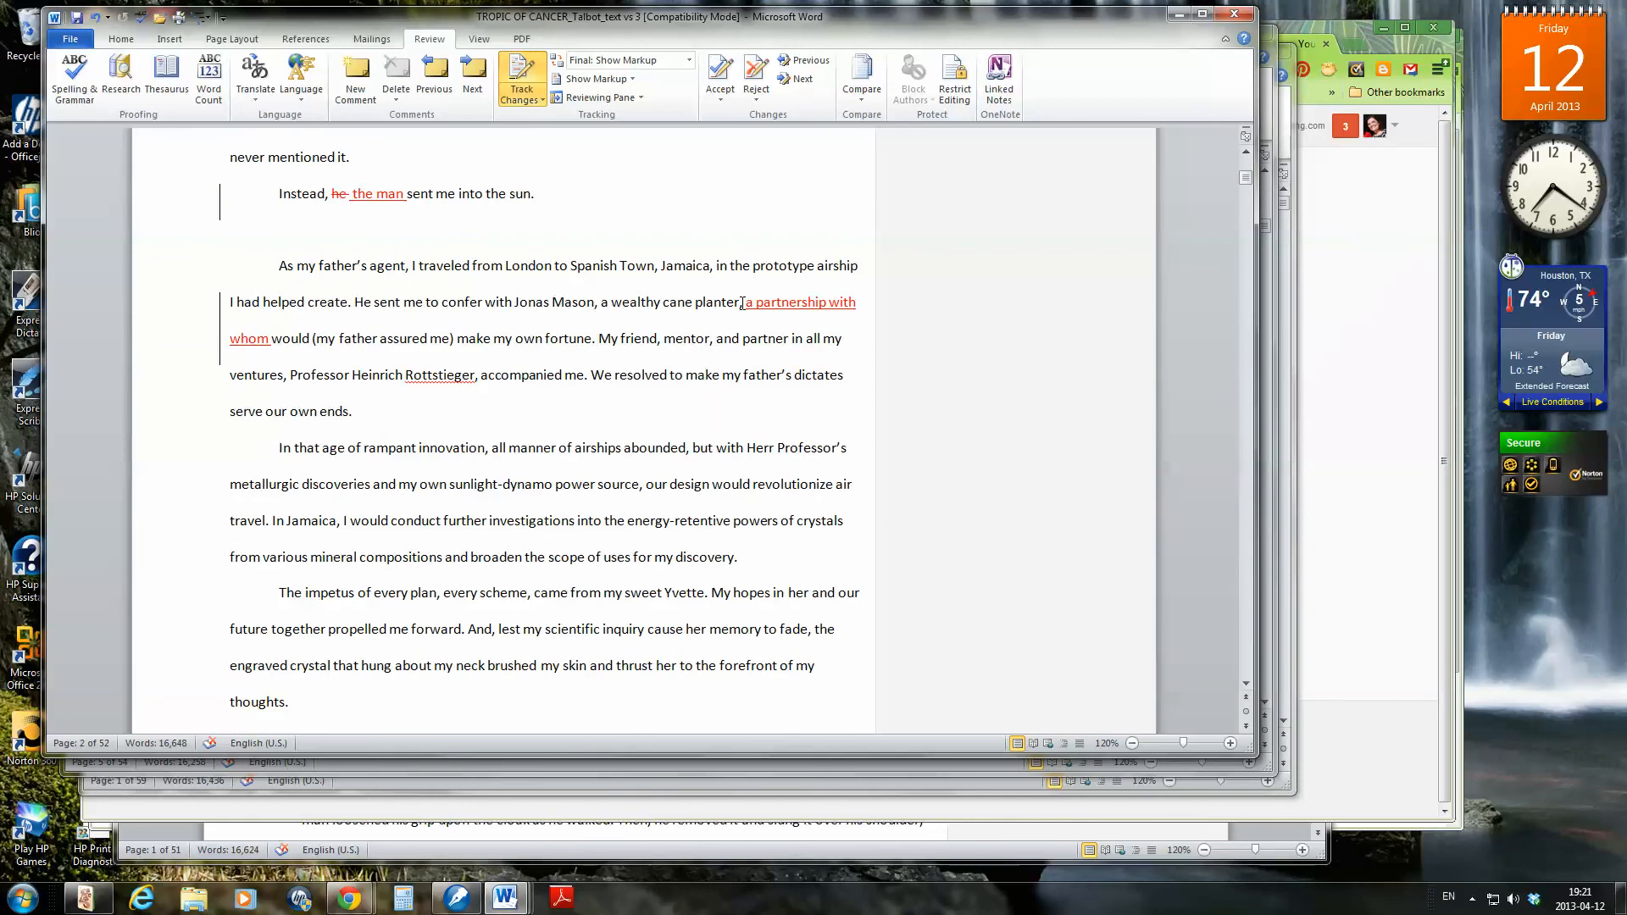
pyautogui.click(744, 303)
pyautogui.moveTo(744, 303); pyautogui.dragTo(271, 354)
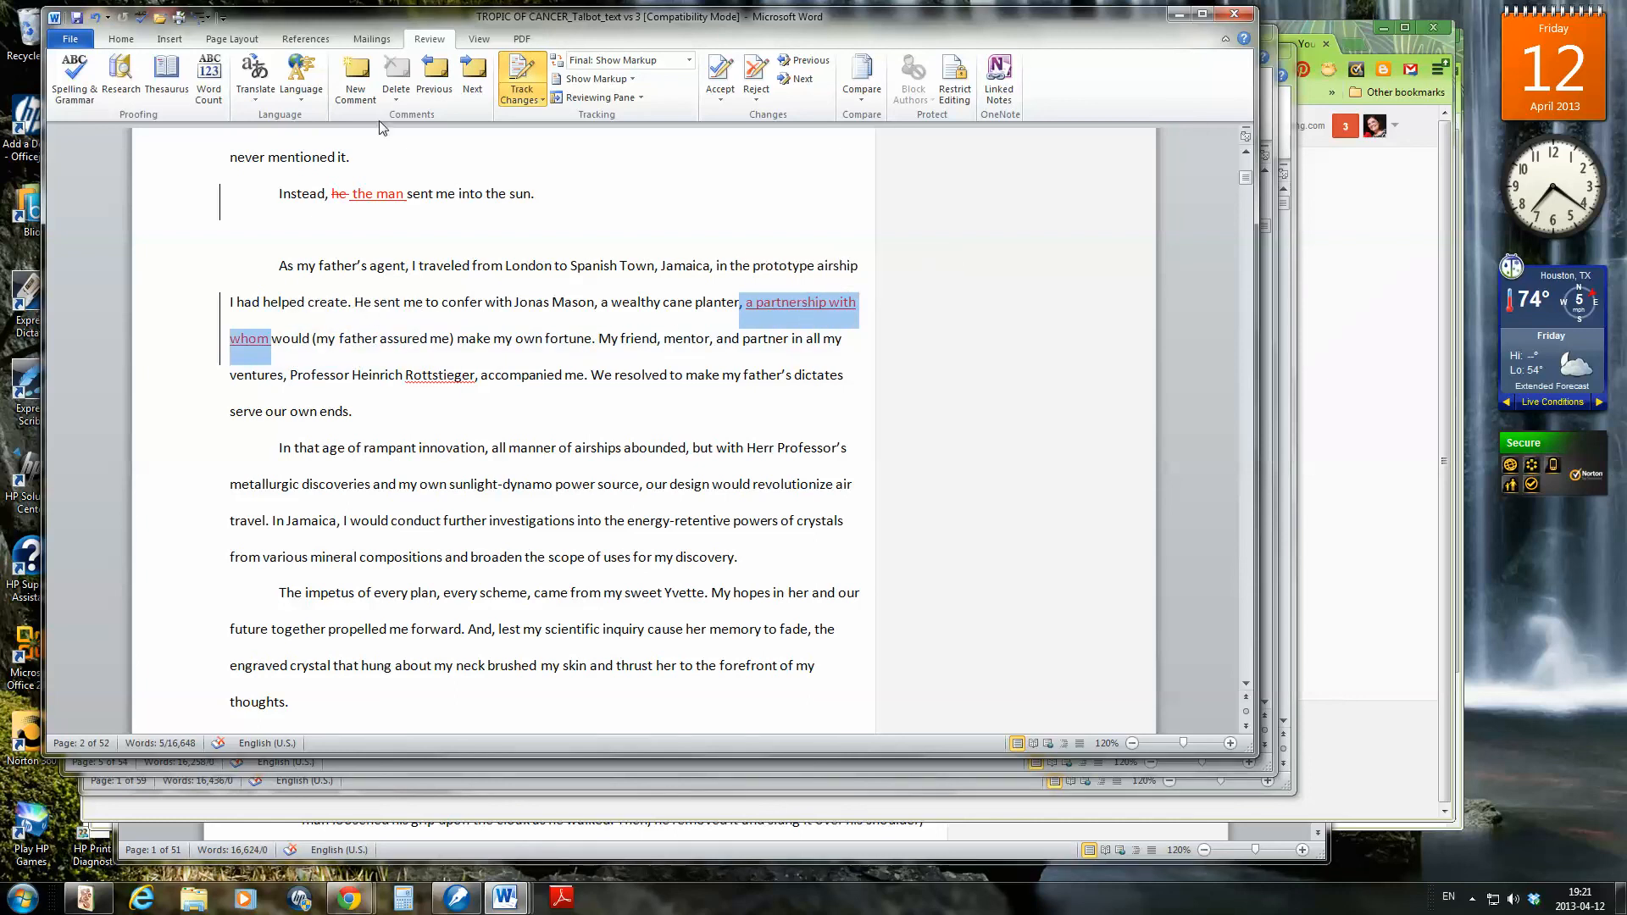
pyautogui.click(349, 75)
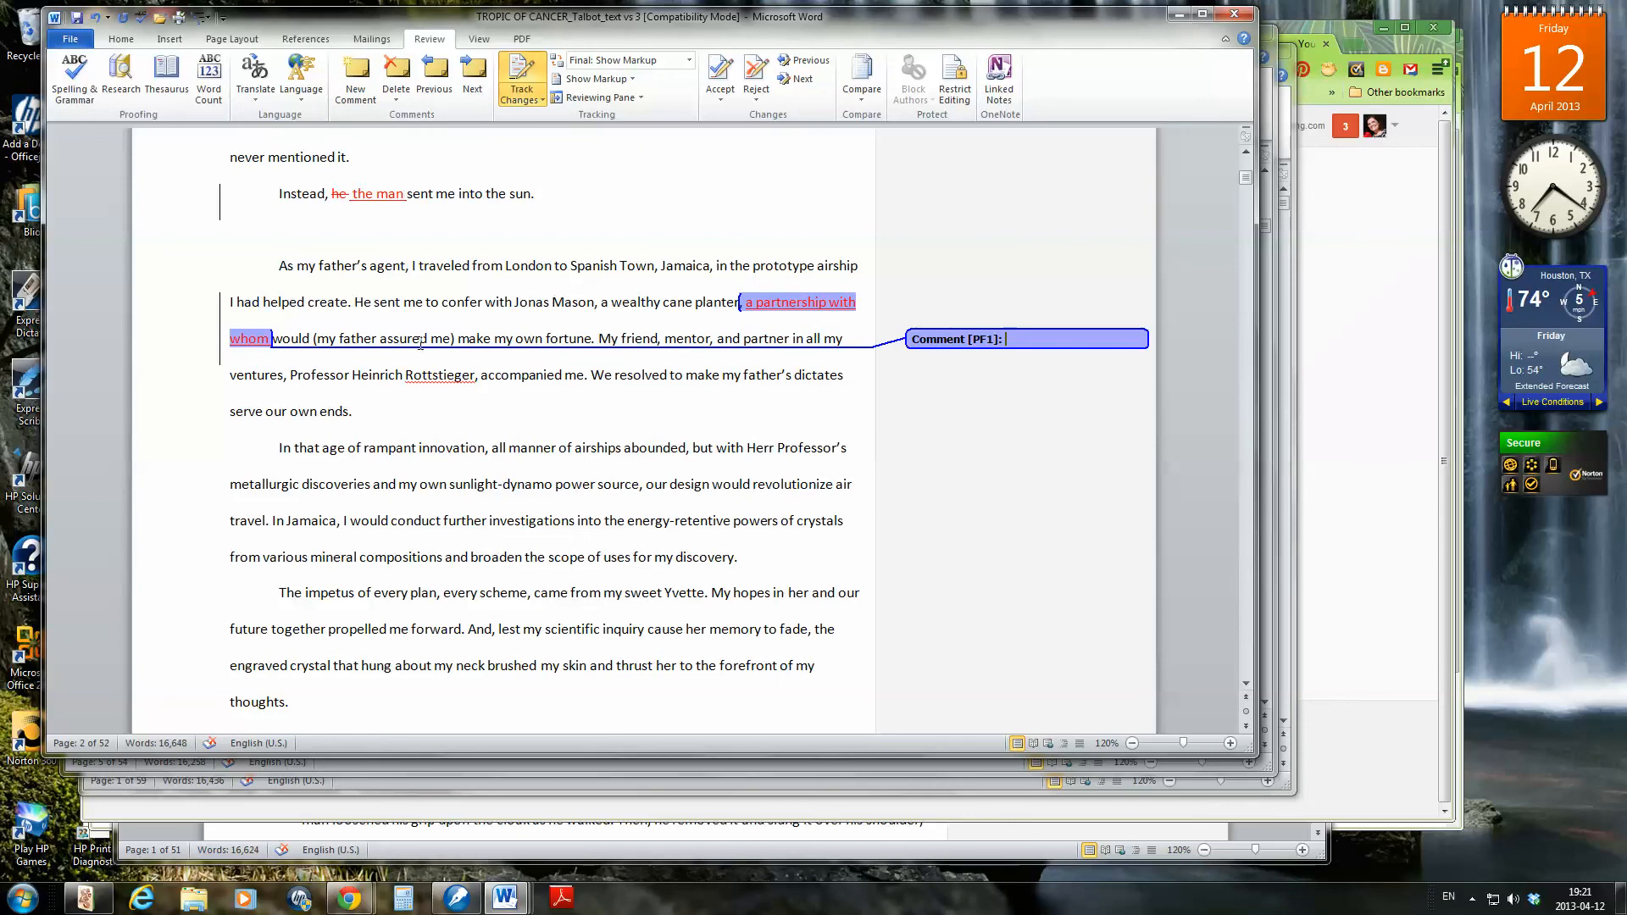
pyautogui.rightClick(949, 342)
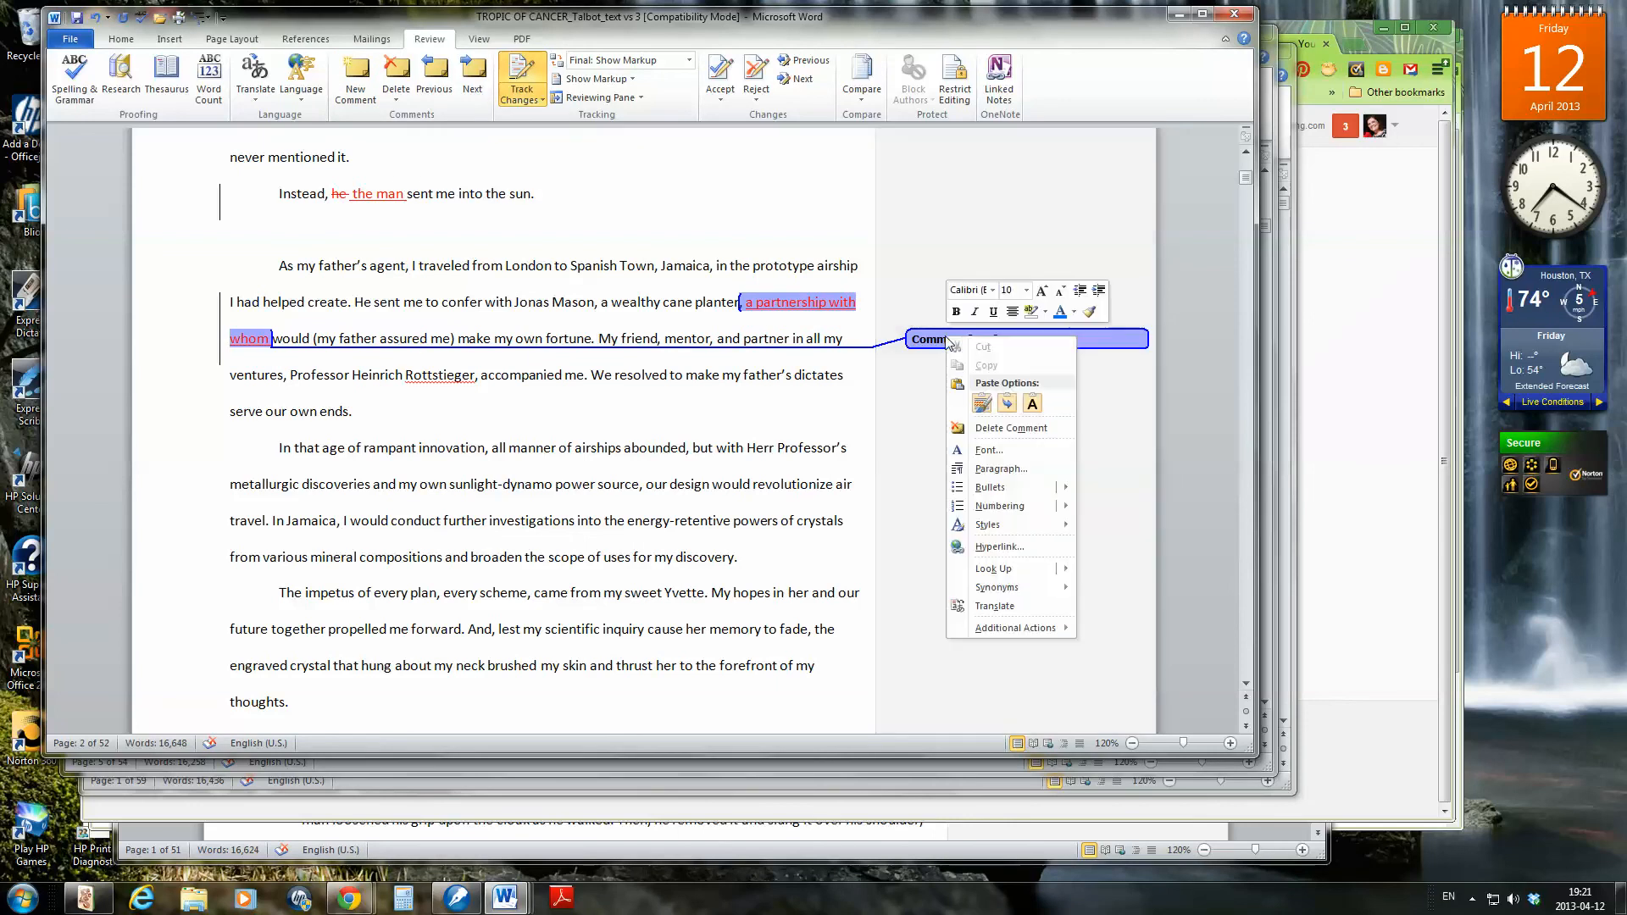
pyautogui.click(1004, 428)
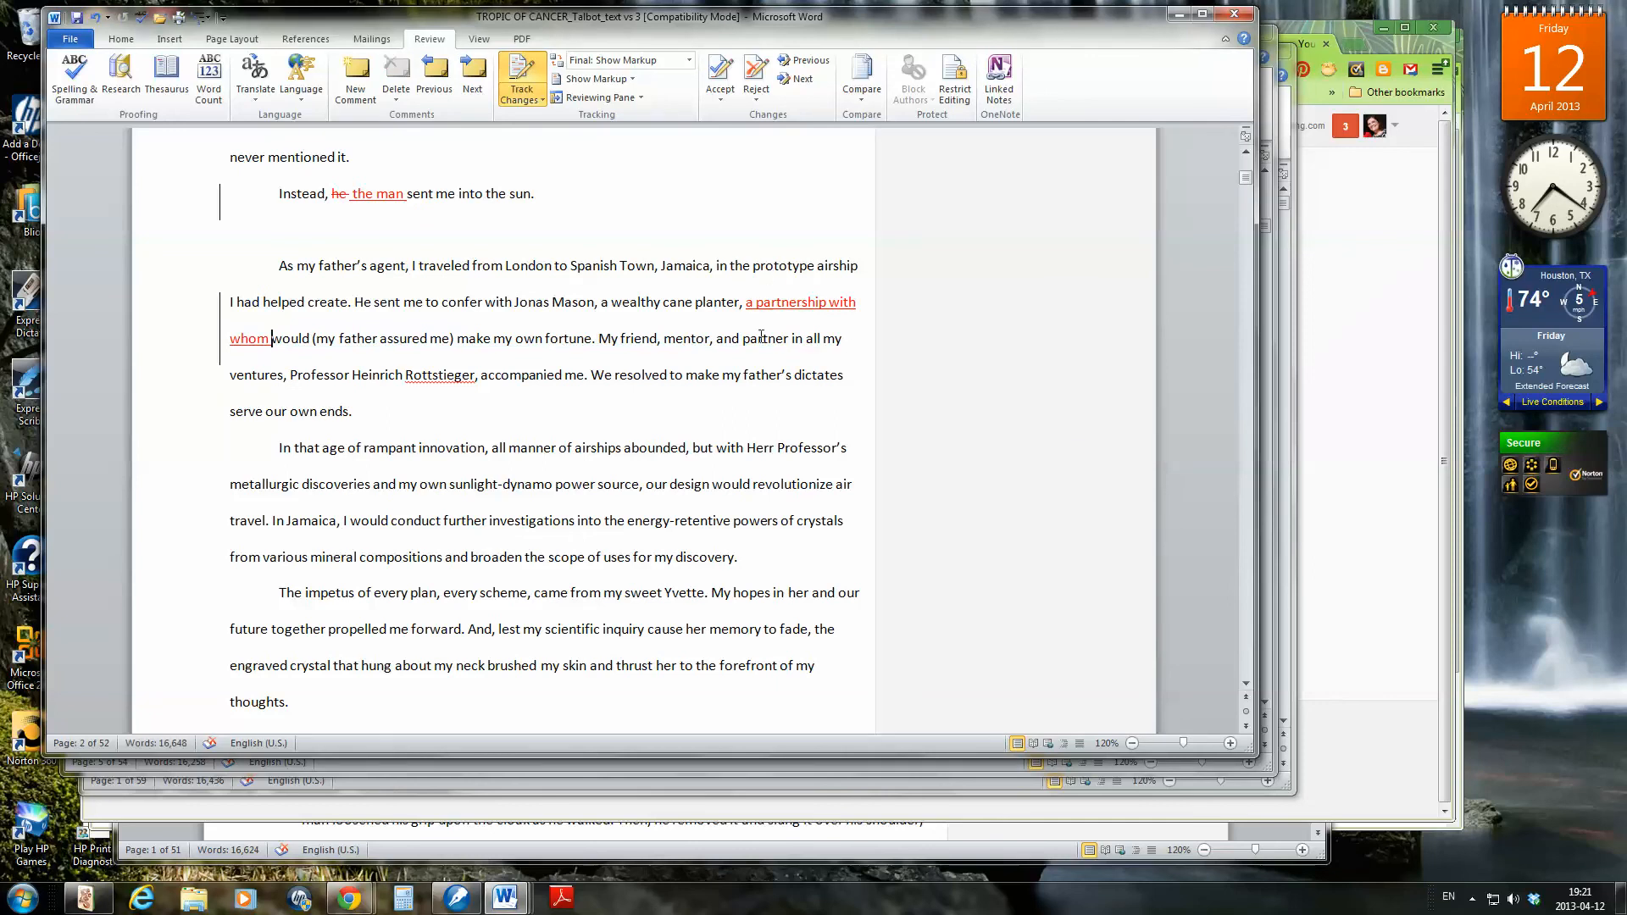
# - Examine reviewer comment MG2 on "belched", reply NT6 on the "great paradox" passage, and the tracked edits on the following page
pyautogui.scroll(-3, 739, 341)
pyautogui.scroll(-10, 739, 341)
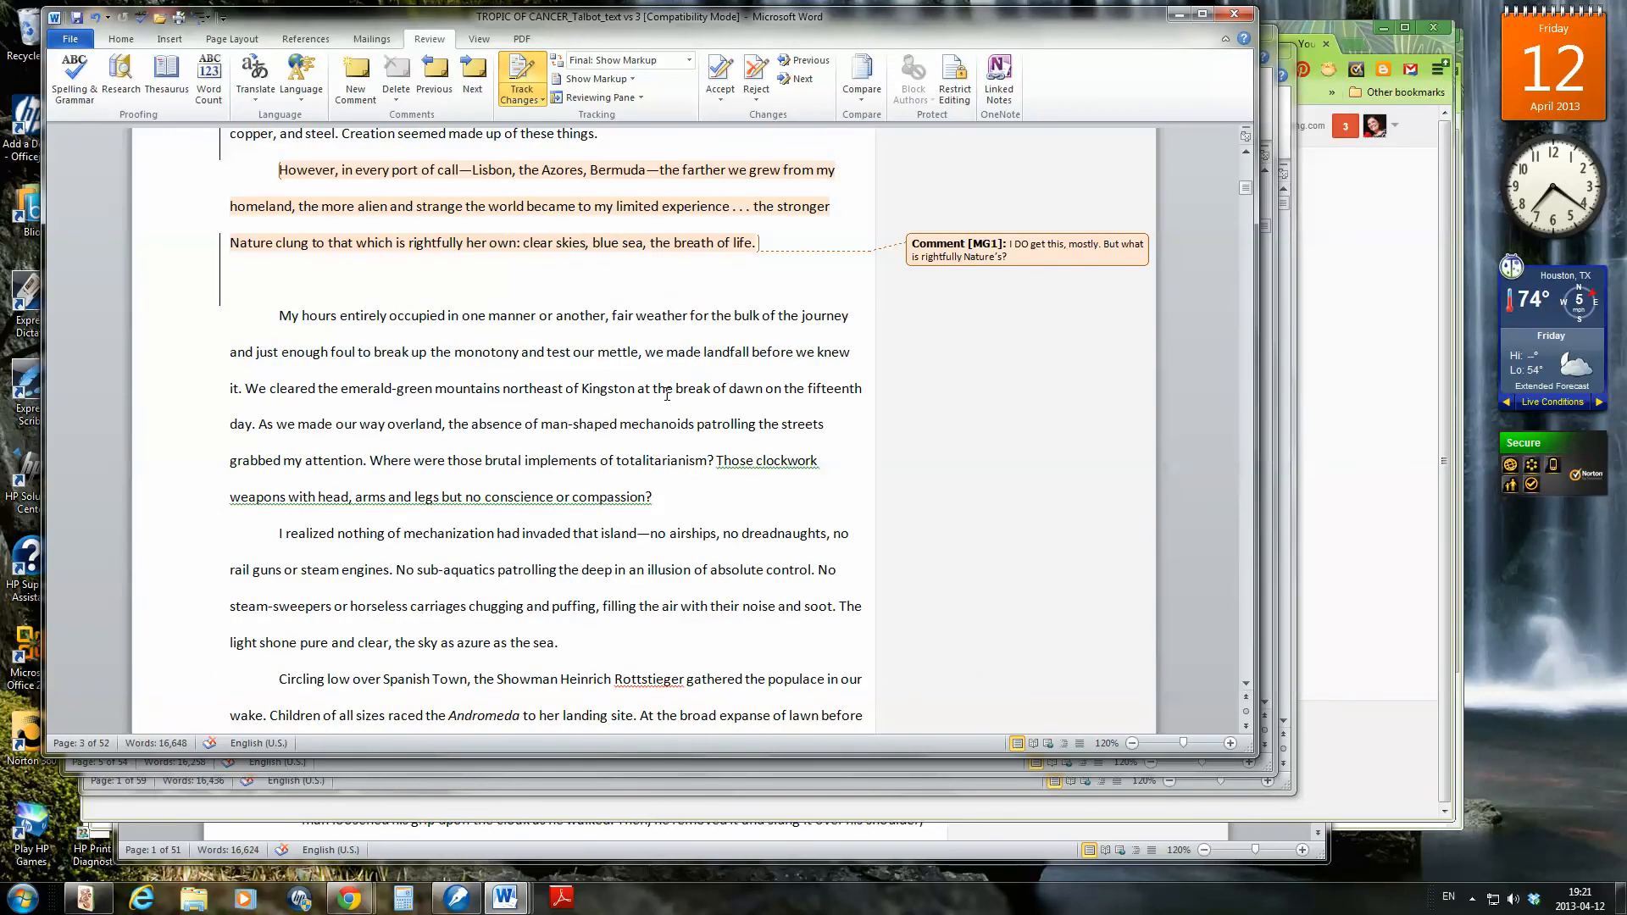
pyautogui.scroll(-2, 641, 373)
pyautogui.scroll(-6, 641, 373)
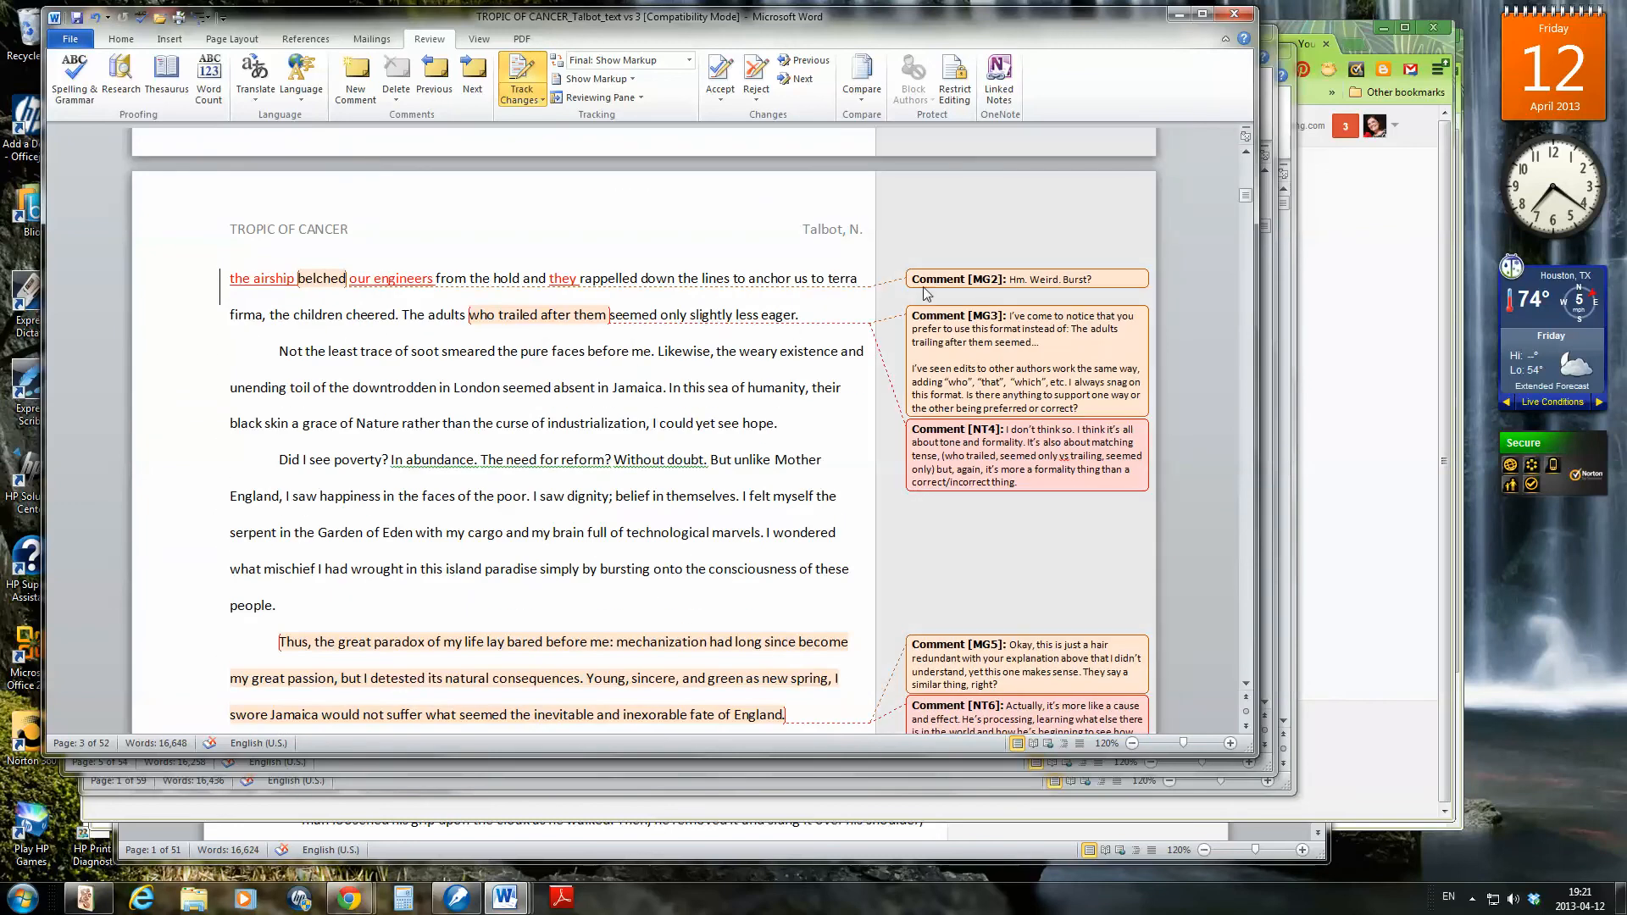
pyautogui.click(924, 280)
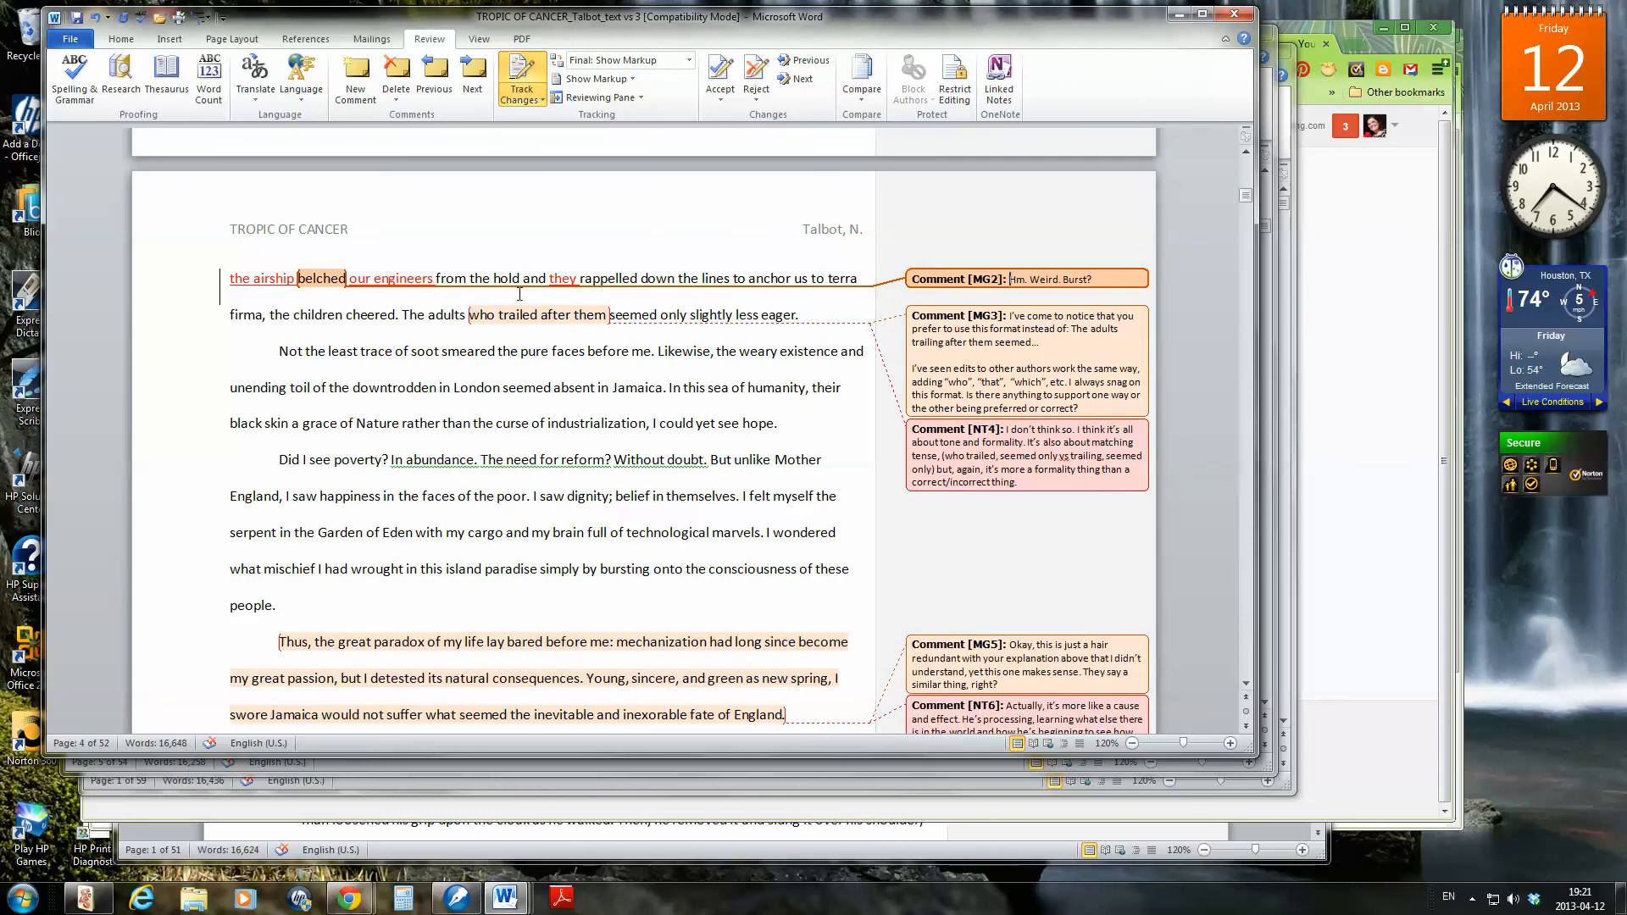
pyautogui.scroll(-6, 547, 335)
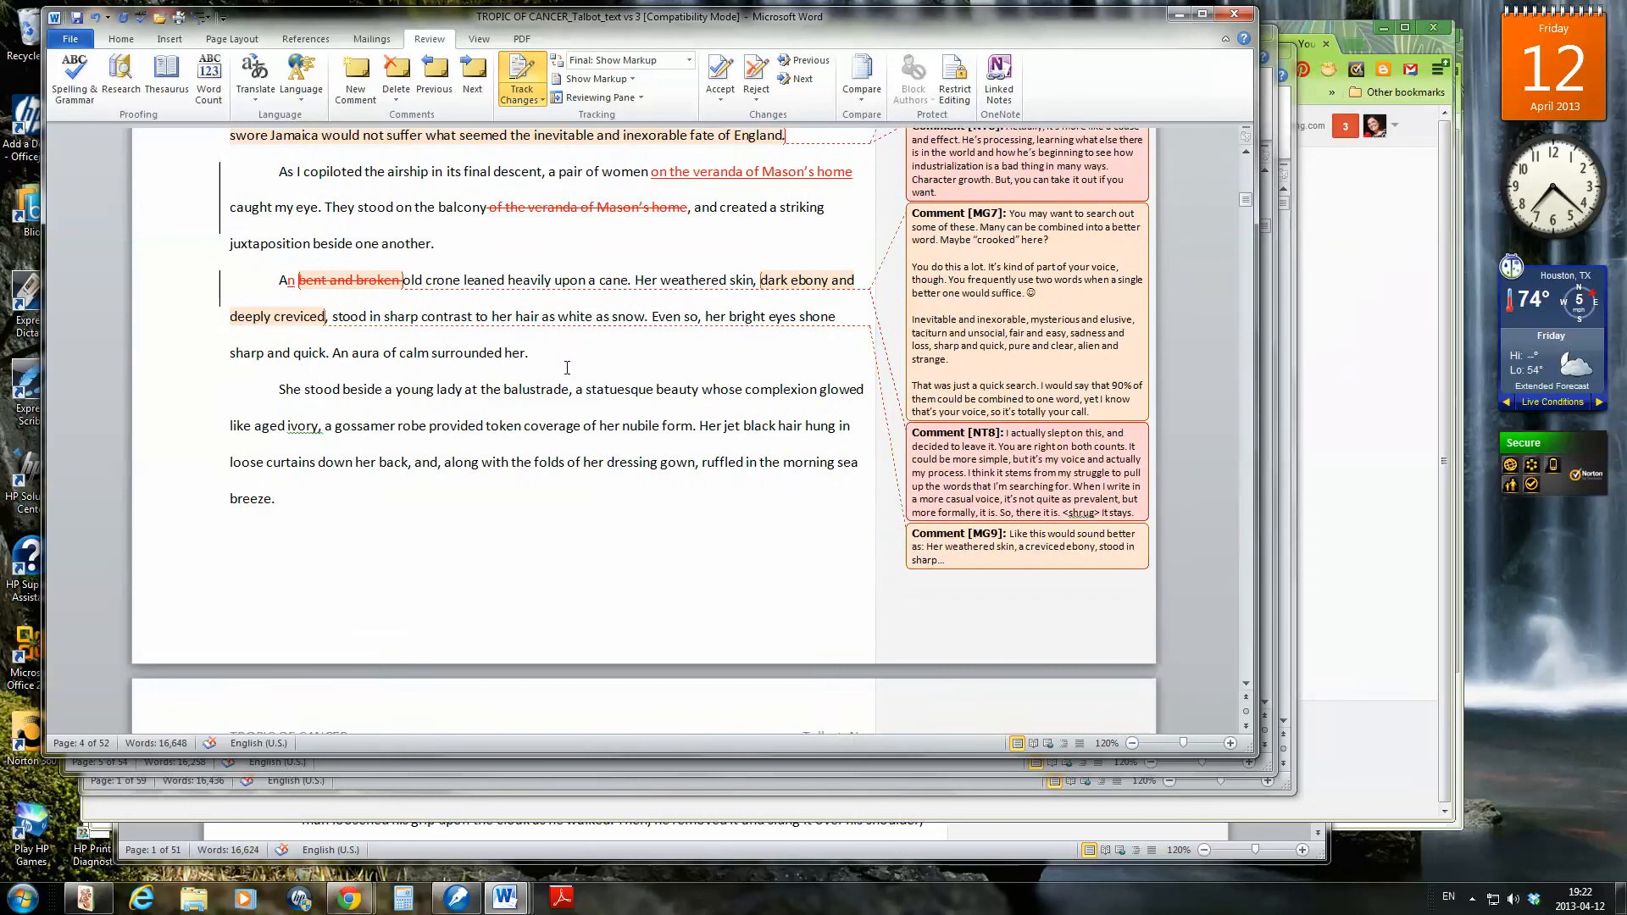
pyautogui.scroll(6, 583, 345)
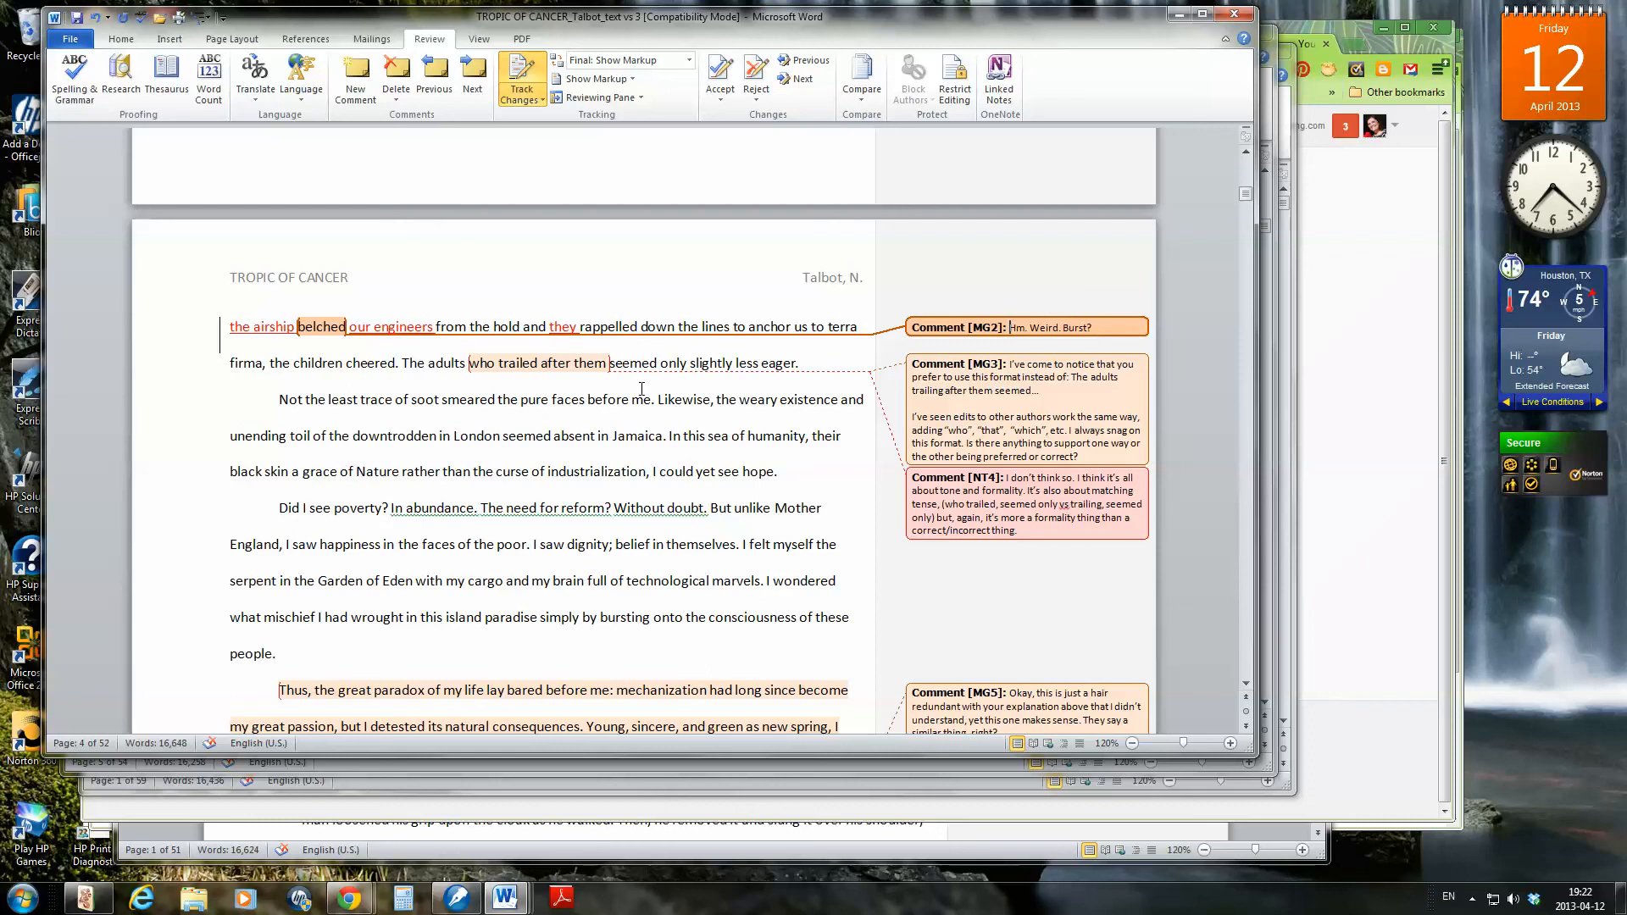
pyautogui.scroll(-3, 753, 396)
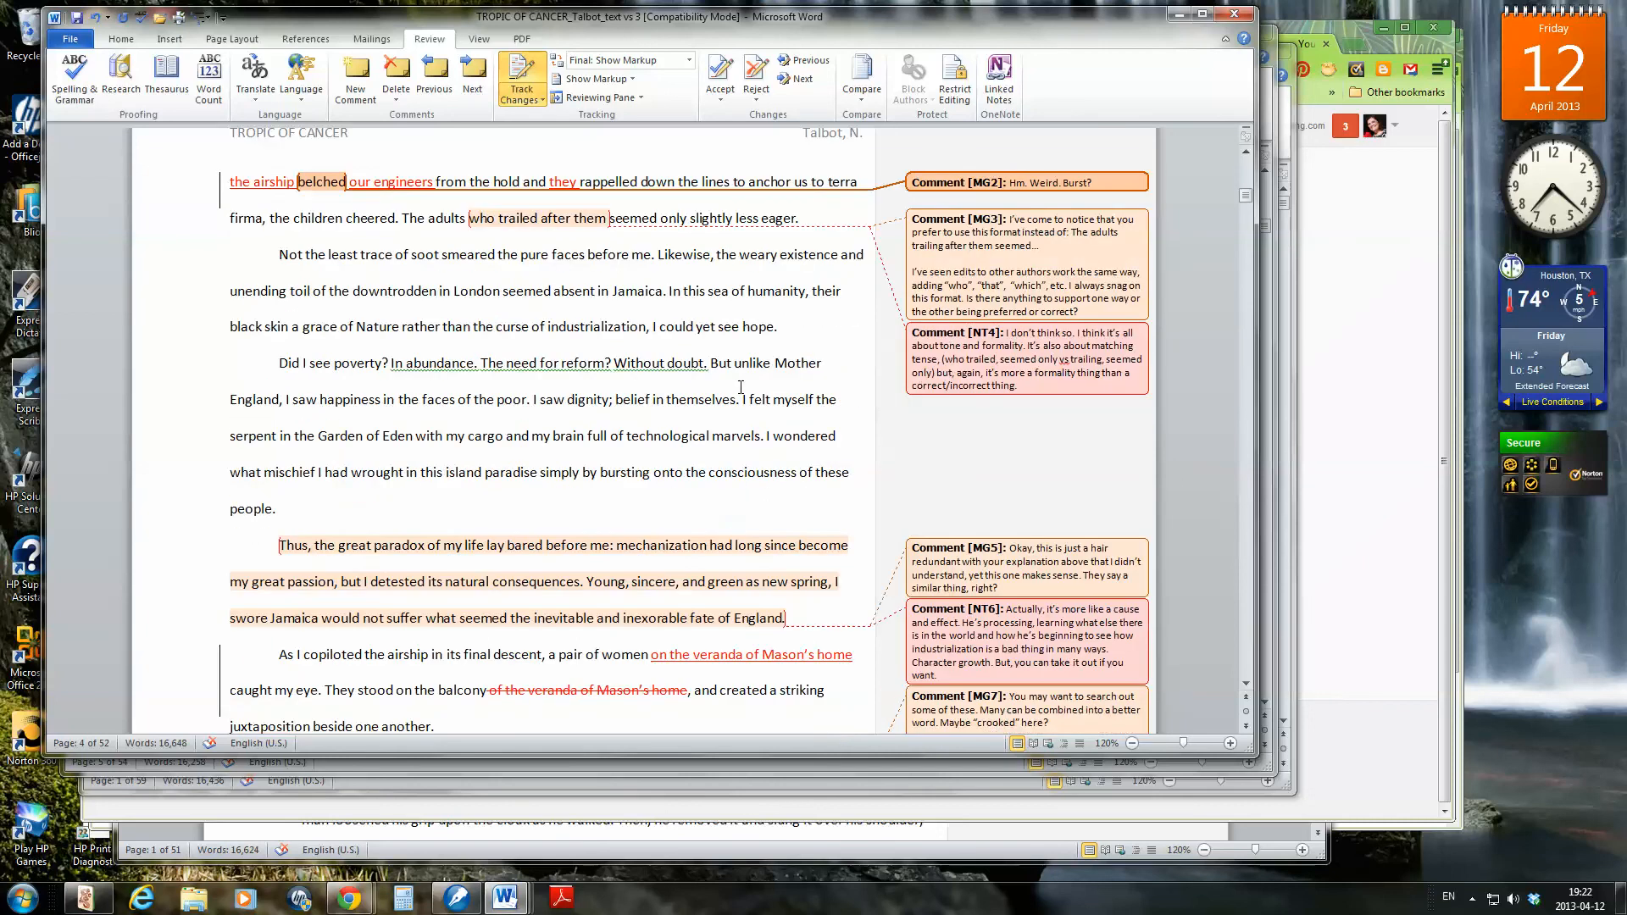
pyautogui.click(1003, 455)
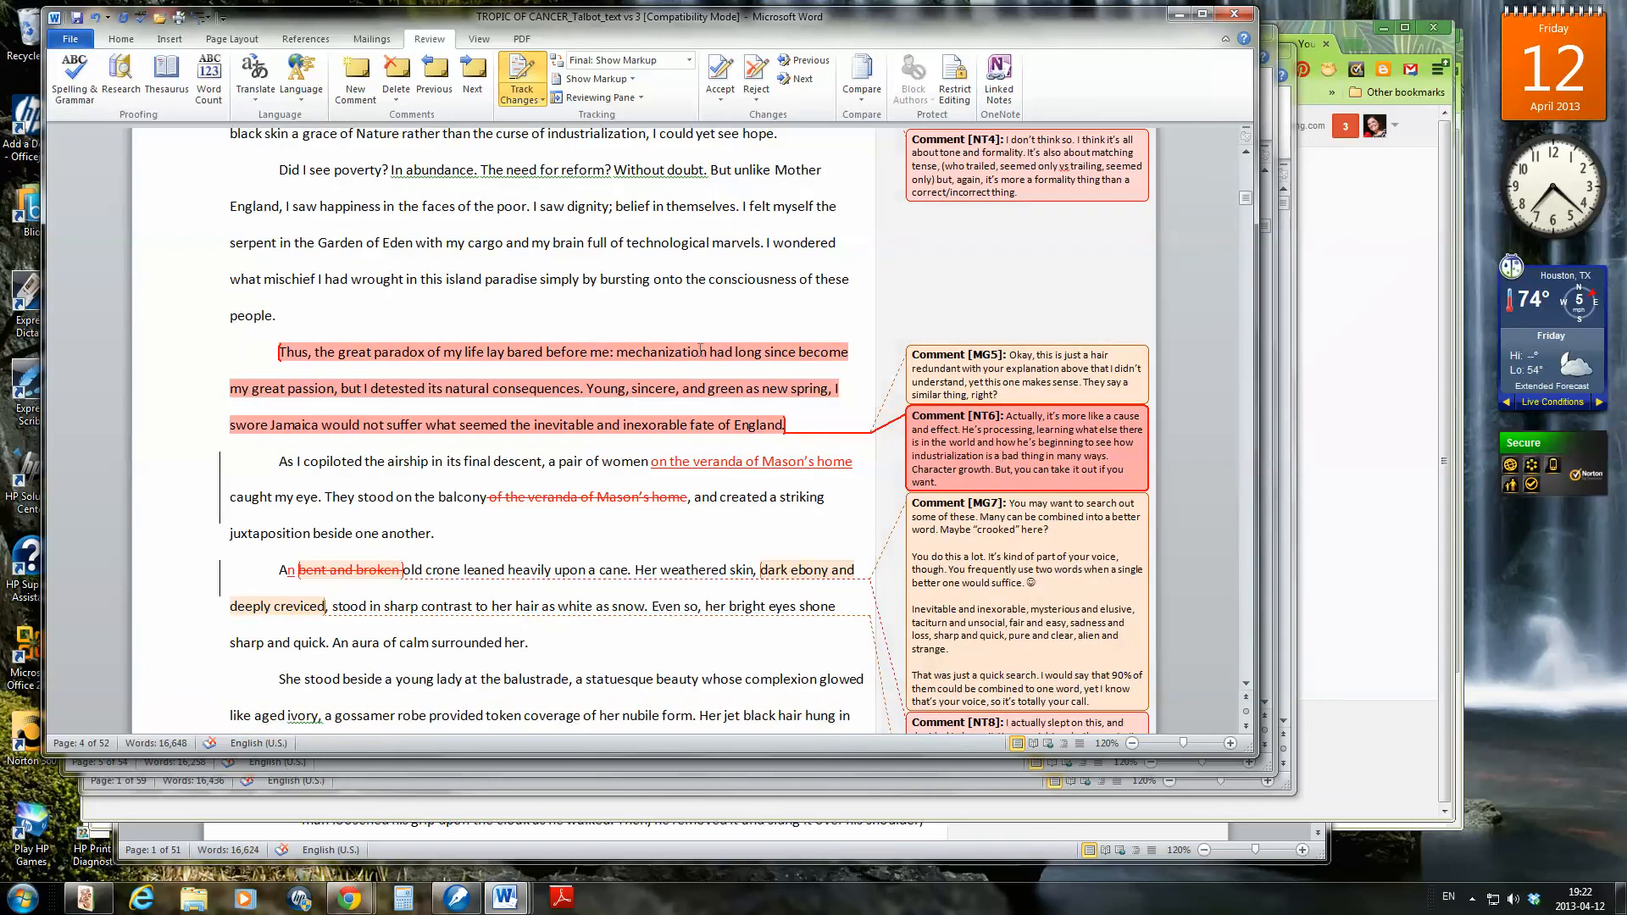
pyautogui.scroll(-10, 683, 273)
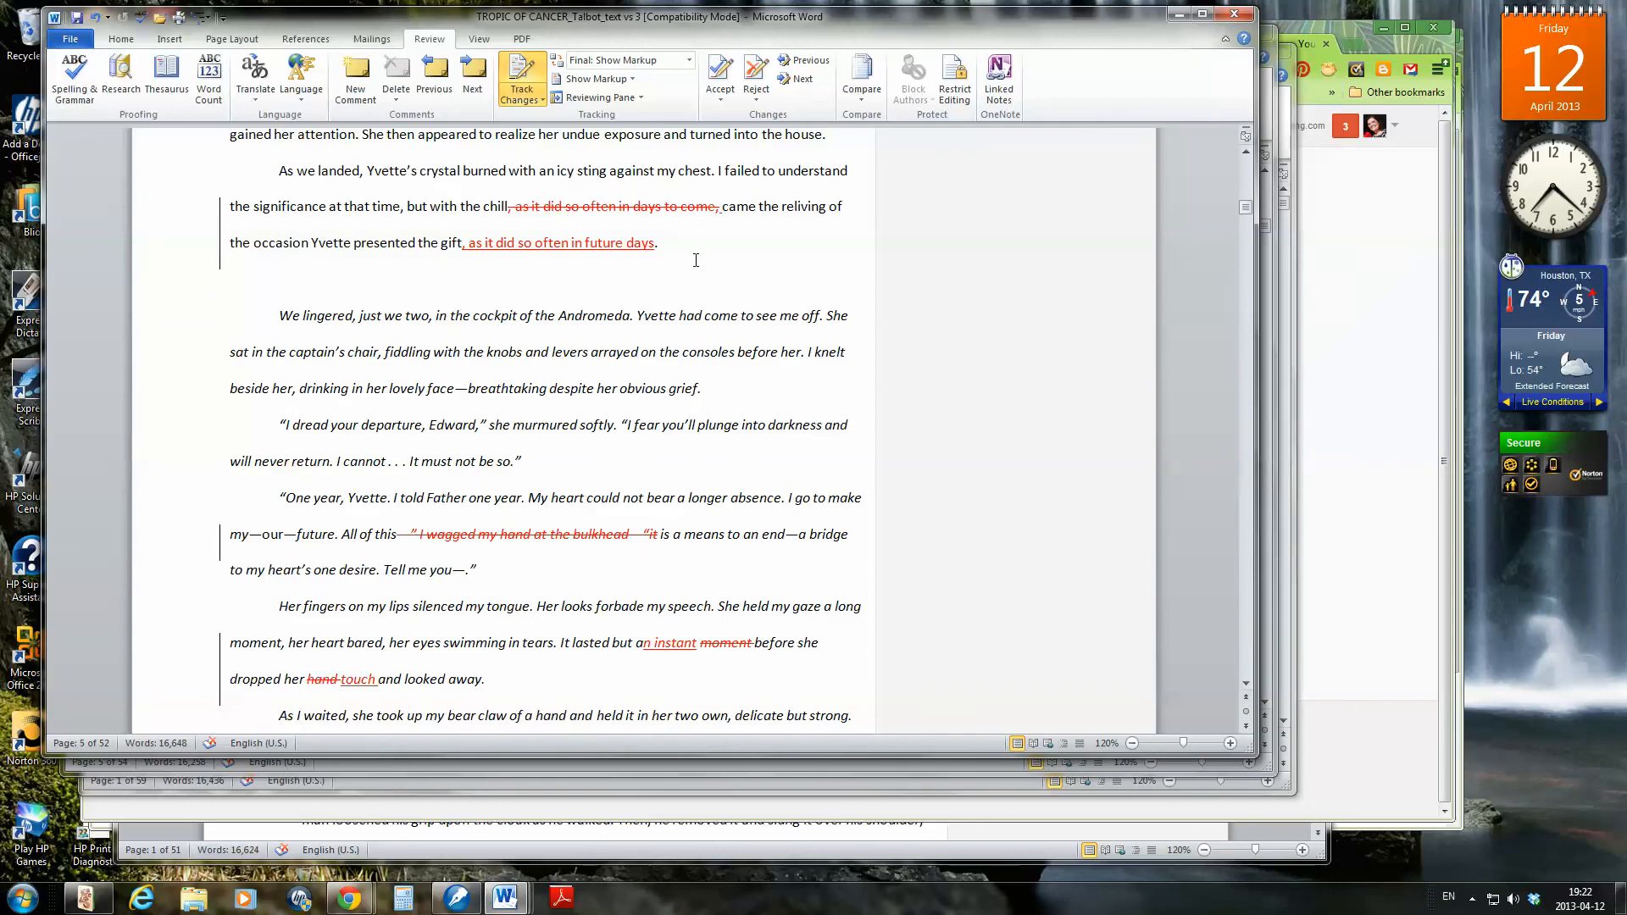
pyautogui.scroll(2, 712, 251)
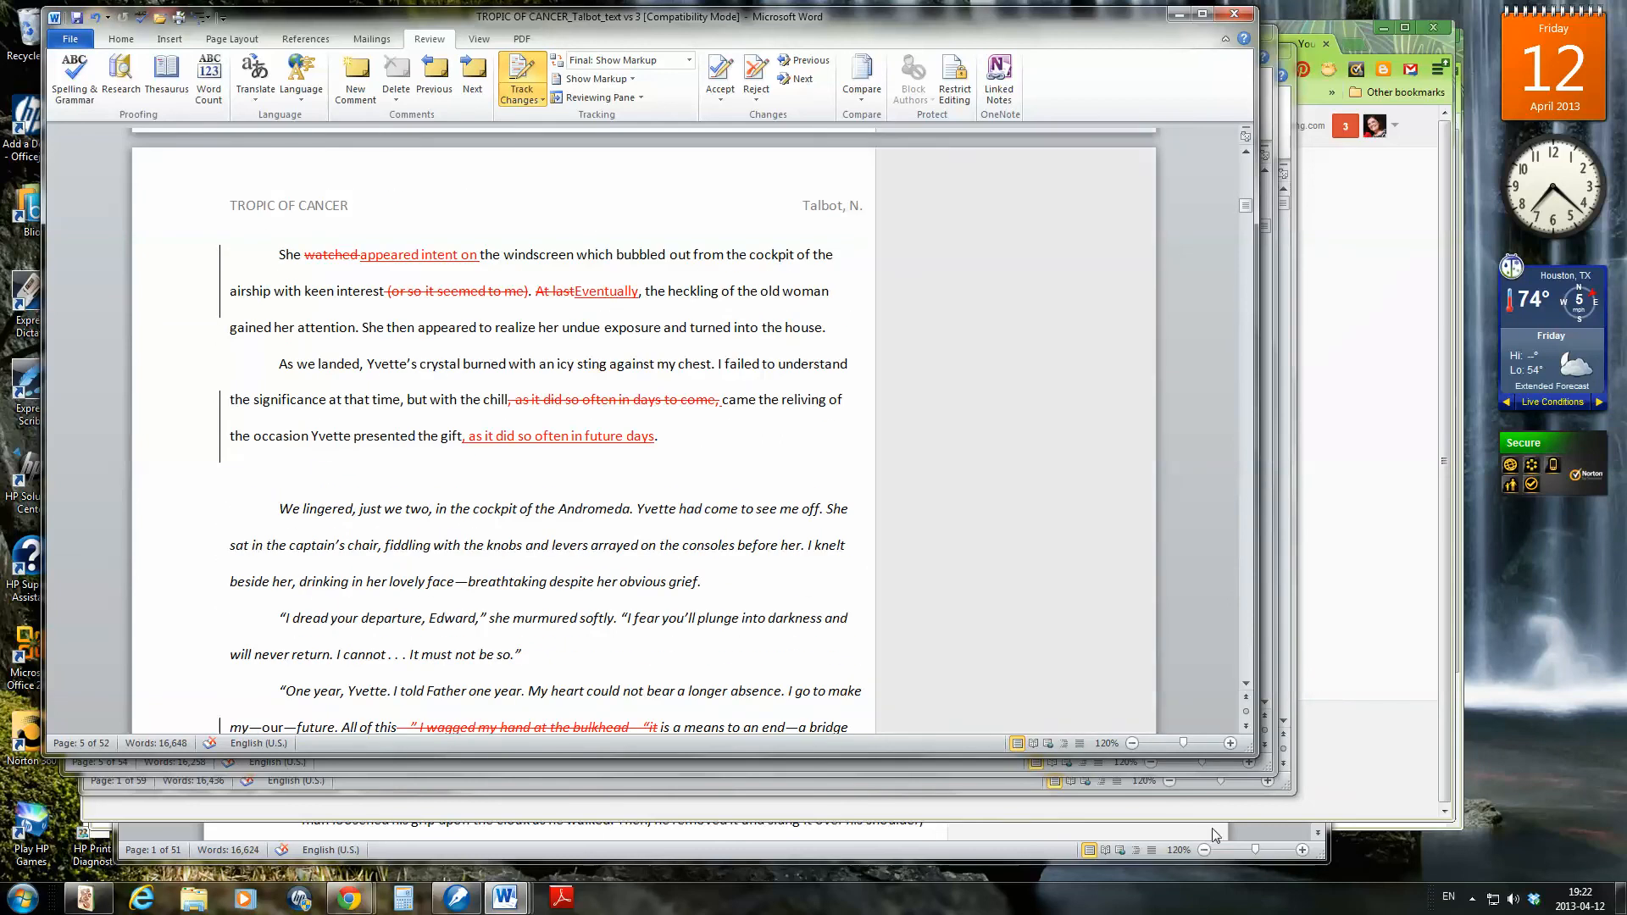
pyautogui.click(1472, 898)
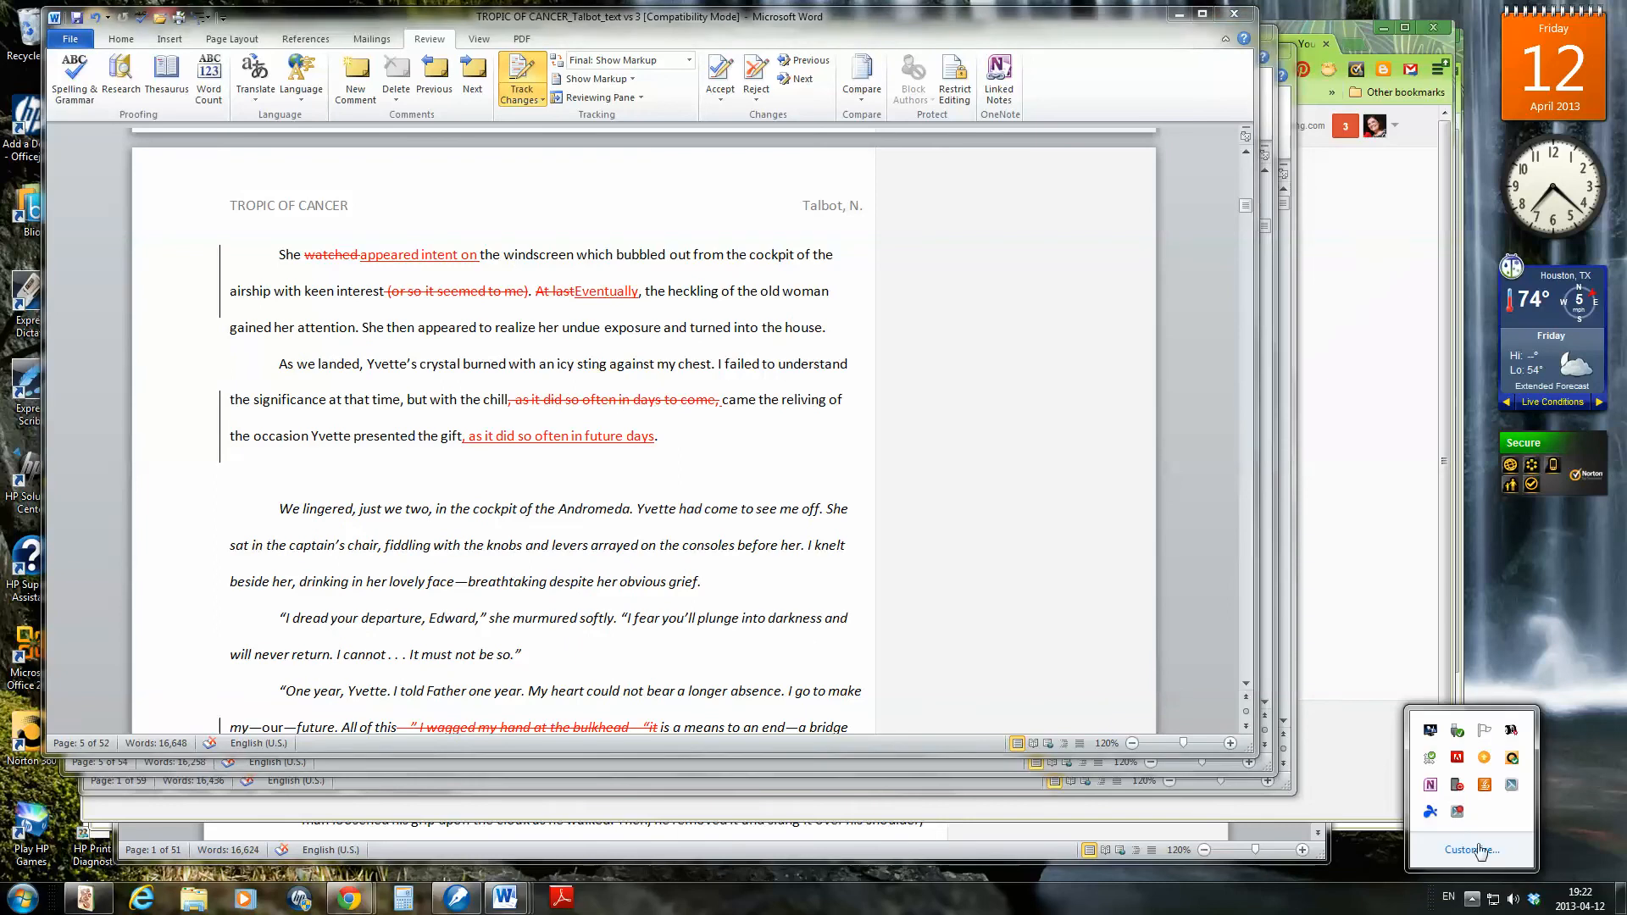